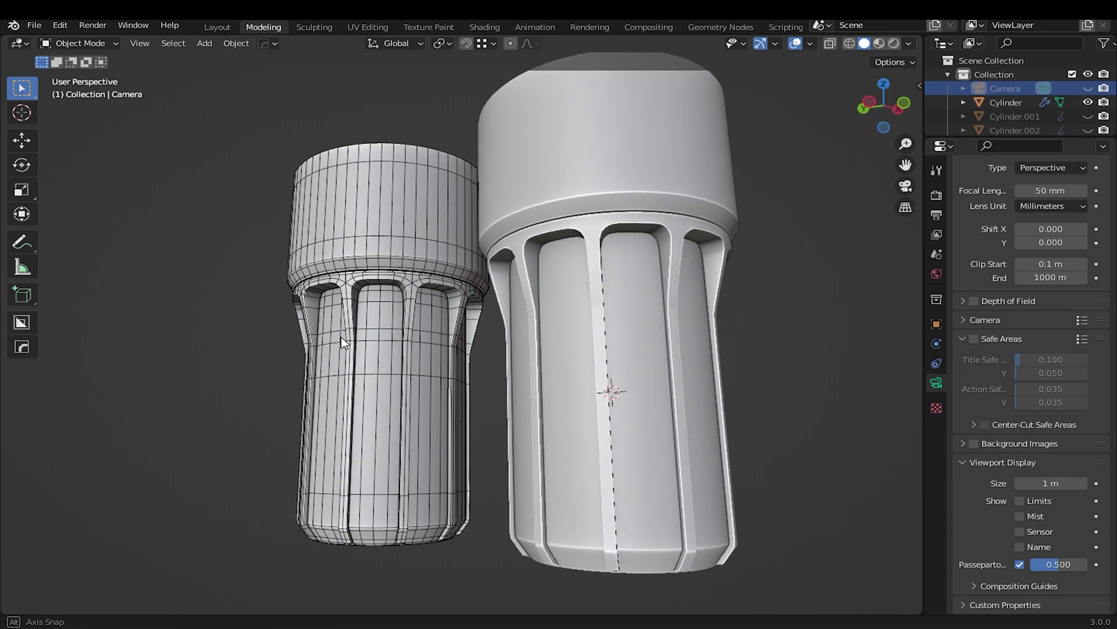
Set the viewport's solid shading lighting to MatCap
click(909, 43)
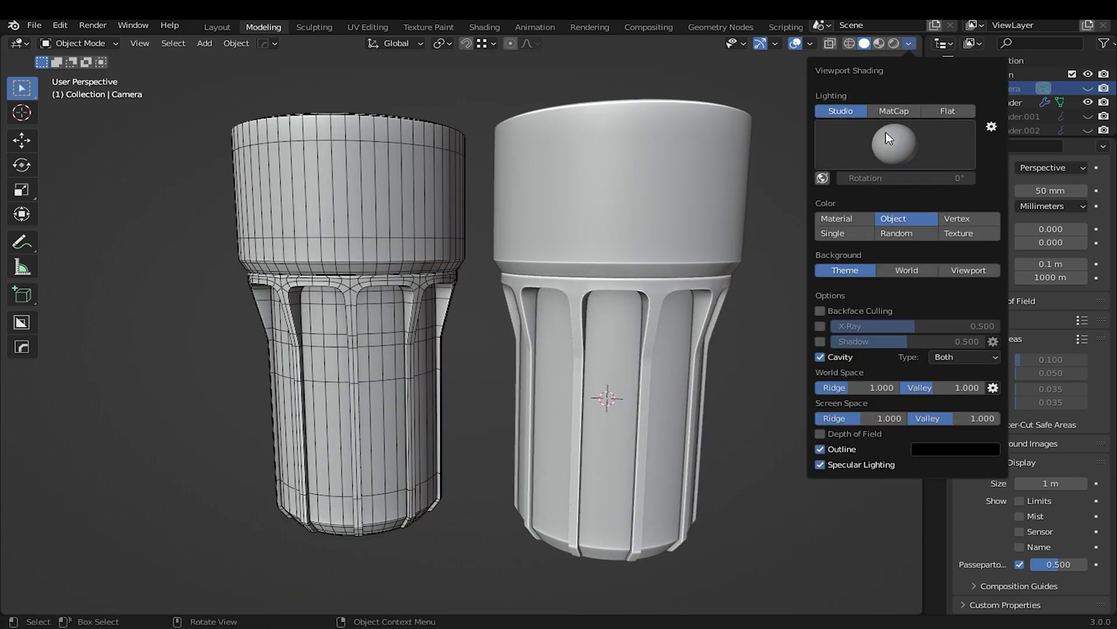
click(893, 111)
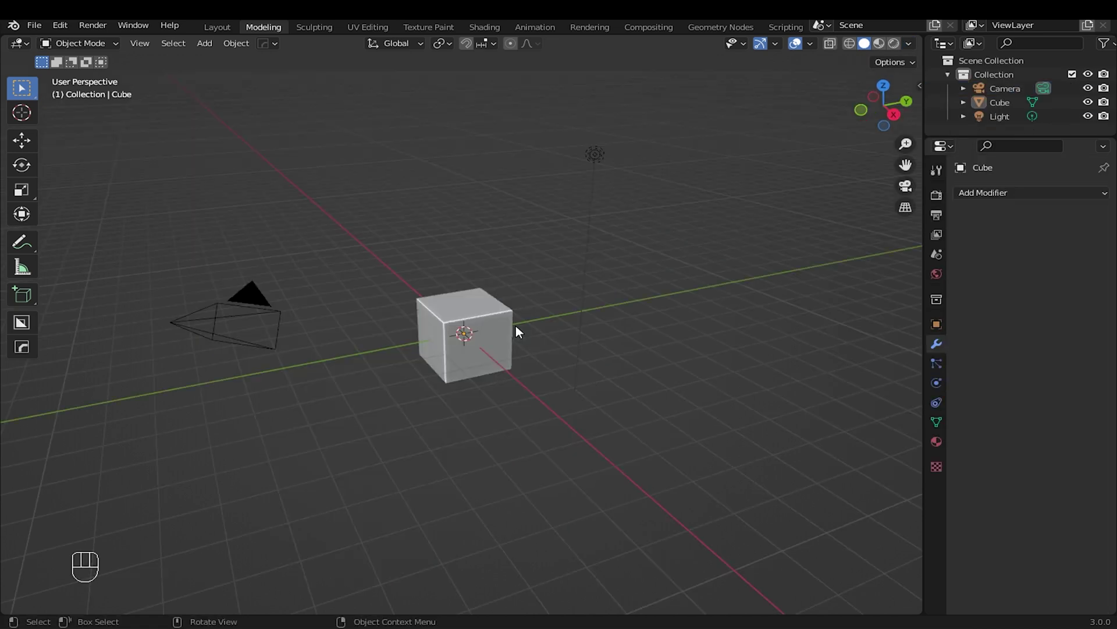
Delete all default objects in the scene: the camera, the cube and the light
scroll(516, 326, up, 2)
shift+middle_drag(516, 326, 529, 326)
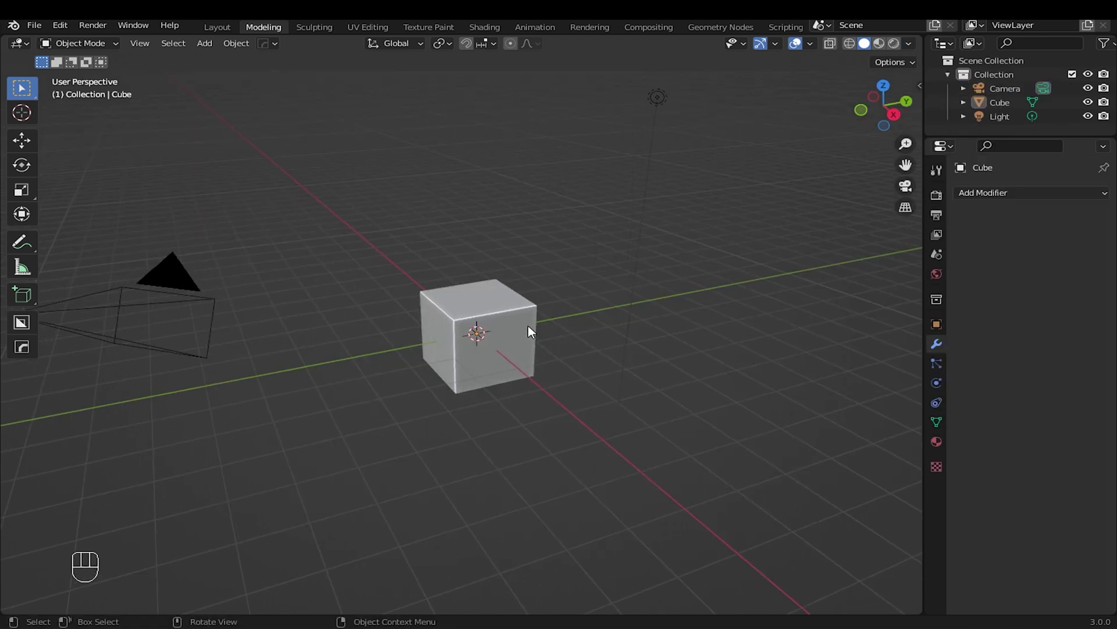
key(a)
key(x)
click(528, 325)
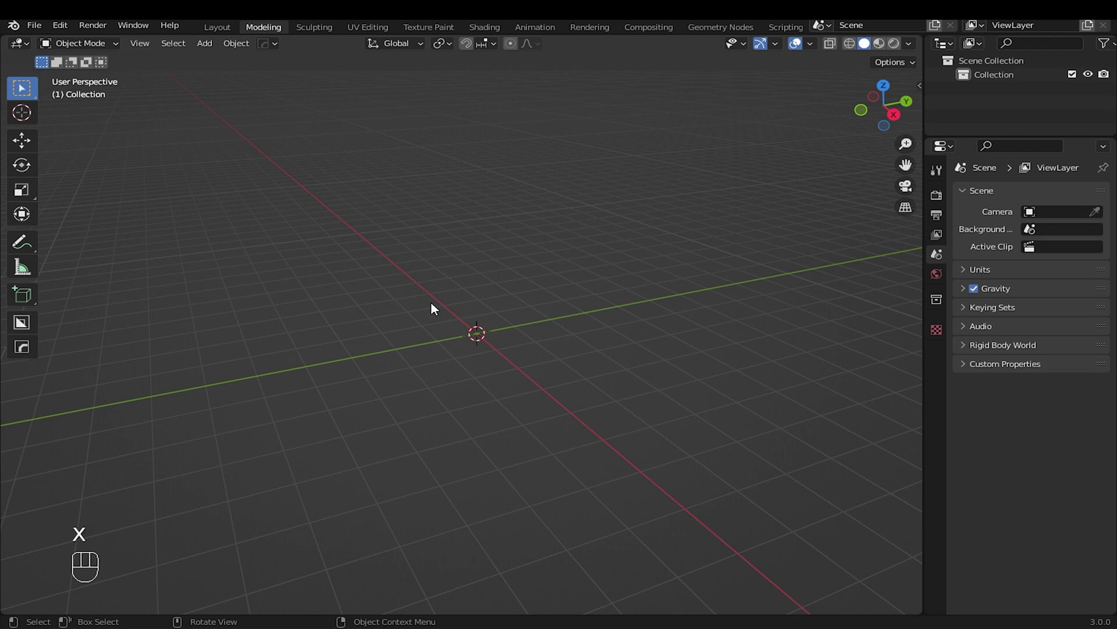
Add a cylinder mesh with 32 vertices, a 1 m radius and a 2 m depth, and leave it deselected
key(shift+a)
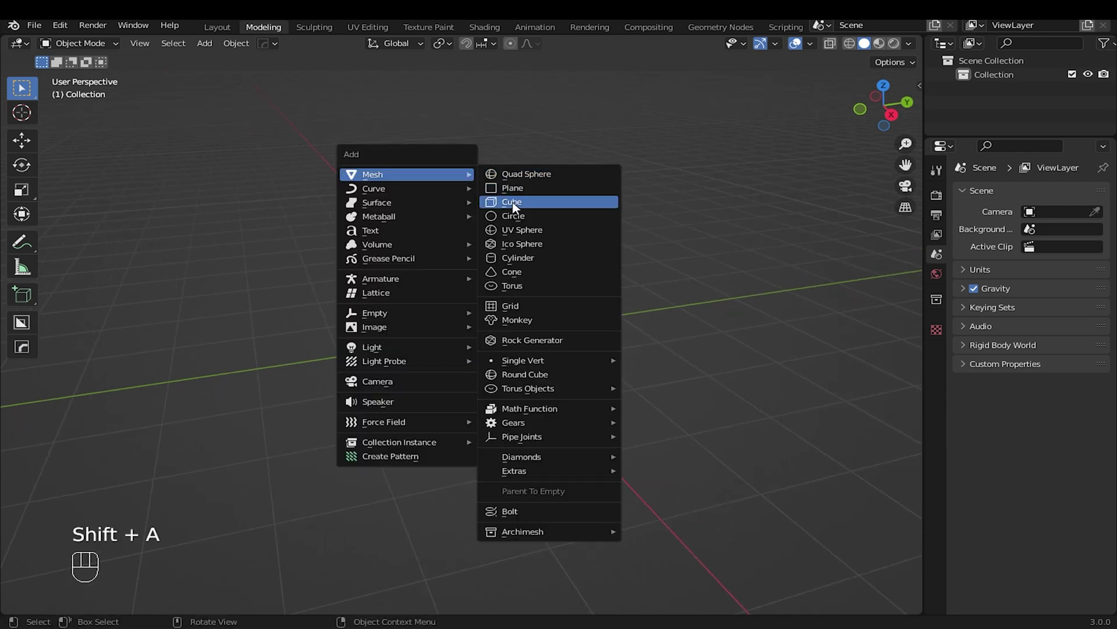
click(518, 257)
key(F9)
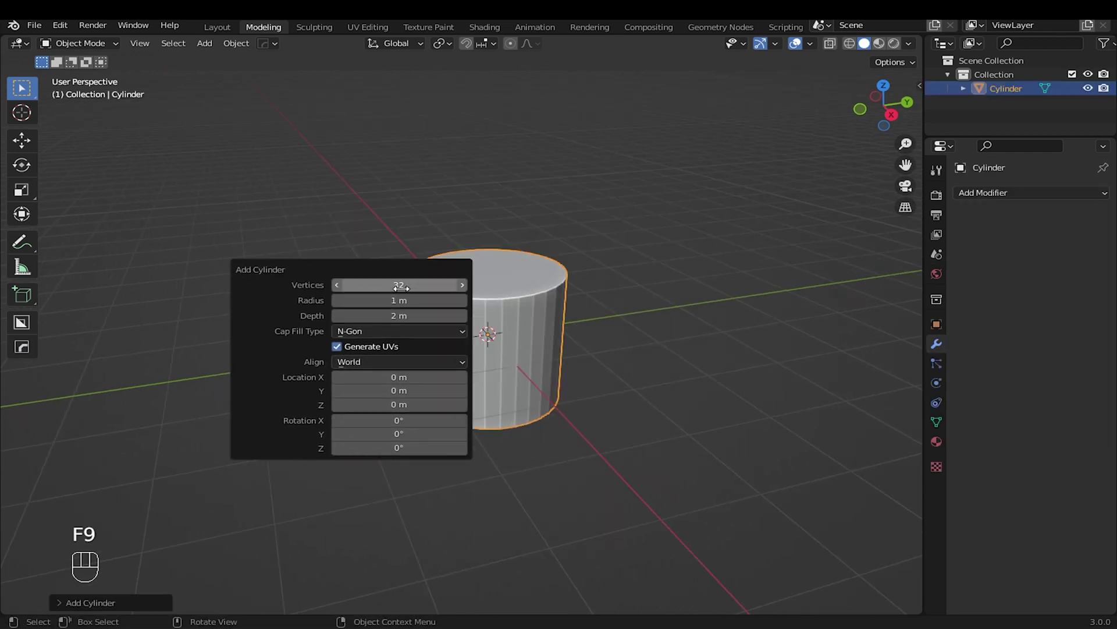
key(alt+a)
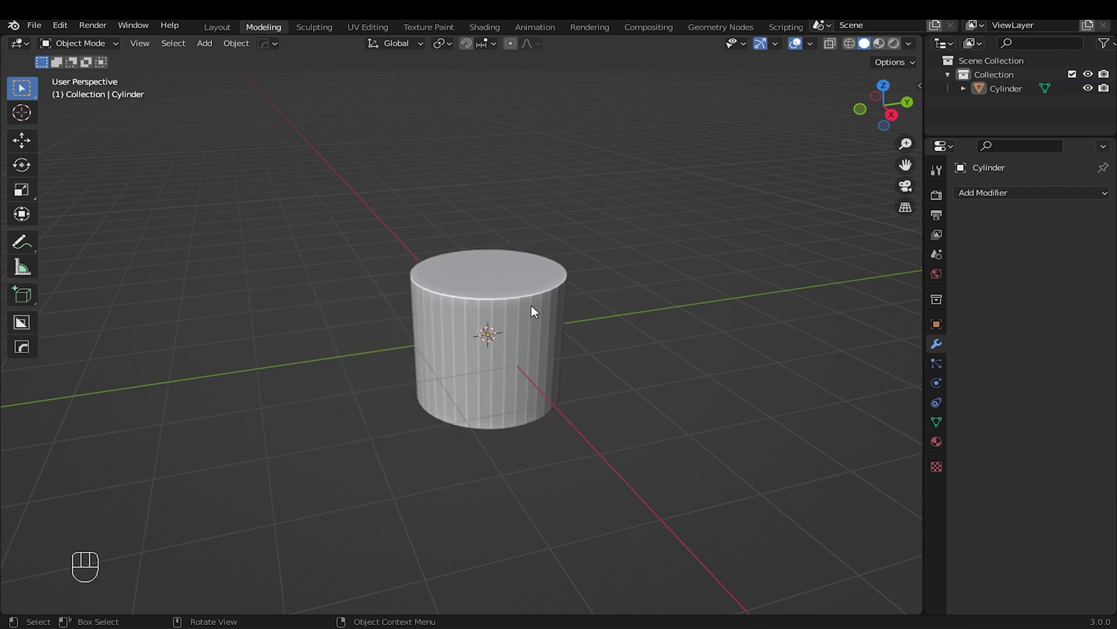
Enter face editing on the cylinder and scale the whole mesh narrower in X and Y, keeping its height
scroll(531, 311, up, 2)
key(Tab)
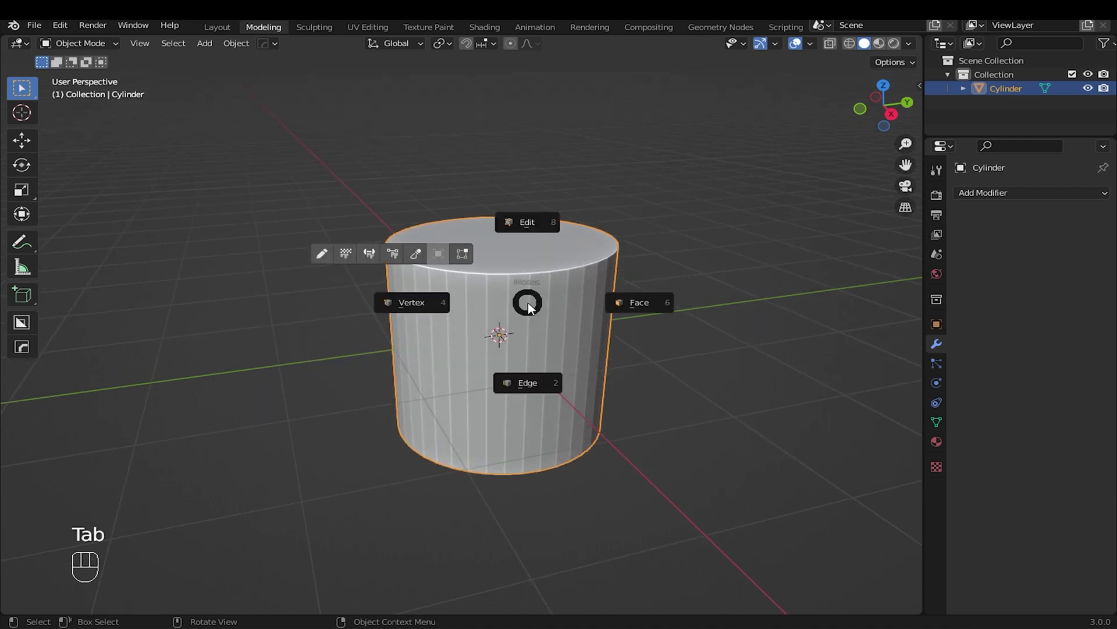
click(586, 285)
scroll(611, 297, up, 1)
middle_drag(711, 336, 718, 342)
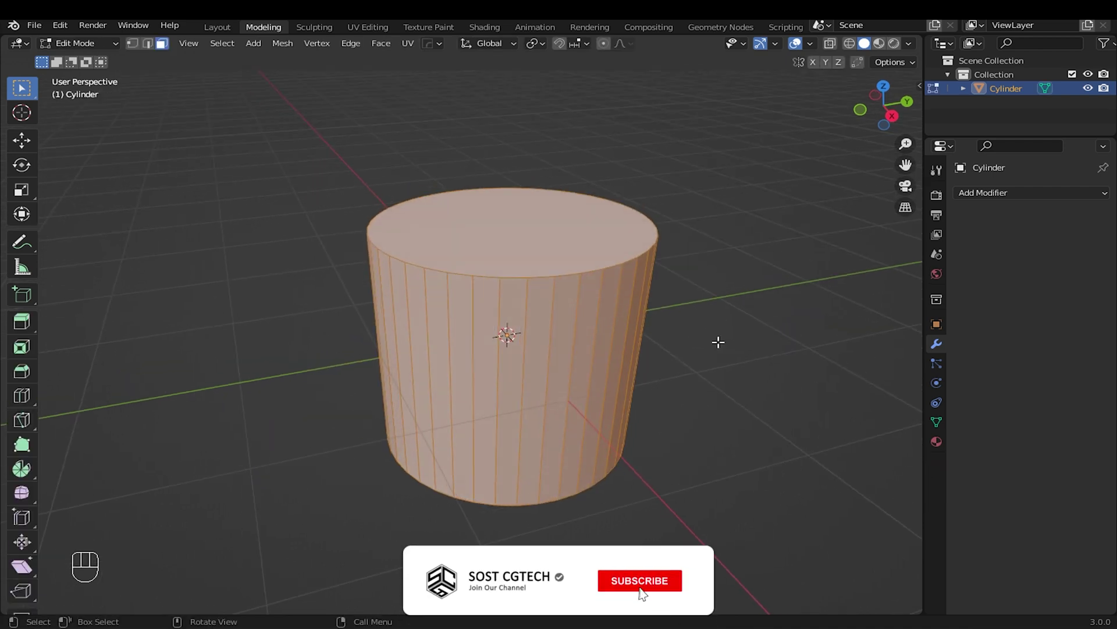
key(s)
key(shift+z)
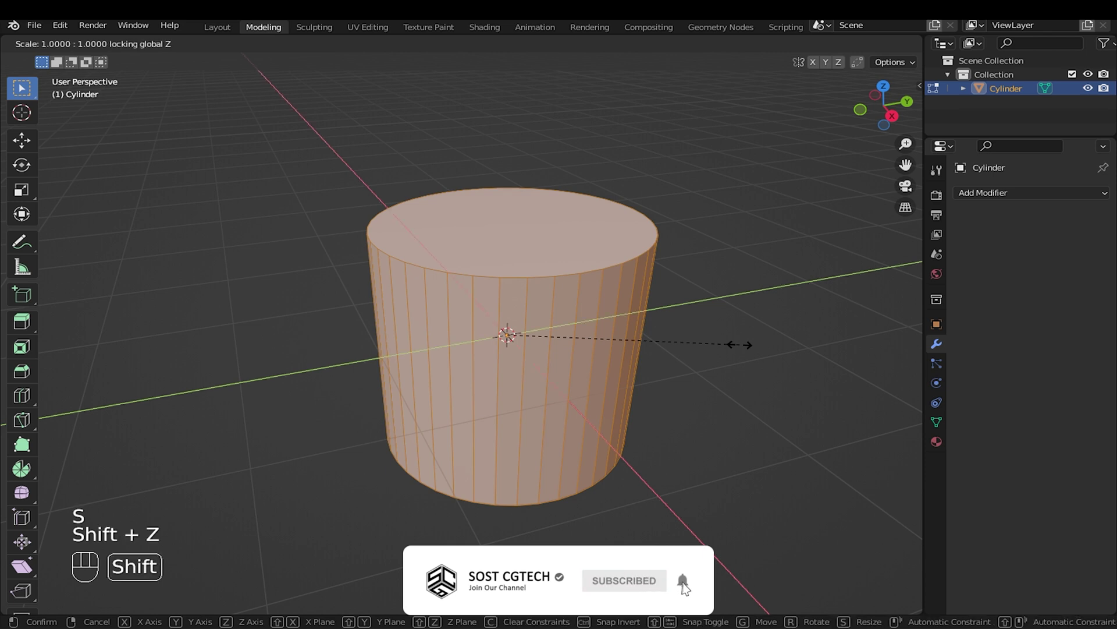
key(shift)
click(647, 330)
Add two horizontal loop cuts around the cylinder, one close to its base and one close to its top
key(KP_3)
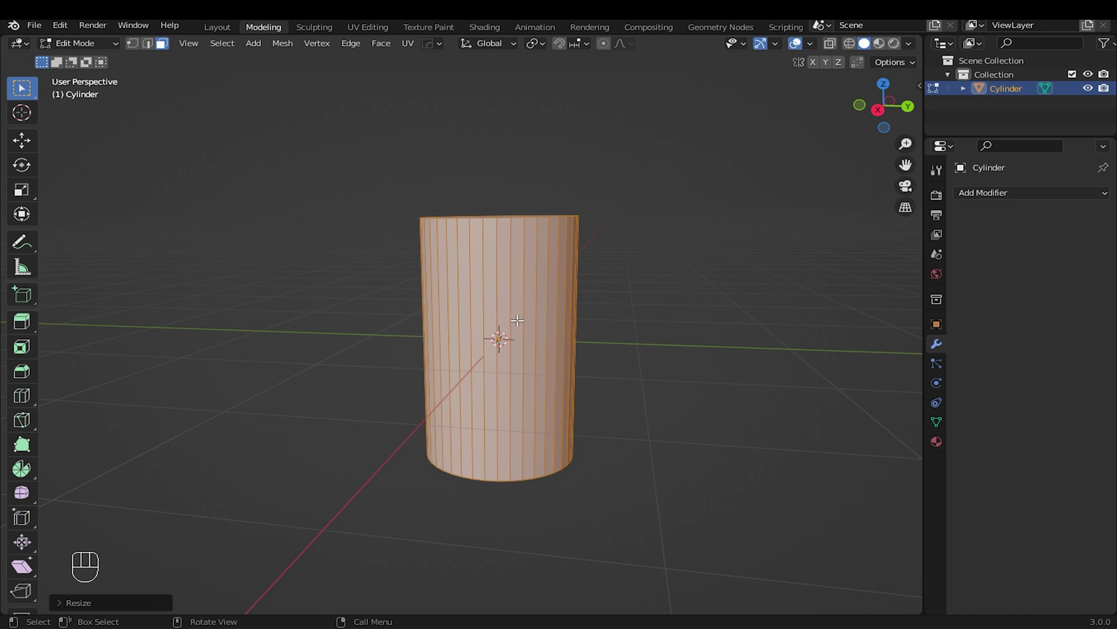
ctrl+middle_drag(540, 338, 547, 360)
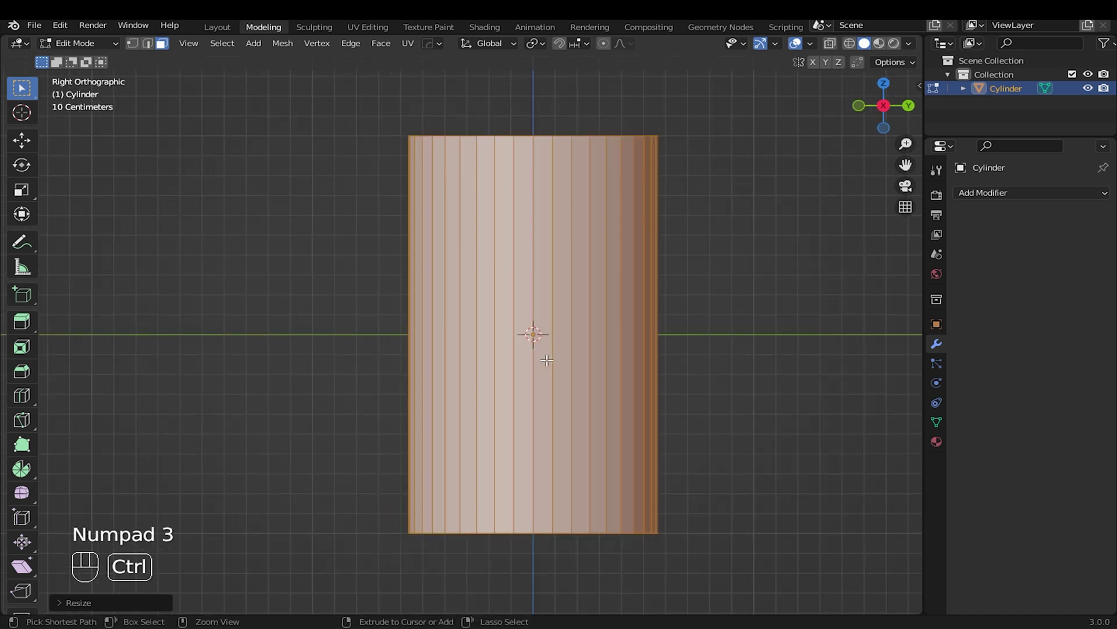
click(547, 360)
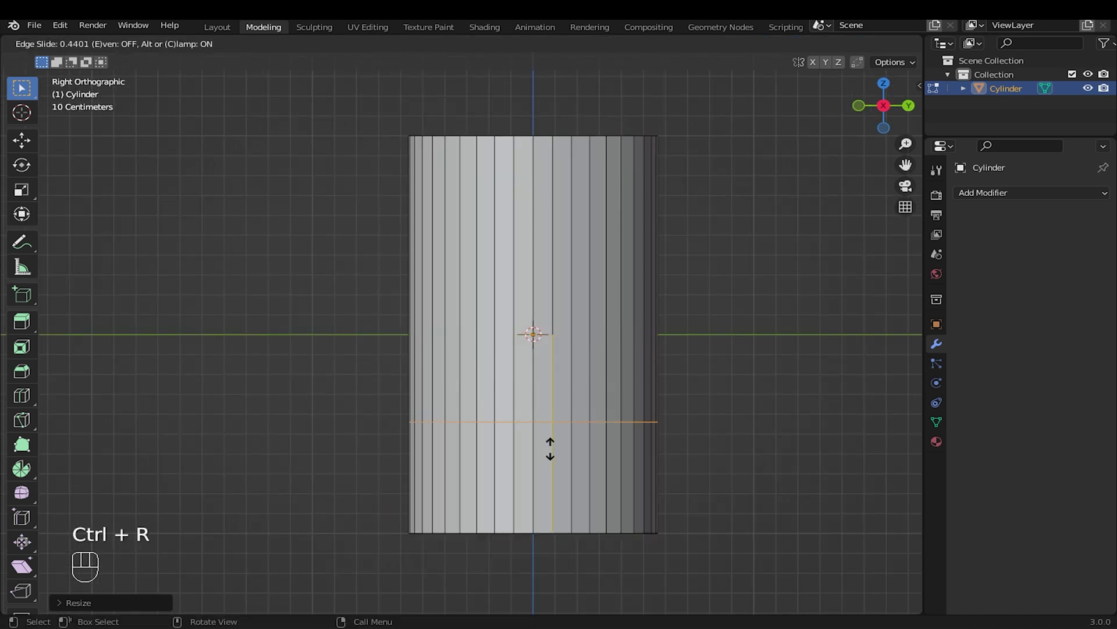
click(568, 527)
key(ctrl+r)
click(555, 285)
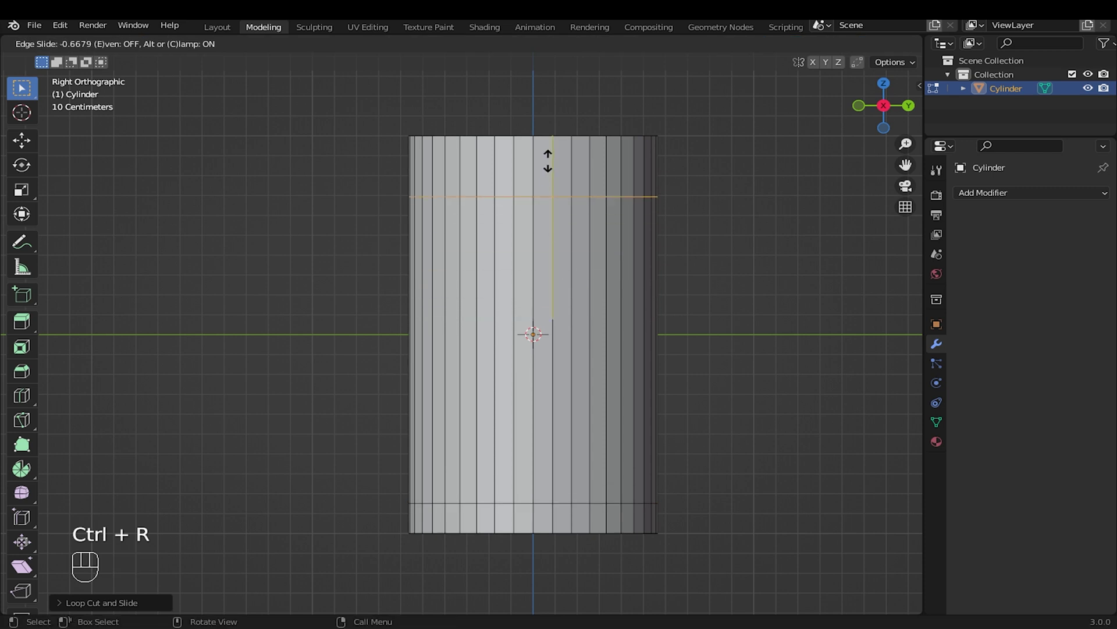
Taper the base by scaling the bottom face in X and Y to about 0.8 and moving it slightly upward
middle_drag(550, 457, 582, 477)
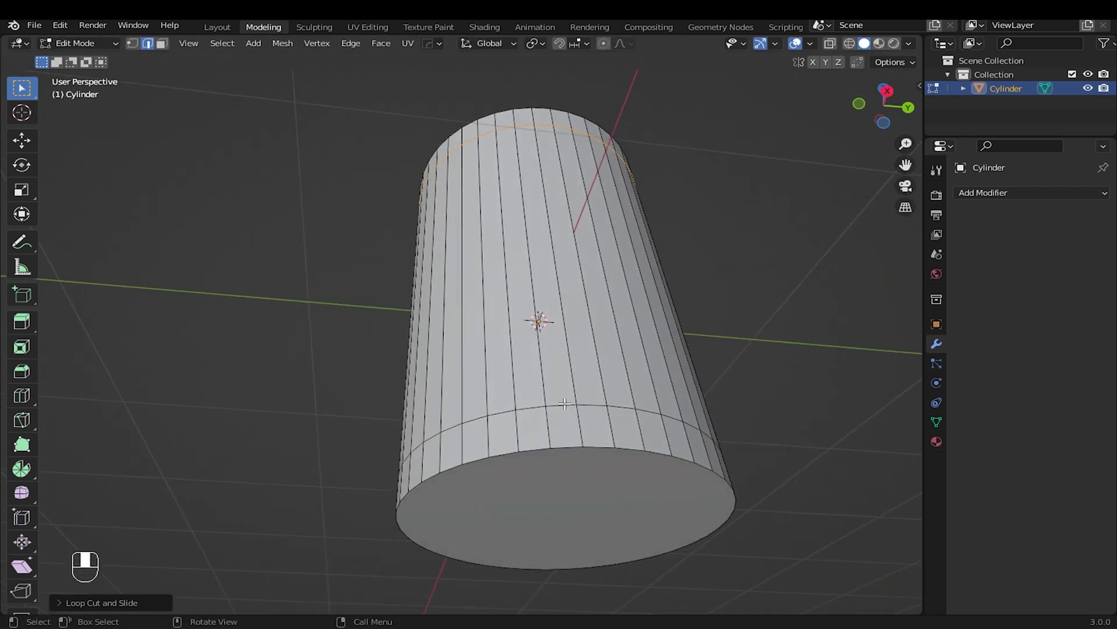
key(3)
click(687, 532)
key(s)
key(shift+z)
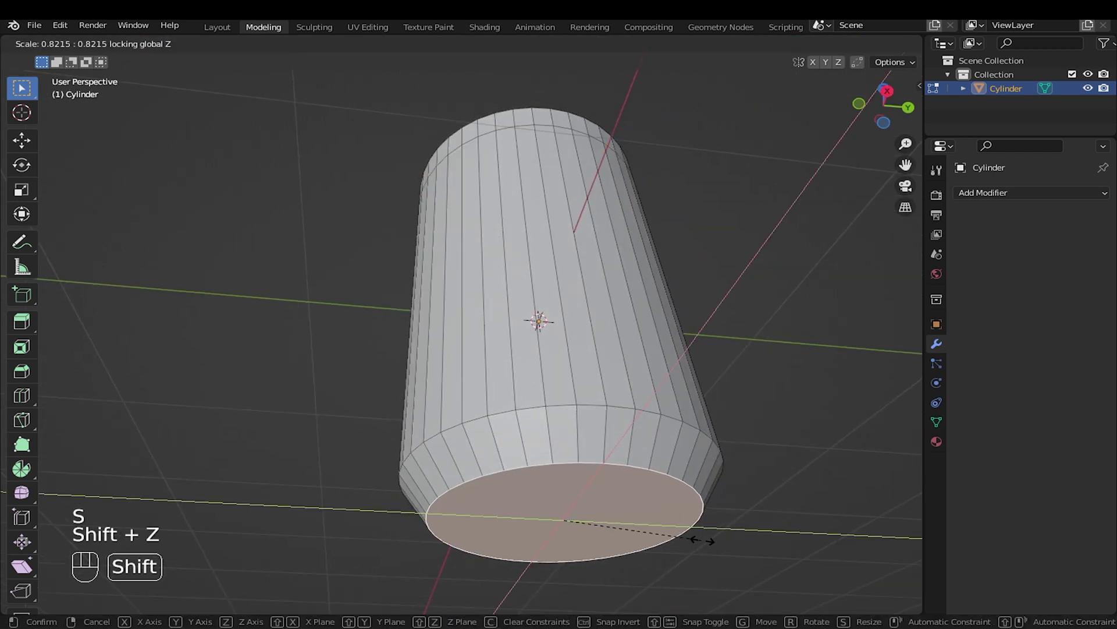
click(730, 529)
key(g)
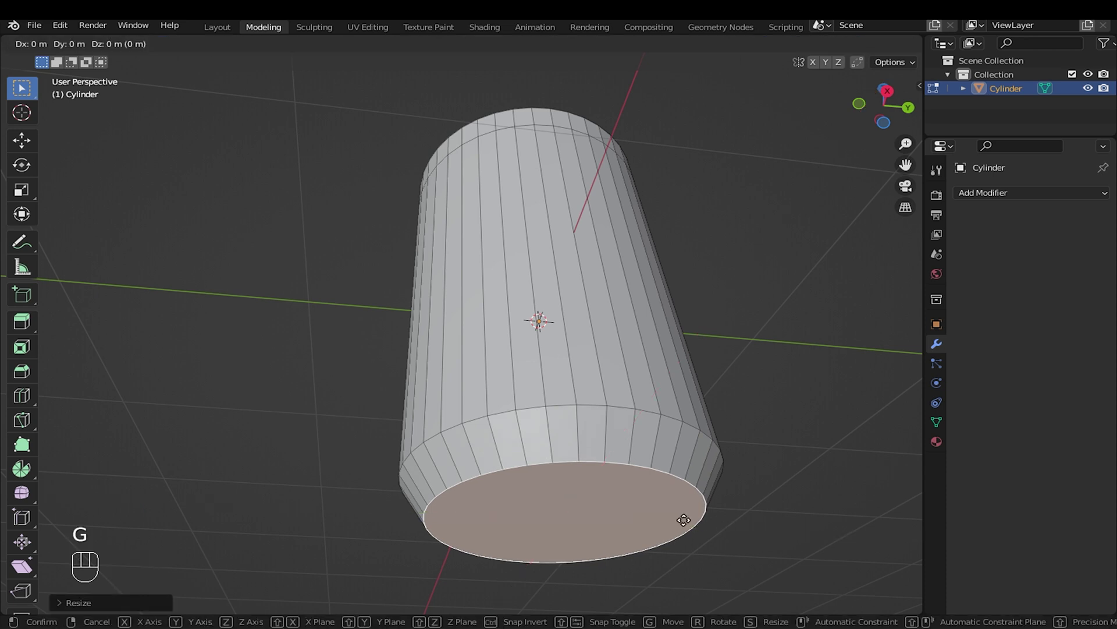
click(697, 473)
Add a loop cut around the tapered base band, close to the cylinder's bottom edge
middle_drag(695, 474, 625, 469)
click(635, 464)
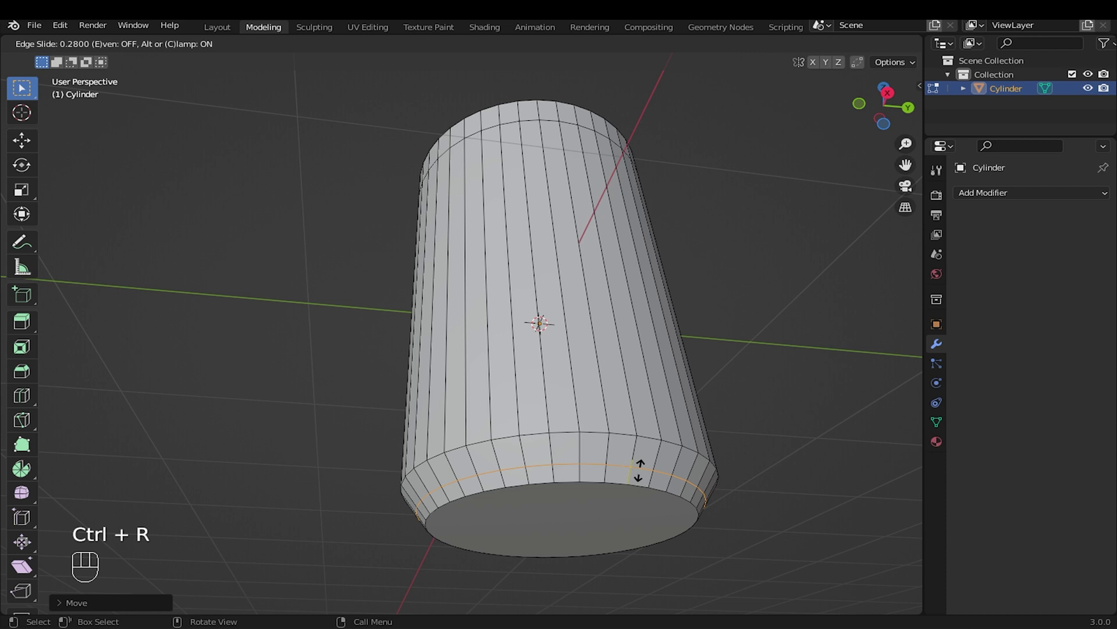
click(639, 477)
middle_drag(640, 477, 561, 442)
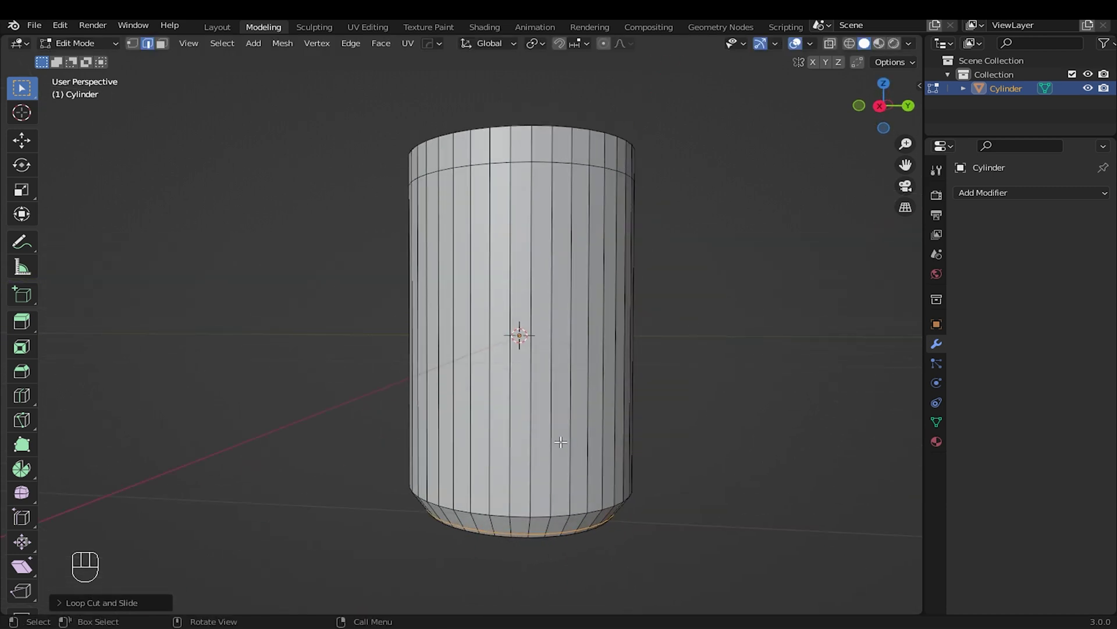
Bevel every fourth vertical edge loop all around the cylinder with 2 segments, about 0.027 m wide
key(KP_3)
scroll(561, 442, up, 2)
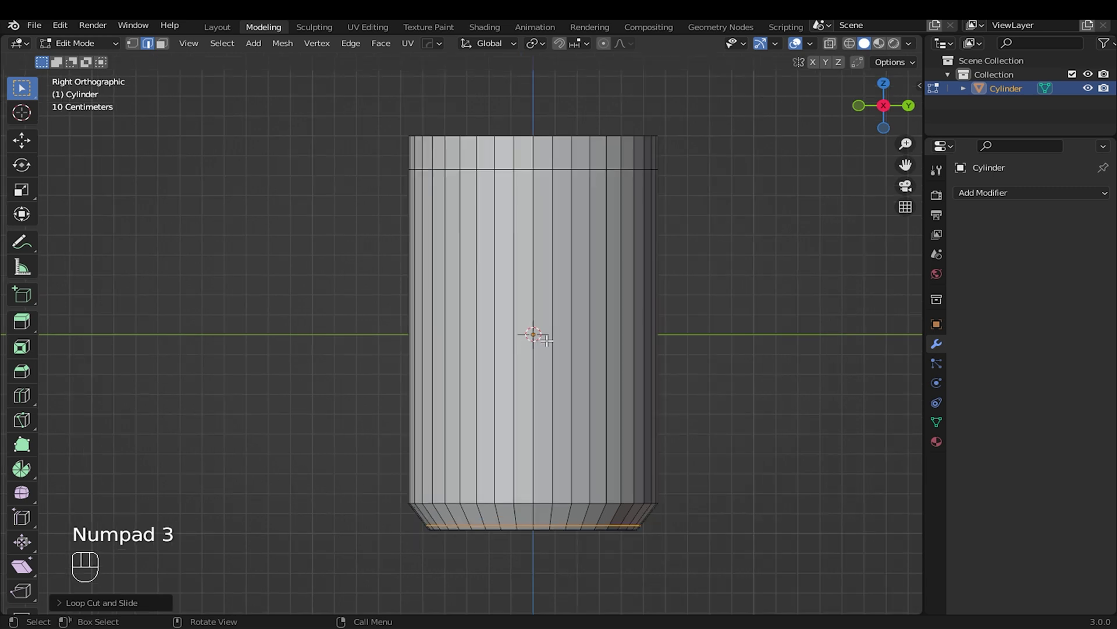
shift+middle_drag(538, 296, 526, 376)
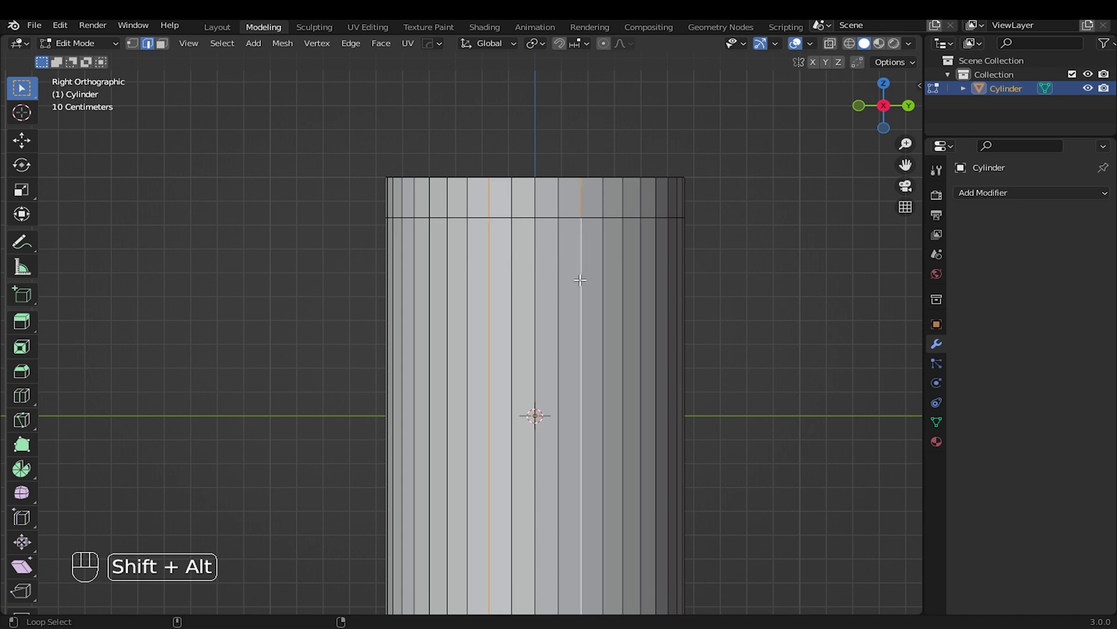
middle_drag(580, 280, 506, 318)
middle_drag(581, 332, 402, 365)
alt+shift+click(471, 344)
alt+shift+click(411, 366)
alt+shift+click(402, 365)
middle_drag(485, 372, 363, 375)
alt+shift+click(413, 370)
middle_drag(490, 373, 456, 374)
alt+shift+click(494, 366)
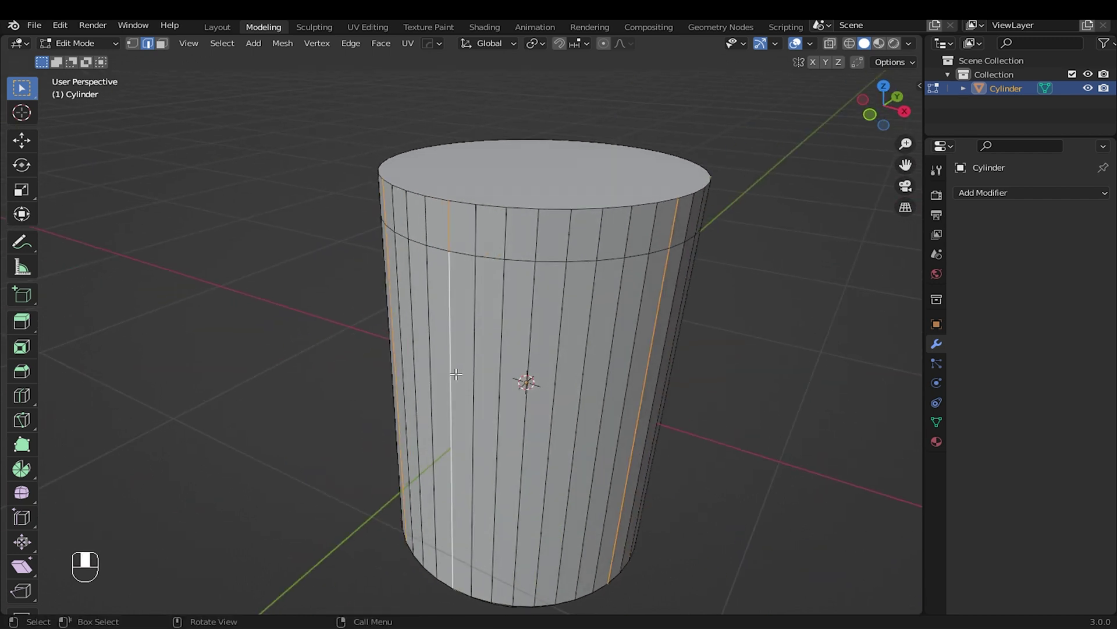
middle_drag(553, 376, 494, 341)
key(ctrl+z)
key(KP_3)
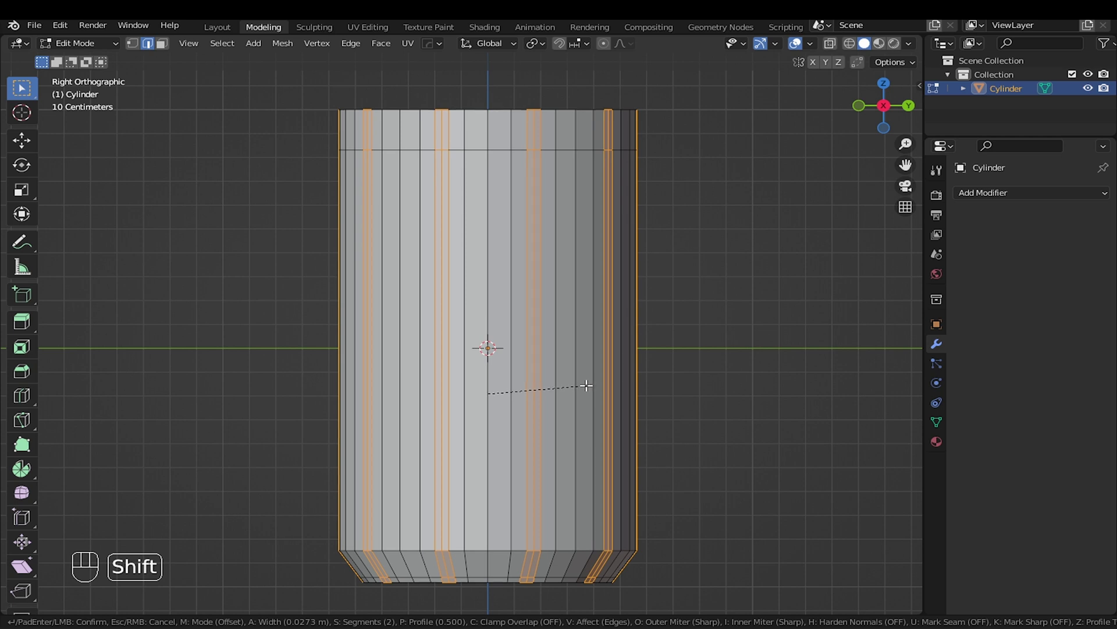
click(584, 384)
In face selection with wireframe display, deselect the faces in the narrow ring at the very bottom, keeping the beveled strips selected
scroll(582, 386, down, 1)
shift+middle_drag(576, 389, 599, 316)
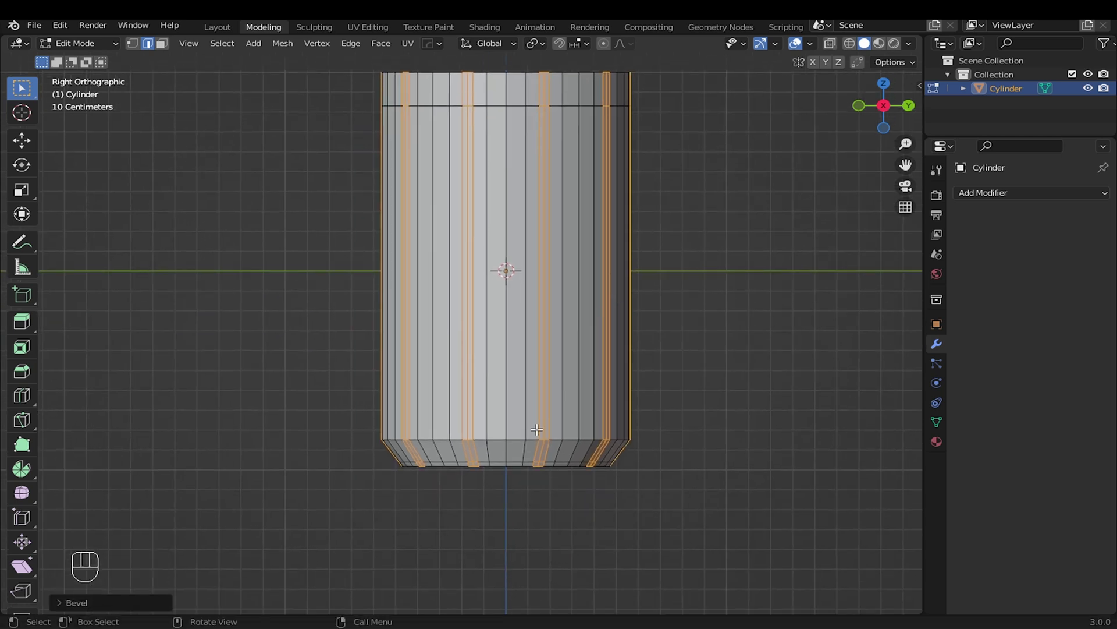
key(3)
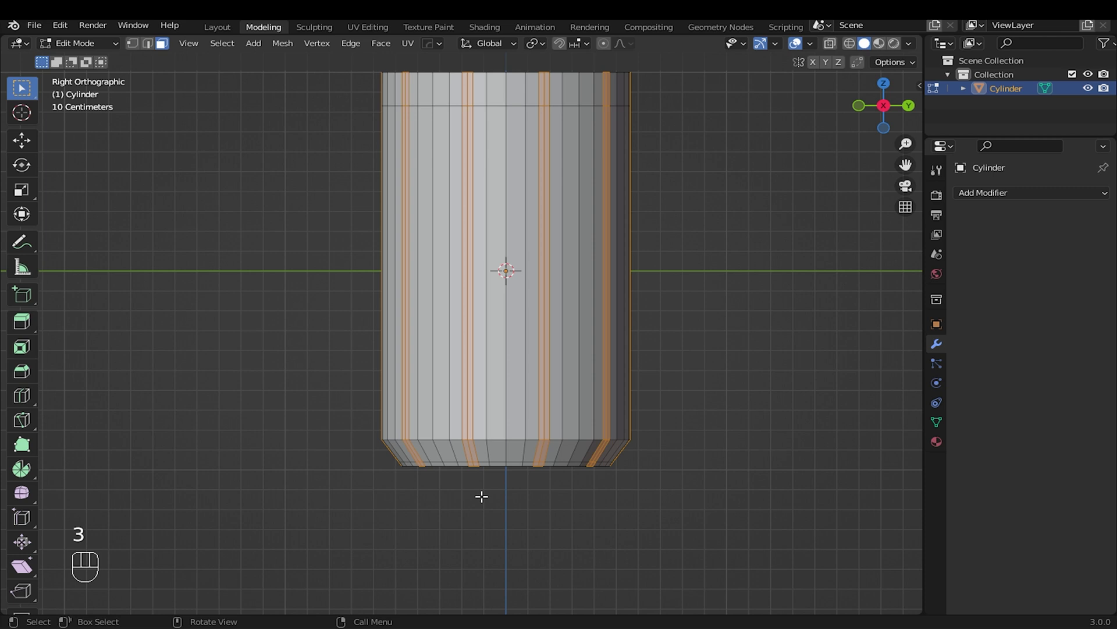
key(shift+z)
scroll(455, 496, up, 1)
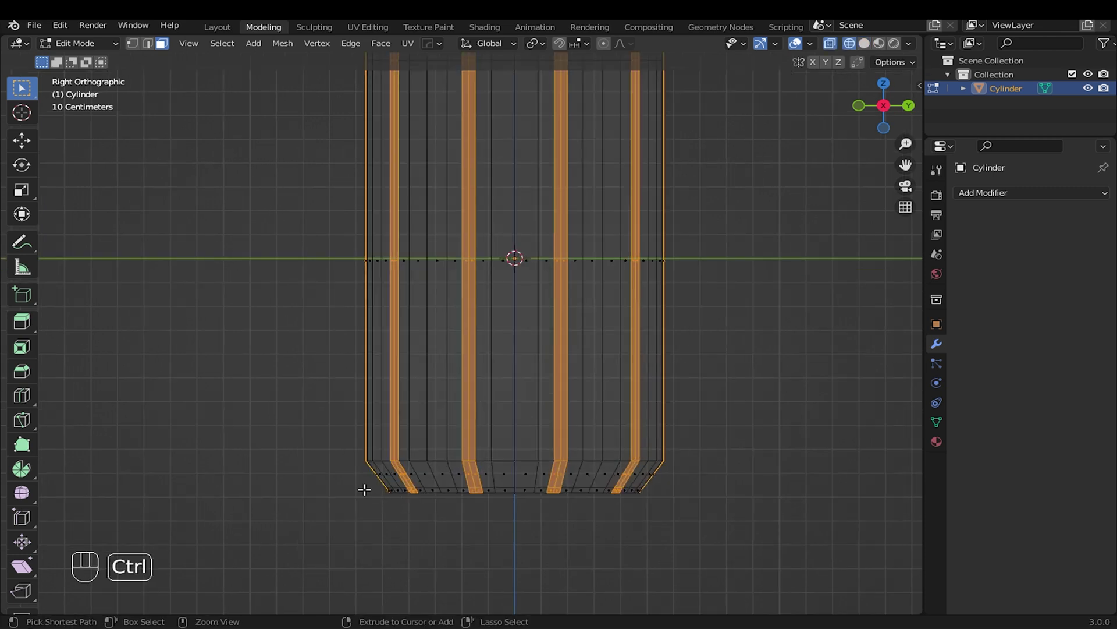
ctrl+drag(364, 490, 756, 580)
shift+middle_drag(535, 436, 538, 552)
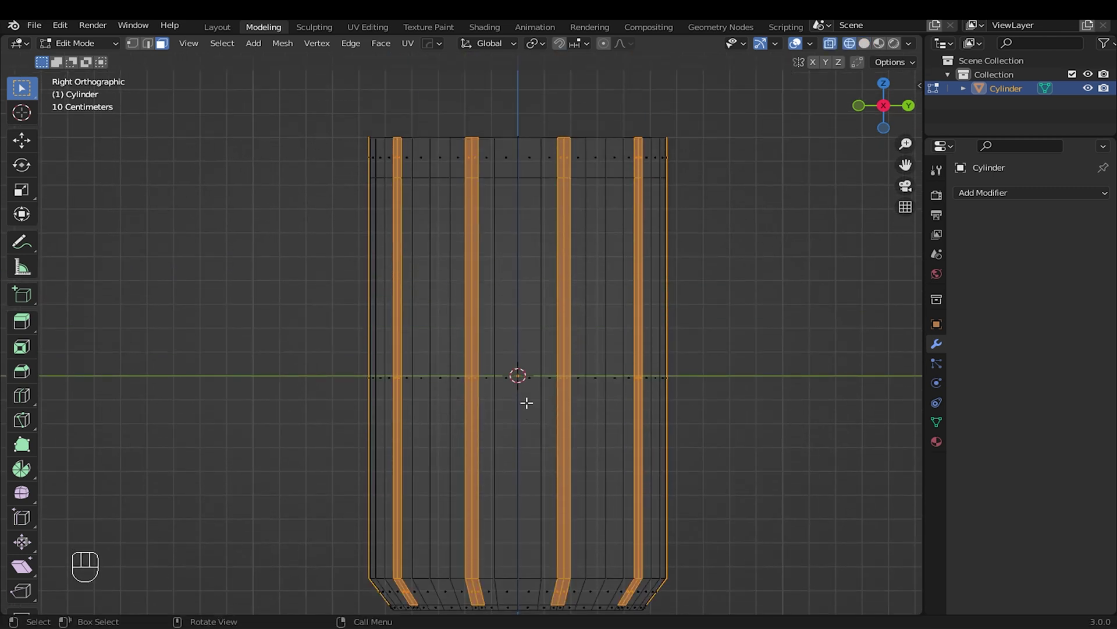
Return to solid display, add the top band's face loop to the selected strips and extrude them slightly outward along their normals
middle_drag(526, 402, 549, 357)
key(shift+z)
middle_drag(553, 143, 564, 186)
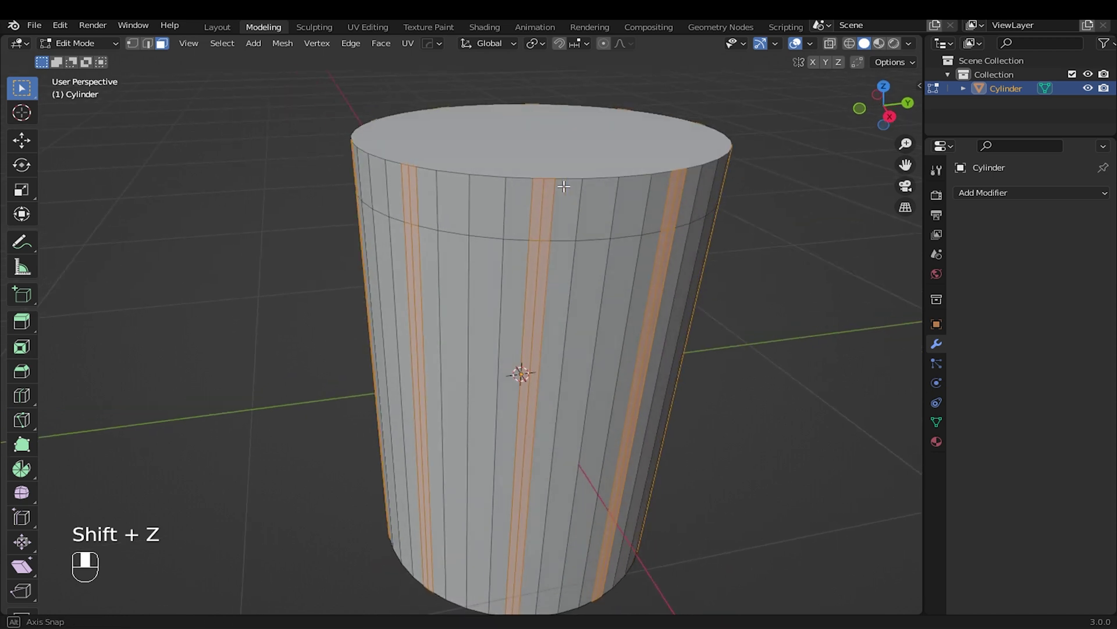
alt+shift+click(555, 201)
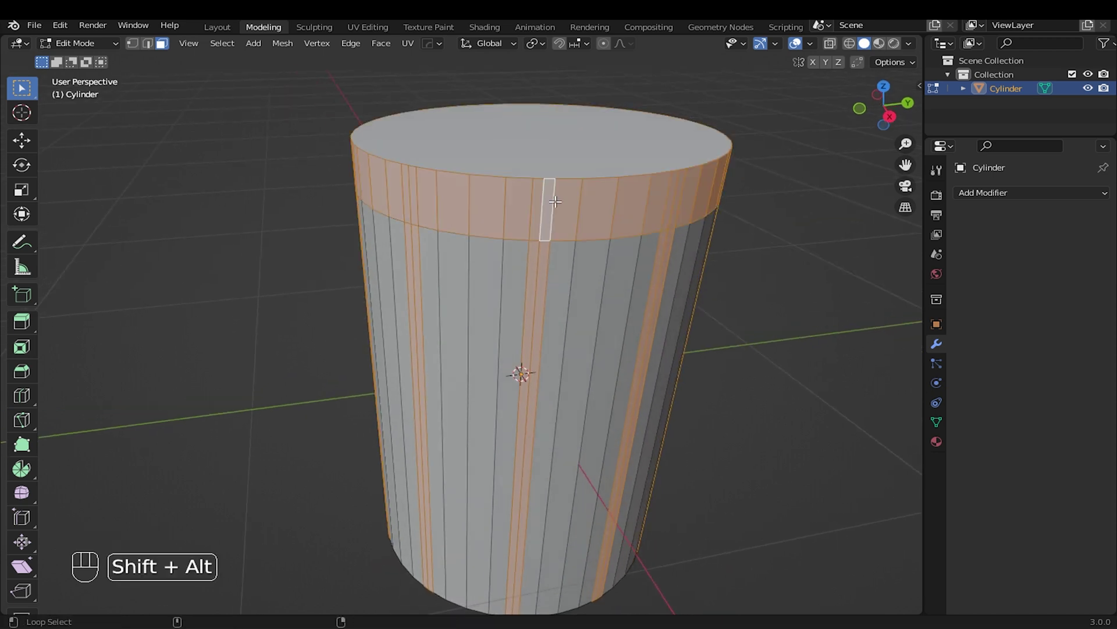
middle_drag(575, 273, 609, 239)
key(alt+e)
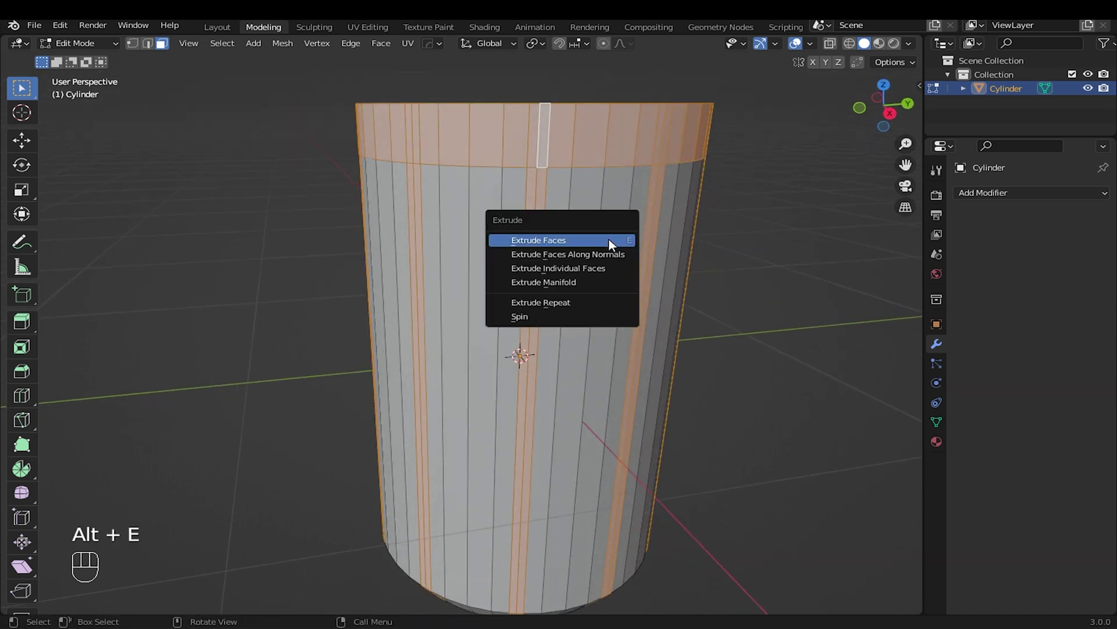
click(603, 259)
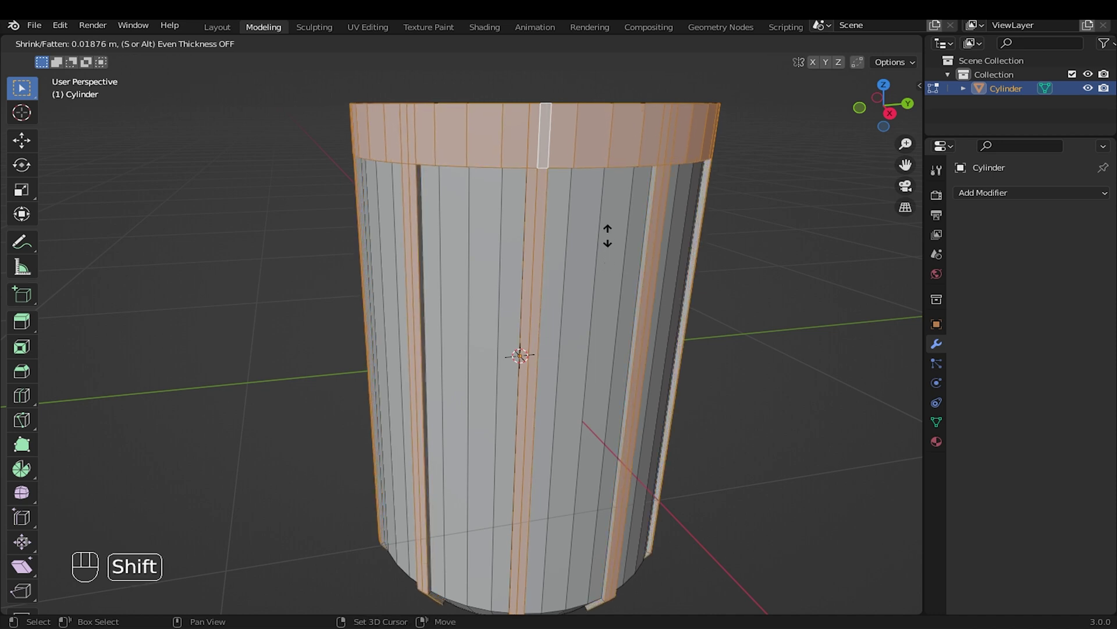
click(605, 227)
Add a horizontal loop cut around the body and ribs, about a third of the way down below the top band
middle_drag(611, 267, 595, 241)
key(KP_3)
key(ctrl+r)
click(557, 254)
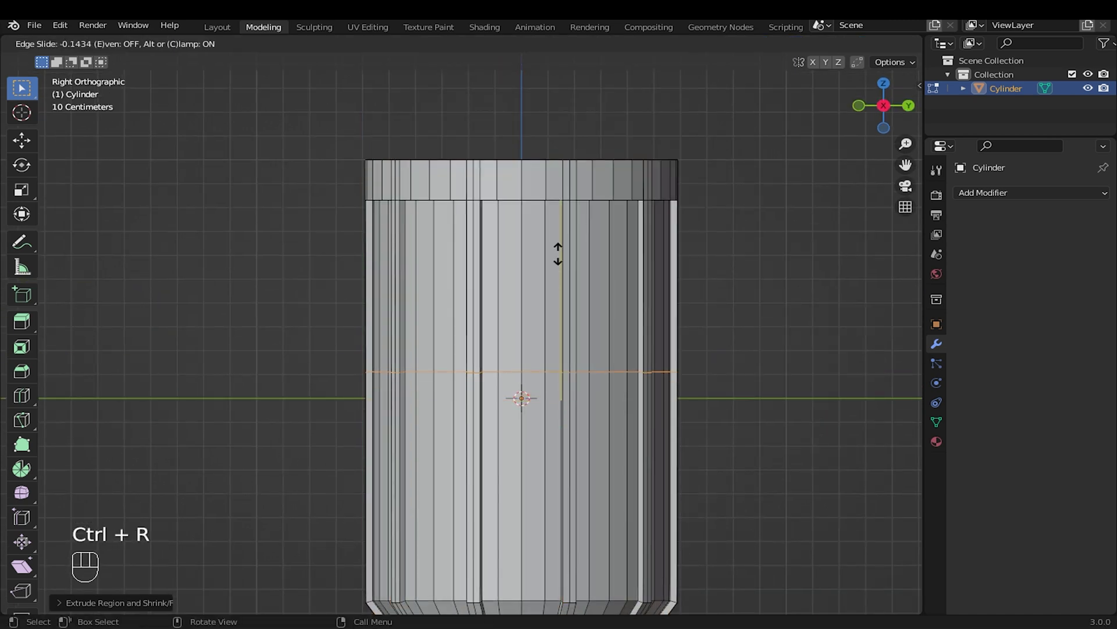
Select the top band's face loop and scale it outward in X and Y to flare the upper ribs
middle_drag(529, 211, 573, 241)
key(3)
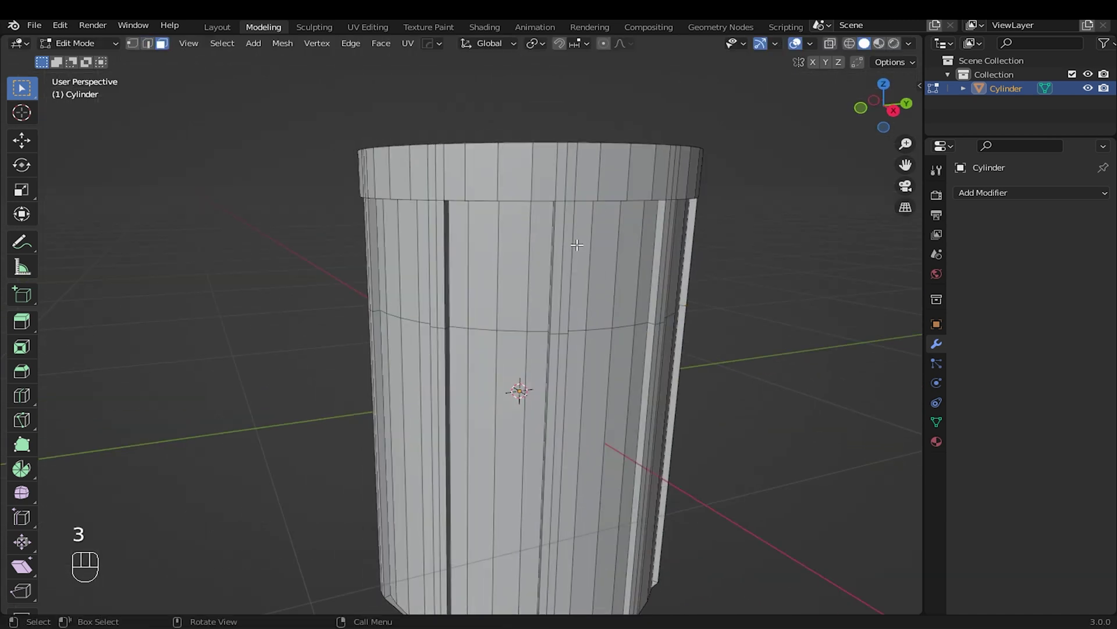
alt+click(576, 181)
key(s)
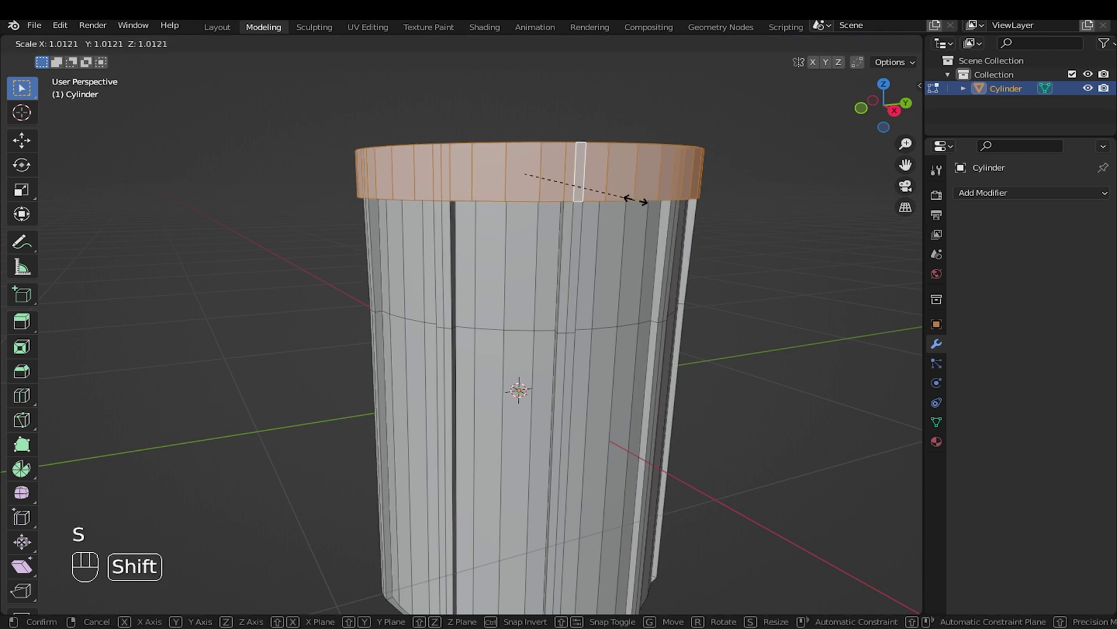
key(shift+z)
click(745, 225)
Bevel the corner edges where the rib sides meet the collar's underside all around, using two segments to round the arches
middle_drag(745, 225, 656, 239)
scroll(524, 216, down, 2)
scroll(656, 239, up, 3)
key(2)
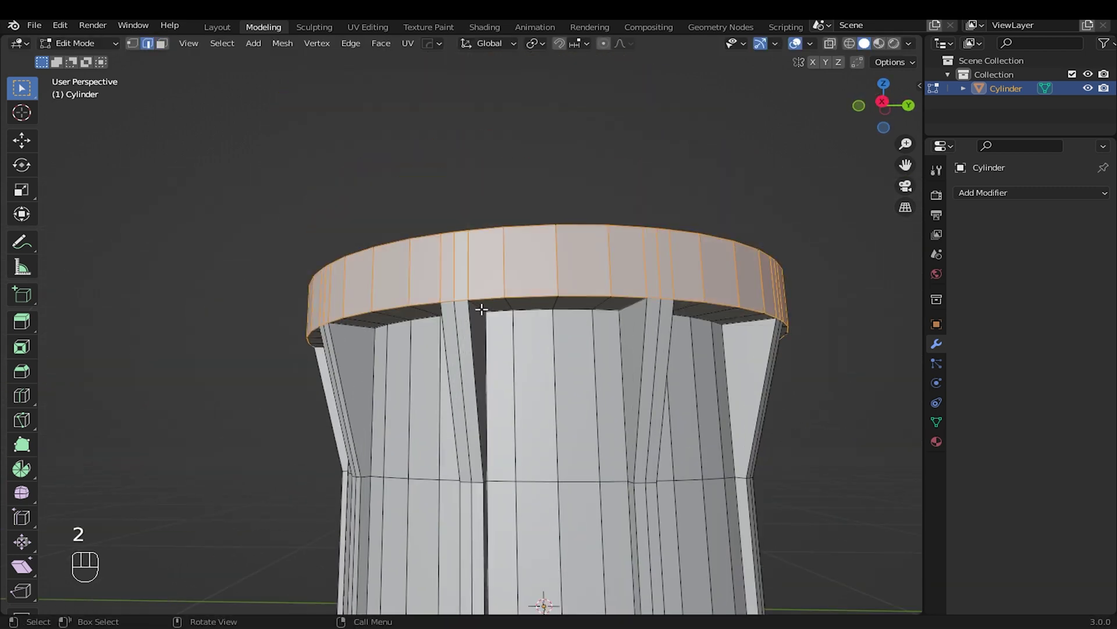
shift+click(620, 312)
middle_drag(620, 312, 696, 317)
middle_drag(482, 328, 538, 329)
shift+click(571, 333)
shift+click(437, 337)
shift+click(550, 334)
middle_drag(436, 337, 536, 335)
shift+click(544, 333)
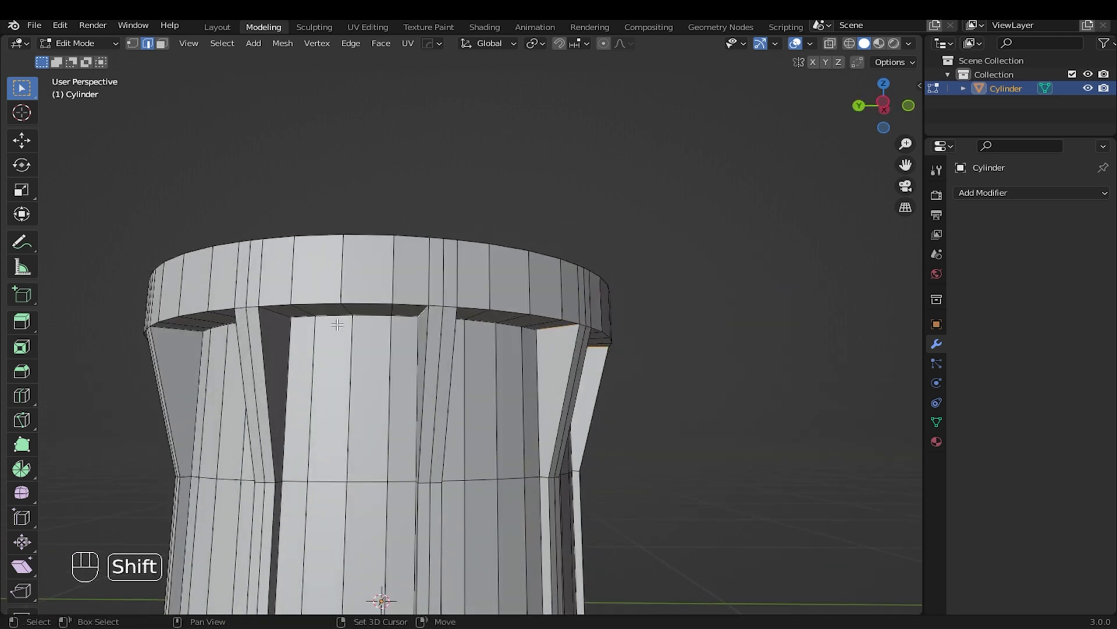
middle_drag(343, 322, 295, 316)
middle_drag(407, 320, 483, 334)
key(KP_3)
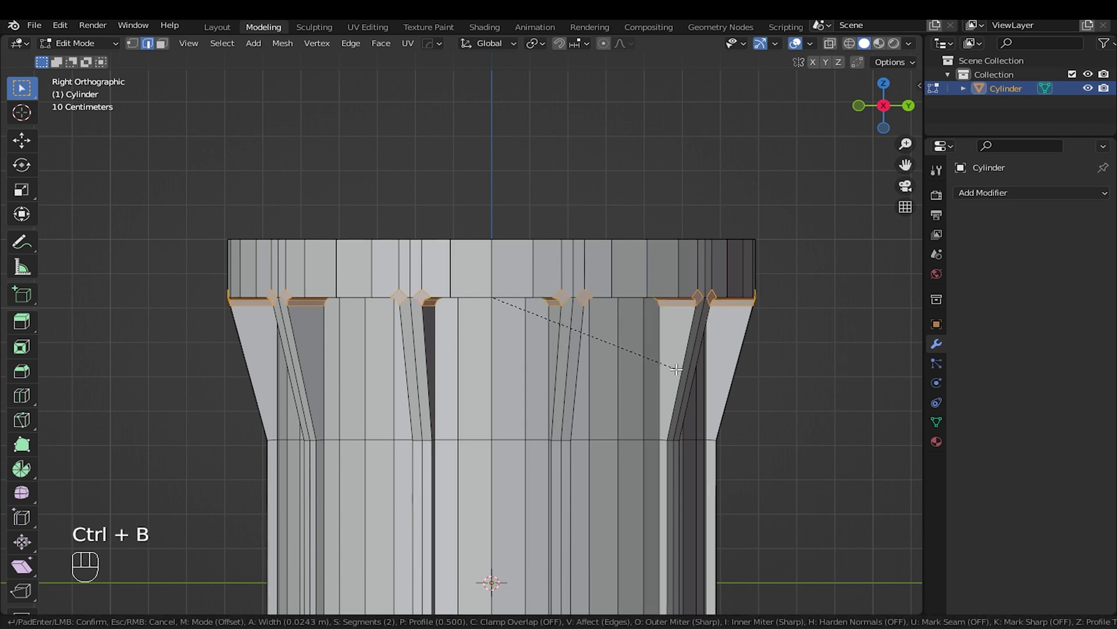
click(692, 388)
middle_drag(691, 389, 509, 427)
Delete the ring of faces on top of the collar together with the central cap face
key(alt+a)
alt+shift+click(538, 357)
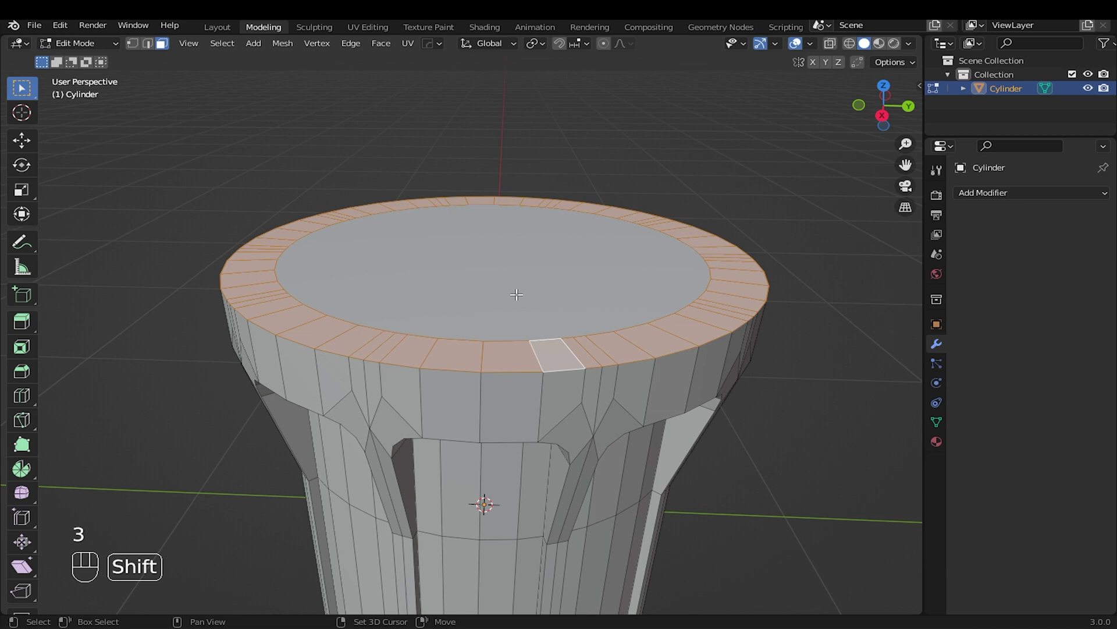
shift+click(515, 298)
key(x)
click(508, 327)
In vertex selection from the right view, merge the overlapping vertices where one rib meets the collar's lower edge
key(KP_3)
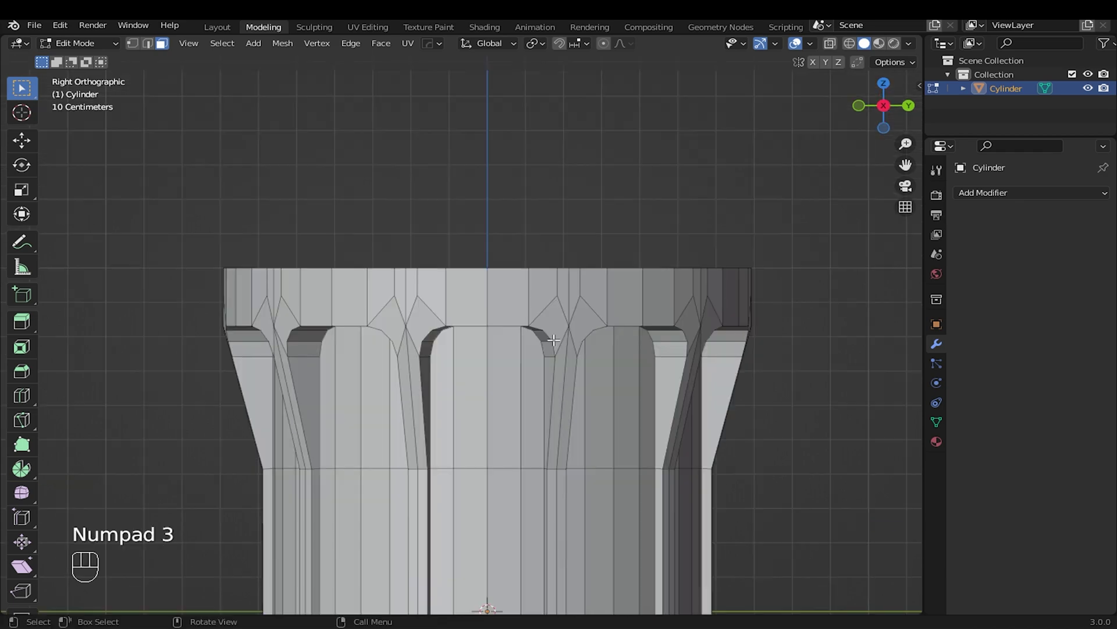
scroll(512, 305, up, 3)
scroll(512, 306, down, 5)
scroll(512, 306, up, 4)
shift+middle_drag(512, 305, 461, 425)
scroll(518, 394, up, 5)
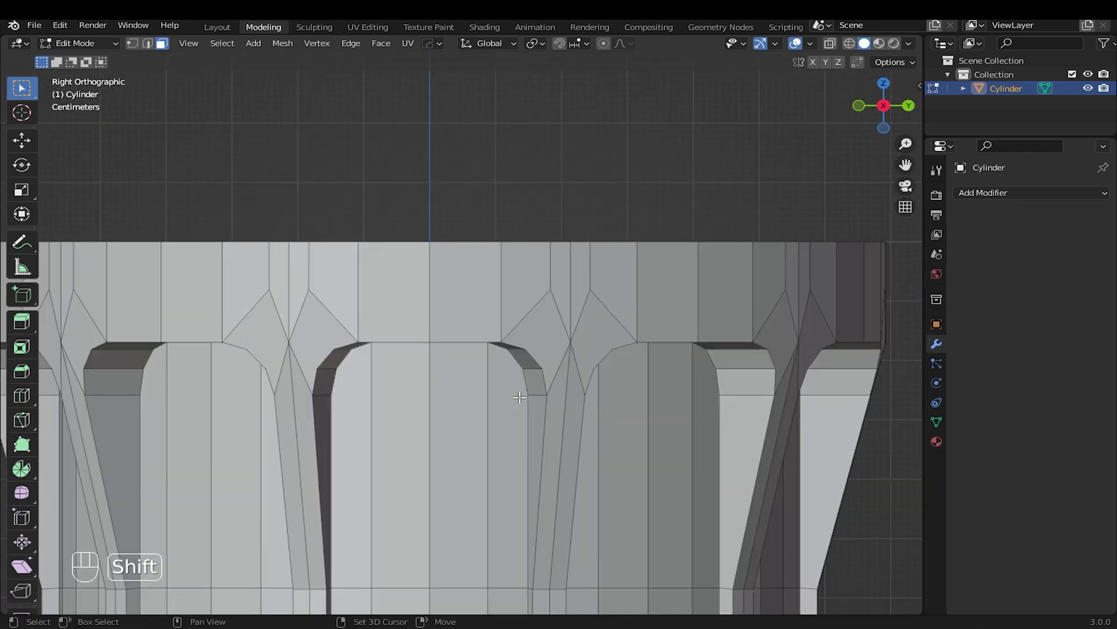
key(1)
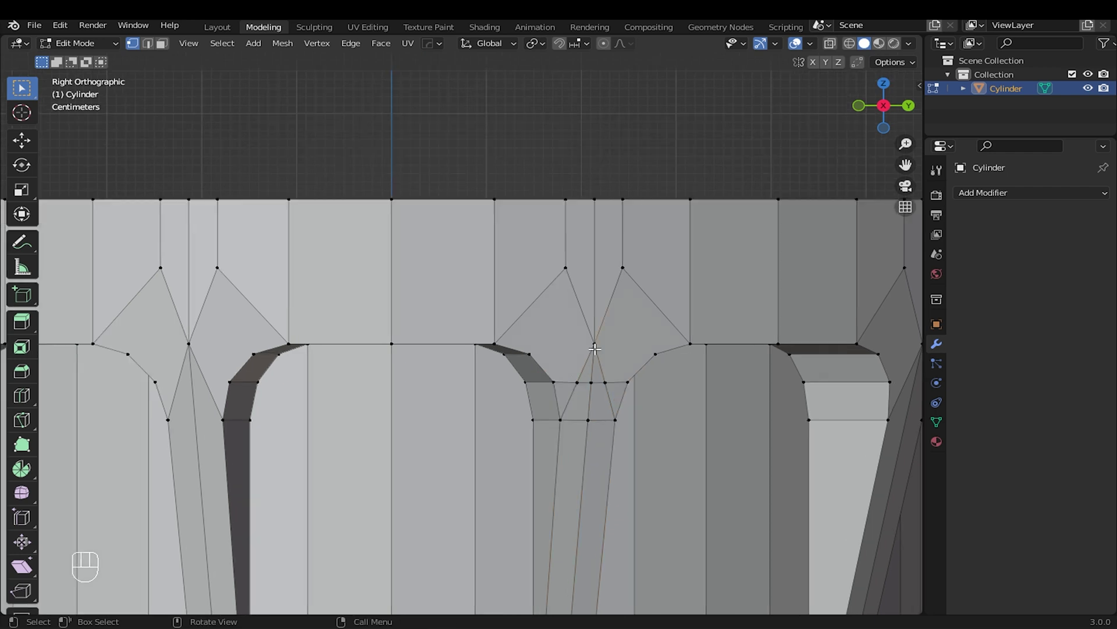
key(g)
click(596, 349)
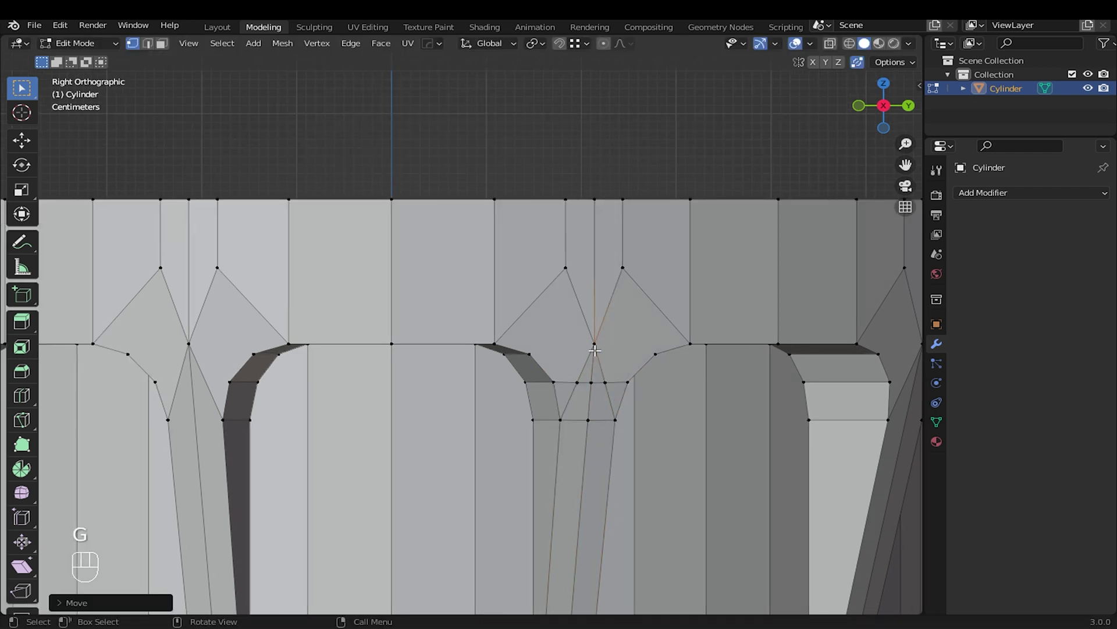
shift+click(594, 354)
key(m)
click(596, 359)
Dissolve the slanted edge running down from that merged vertex at the rib's top
scroll(567, 366, down, 1)
key(2)
shift+middle_drag(567, 366, 581, 315)
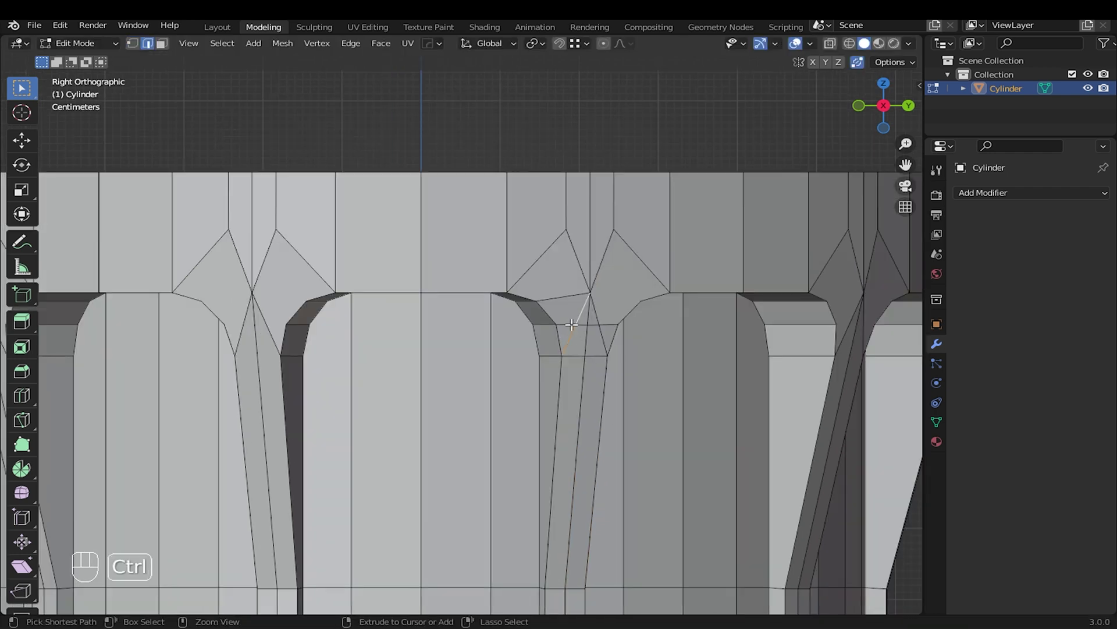
key(ctrl+x)
In wireframe display, select the faces of the negative-Y half of the part and delete them
scroll(571, 325, down, 5)
scroll(486, 216, down, 3)
shift+middle_drag(464, 347, 496, 172)
key(3)
key(shift+z)
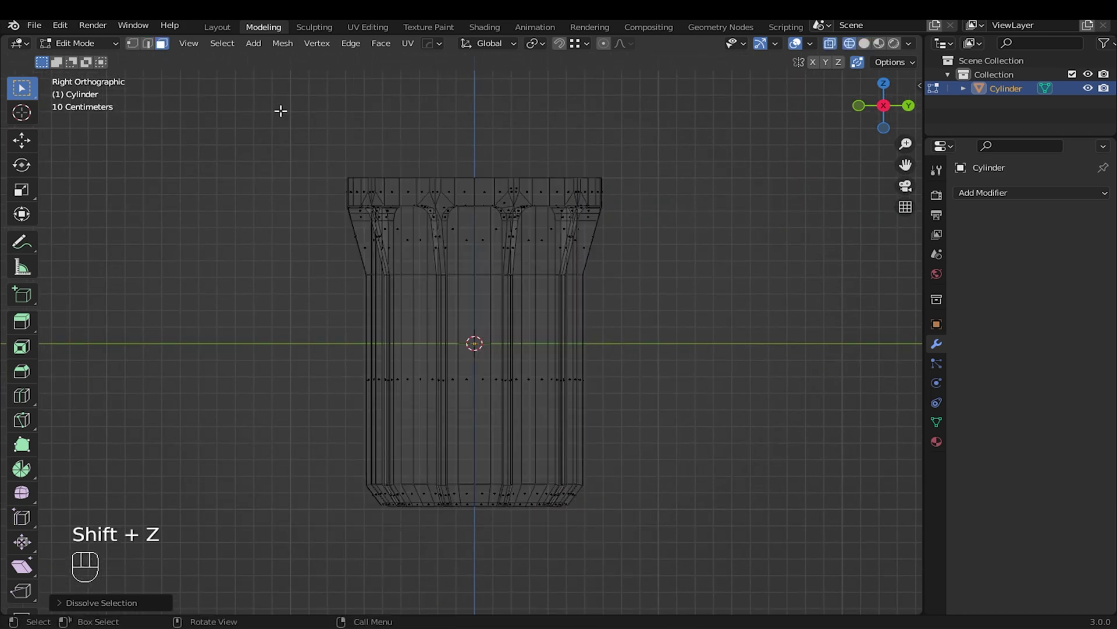
drag(281, 111, 473, 576)
scroll(474, 344, up, 1)
shift+middle_drag(474, 344, 476, 366)
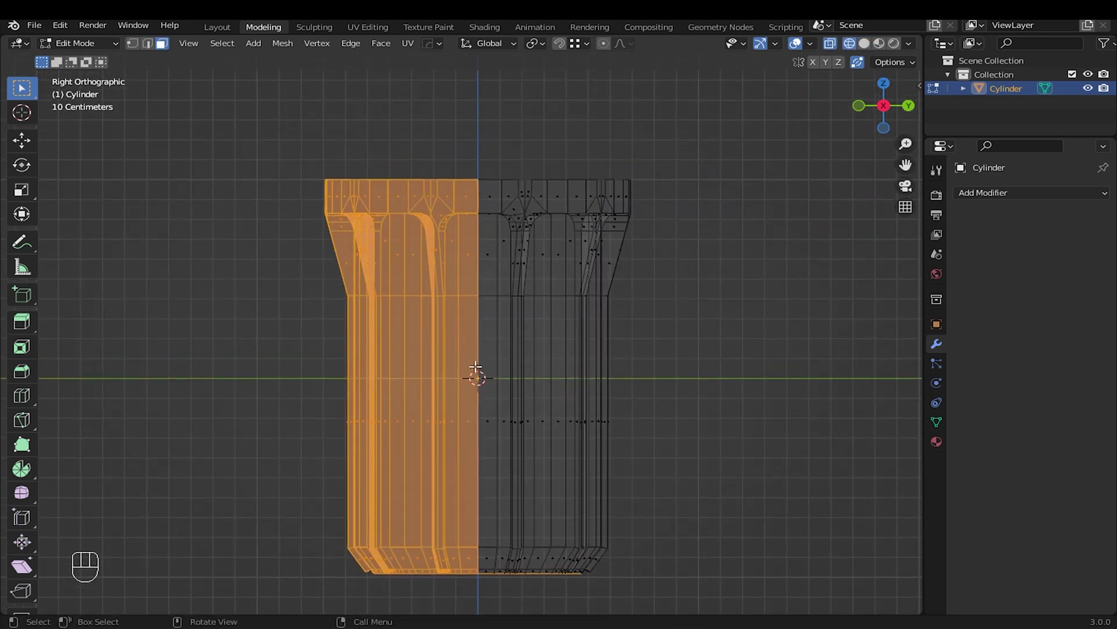
key(x)
click(475, 367)
In solid display, delete the remaining faces except one half panel beside the X axis with its adjoining half rib and collar
key(shift+z)
scroll(492, 221, up, 5)
mouse_move(514, 282)
shift+middle_down()
mouse_move(506, 301)
mouse_move(559, 325)
mouse_move(571, 263)
shift+middle_up()
alt+shift+click(416, 304)
scroll(420, 307, down, 4)
middle_drag(424, 311, 373, 301)
key(ctrl+KP_Add)
key(ctrl+KP_Add)
key(ctrl+KP_Add)
key(ctrl+KP_Add)
key(ctrl+KP_Add)
key(ctrl+KP_Add)
key(ctrl+KP_Add)
key(ctrl+KP_Add)
key(ctrl+KP_Add)
key(ctrl+KP_Add)
key(ctrl+KP_Add)
key(ctrl+KP_Add)
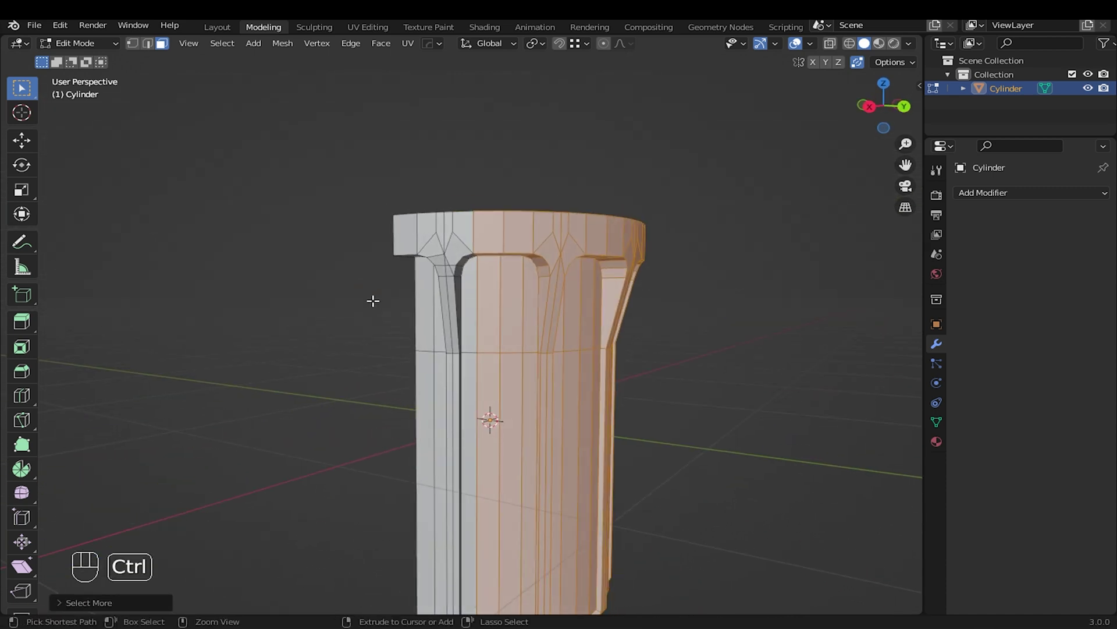
scroll(433, 293, up, 1)
alt+shift+click(451, 269)
scroll(449, 250, up, 1)
shift+middle_drag(447, 241, 501, 280)
scroll(474, 267, down, 4)
key(x)
click(521, 326)
Add a Mirror modifier to the remaining segment and mirror it across Y only, with X switched off
middle_drag(521, 327, 529, 262)
scroll(525, 275, up, 4)
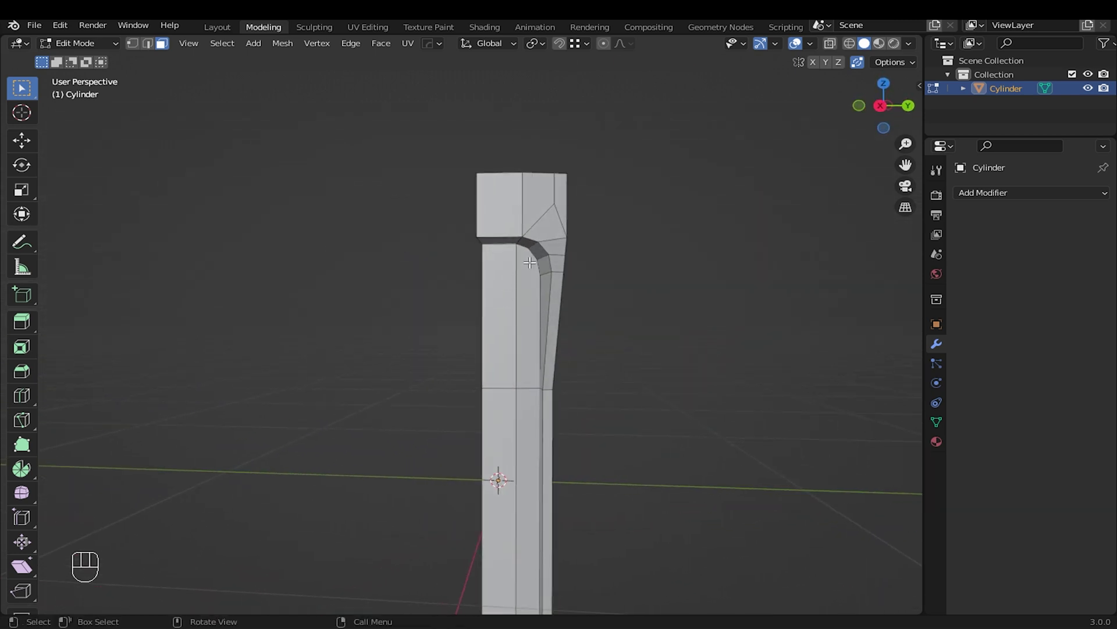
scroll(530, 263, up, 1)
click(983, 192)
click(795, 354)
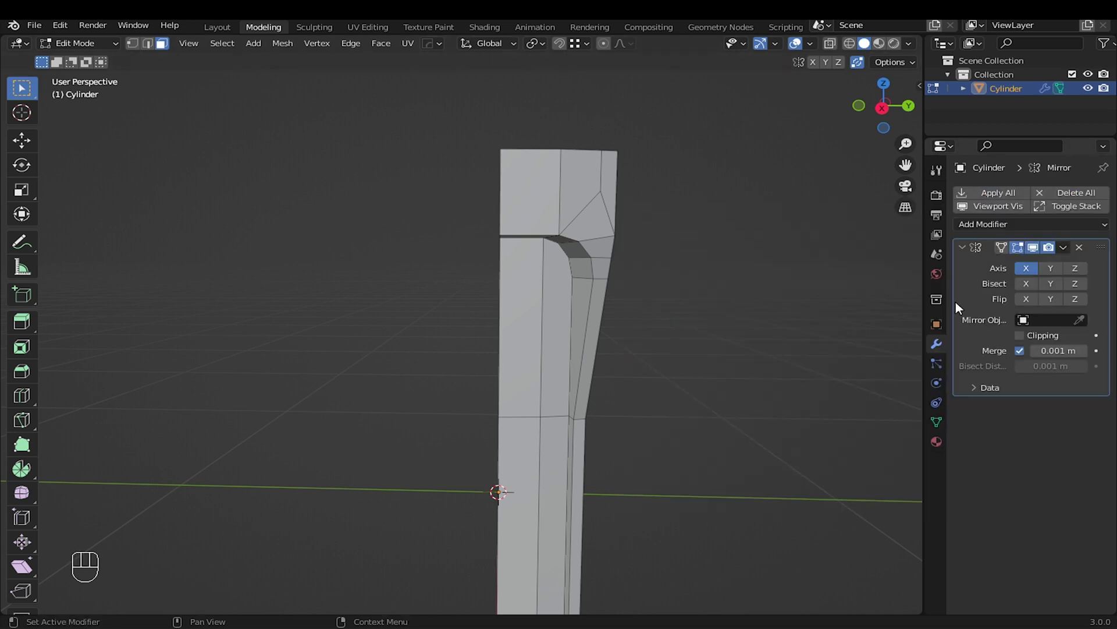
click(1027, 268)
click(1049, 268)
From the right view, knife a horizontal cut across the collar from the mirror centerline to the rib's peak vertex
middle_drag(509, 280, 448, 279)
key(KP_3)
scroll(461, 289, up, 2)
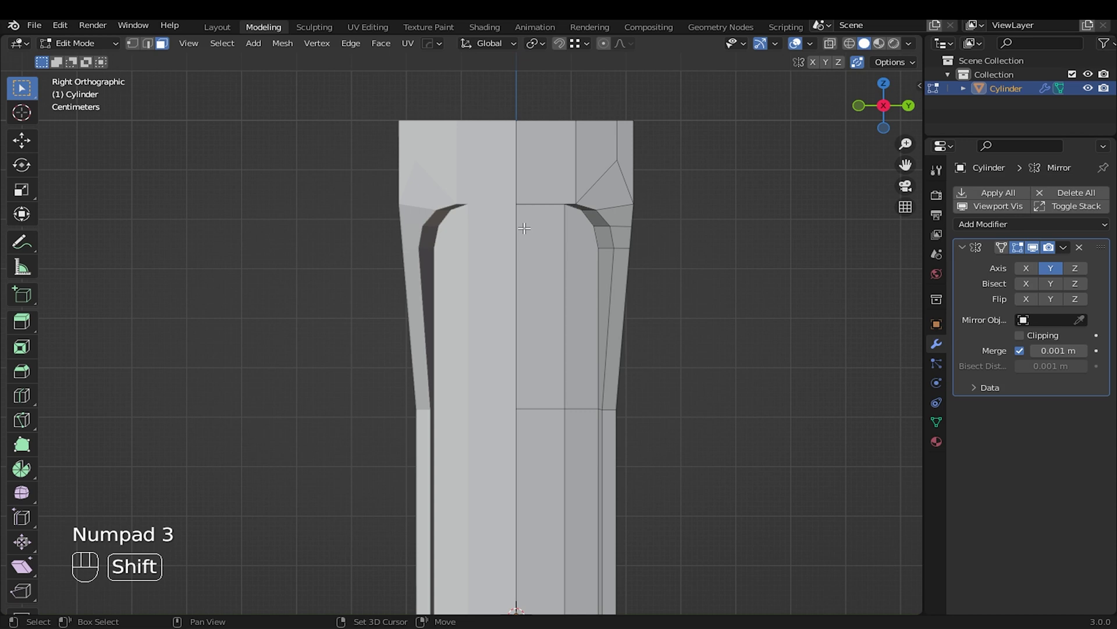
shift+middle_drag(518, 229, 578, 275)
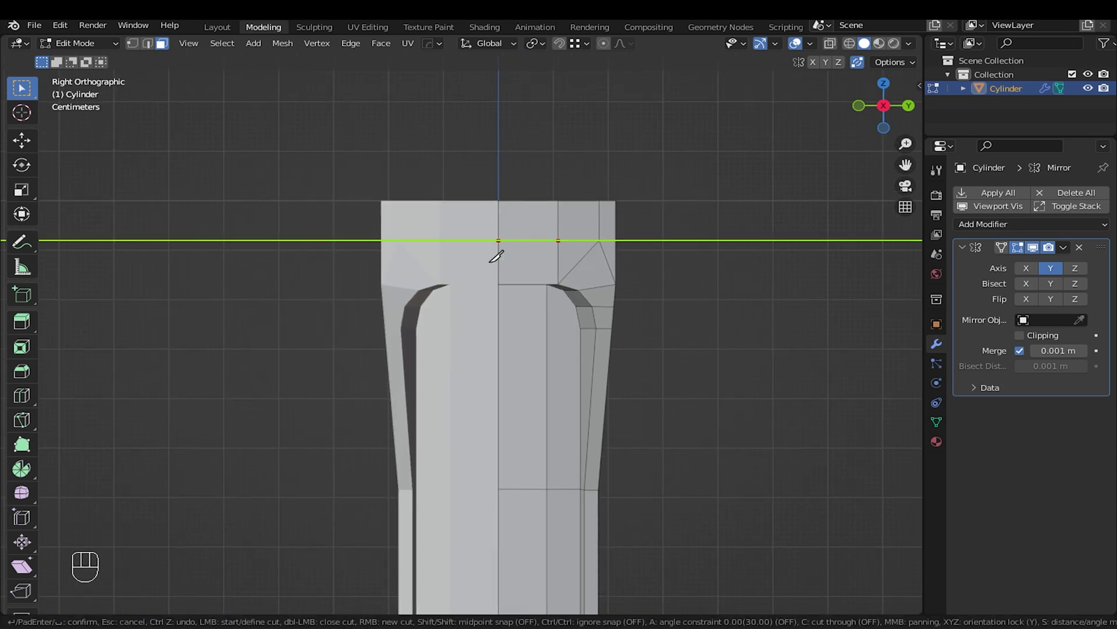
key(Return)
Dissolve the edge crossing below the rib's triangular peak, between the arch and the outer rib edge
key(1)
scroll(582, 251, up, 3)
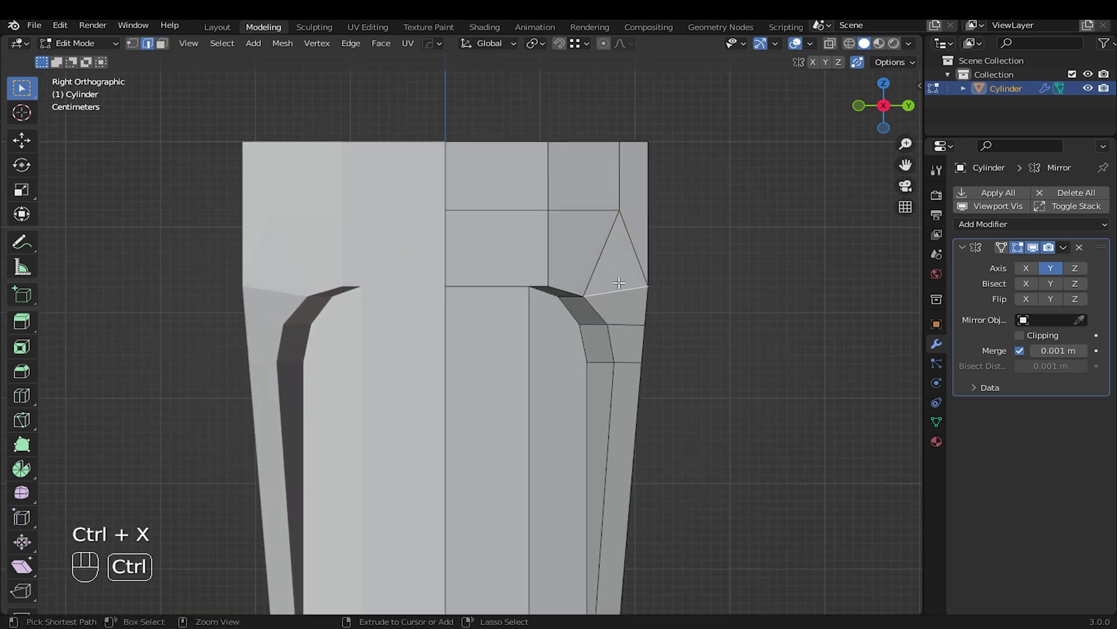
key(ctrl+x)
middle_drag(617, 282, 608, 273)
key(KP_3)
Slide the rib's peak vertex and the two other vertices of the collar cut down closer to the arch
key(1)
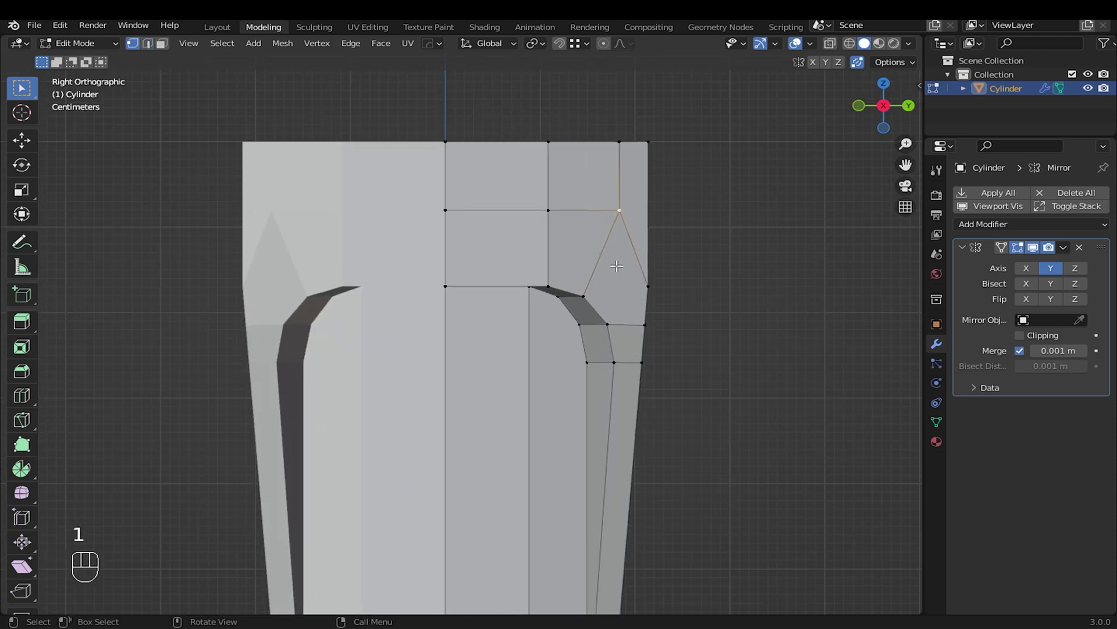
key(g)
key(g)
click(602, 295)
click(546, 213)
key(g)
key(g)
click(535, 250)
click(448, 212)
key(g)
key(g)
click(452, 250)
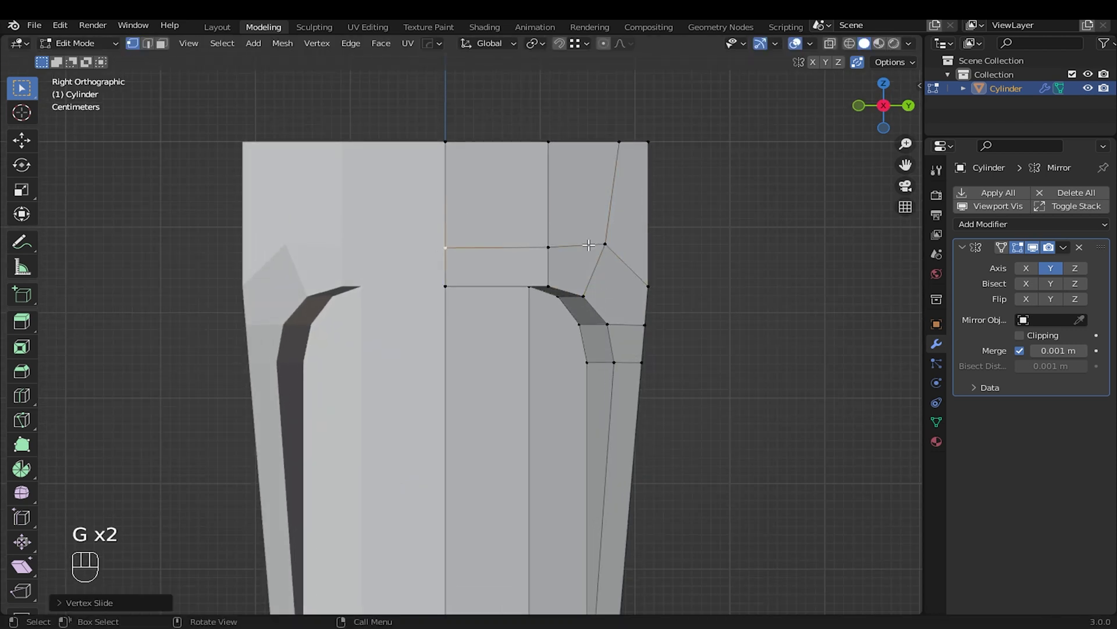
Fine-tune the collar cut by sliding the peak vertex further down and the middle vertex slightly up
click(605, 263)
key(g)
key(g)
click(639, 272)
key(g)
key(g)
click(623, 264)
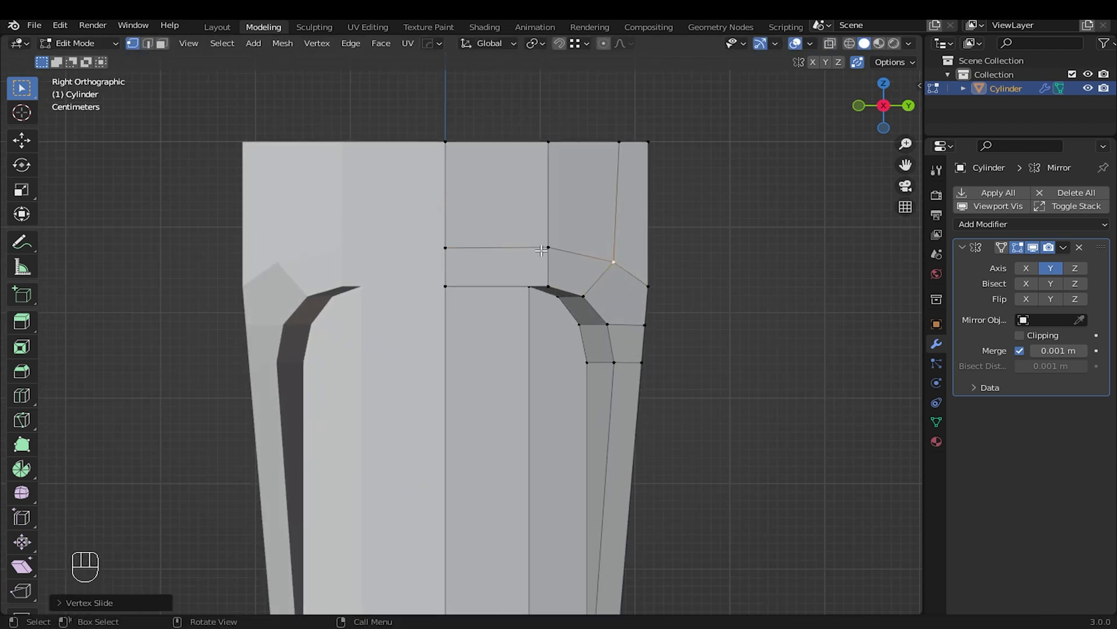
click(549, 248)
key(g)
key(g)
click(549, 239)
click(451, 249)
Knife two horizontal cuts across the recessed panel, from the arch corner's vertices to the mirror centerline
scroll(493, 280, up, 1)
key(k)
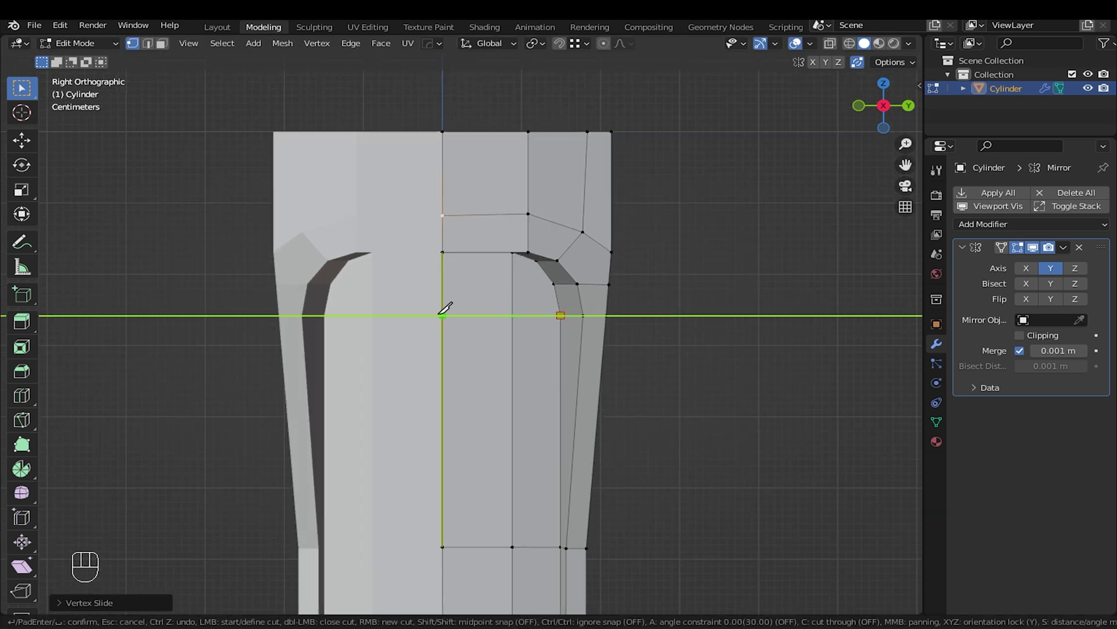
click(442, 315)
key(Return)
scroll(532, 292, up, 1)
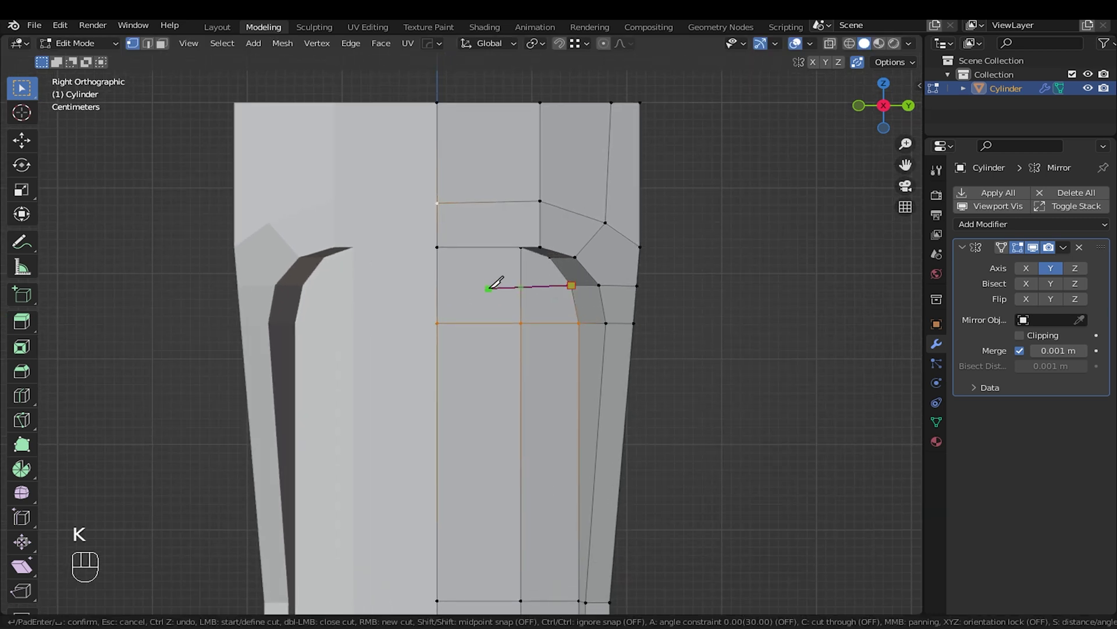
key(Return)
In wireframe display, merge the overlapping vertices at the recessed panel's arched top and at the collar's lower edge
middle_drag(474, 349, 441, 284)
click(469, 222)
key(g)
key(shift+z)
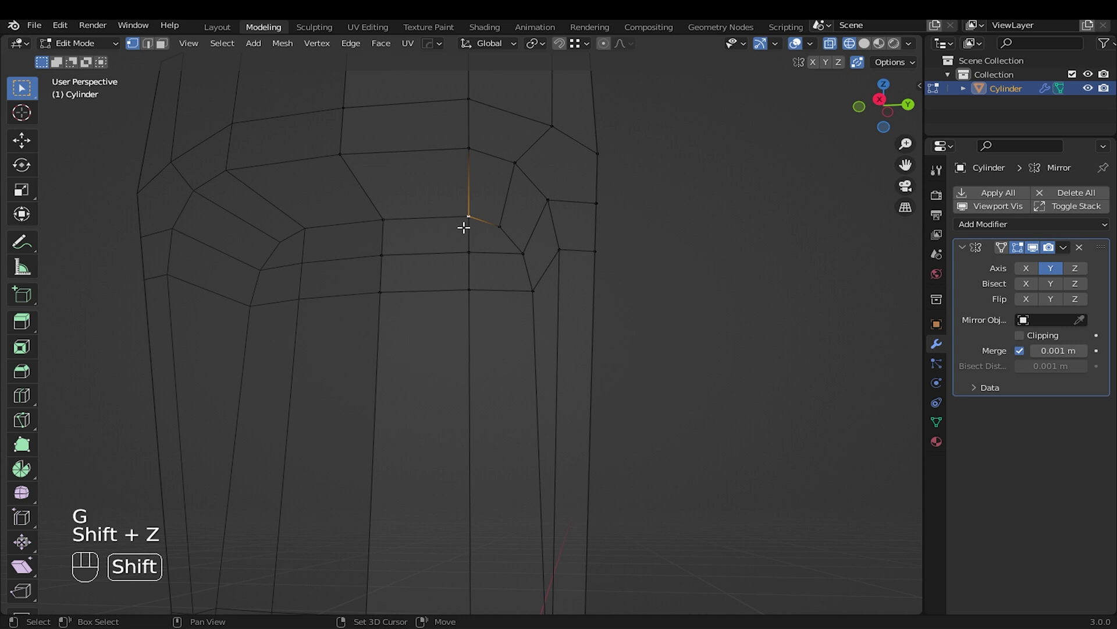
shift+click(466, 228)
key(m)
click(477, 229)
click(473, 162)
key(g)
right_click(459, 164)
shift+middle_drag(489, 174, 548, 284)
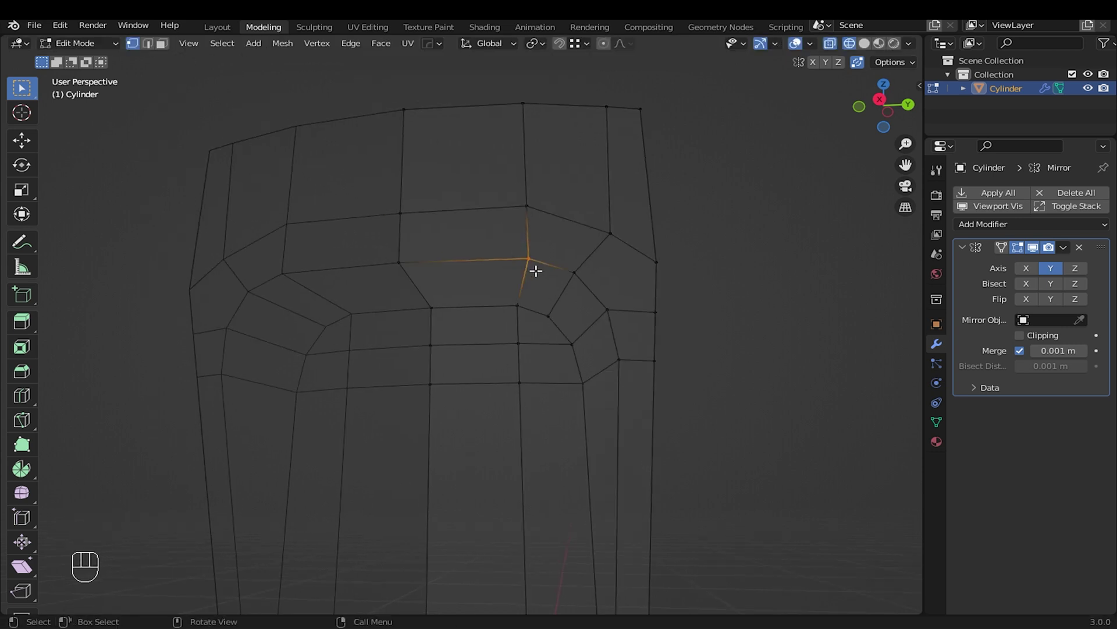
key(m)
click(536, 270)
click(557, 266)
Return to solid display and enable clipping on the Mirror modifier
key(shift+z)
click(1020, 335)
scroll(483, 326, down, 4)
middle_drag(465, 329, 466, 294)
scroll(464, 364, down, 3)
scroll(469, 279, up, 4)
Bevel the horizontal edge loops where the flare begins and where the tapered base begins, using two segments
middle_drag(477, 227, 511, 269)
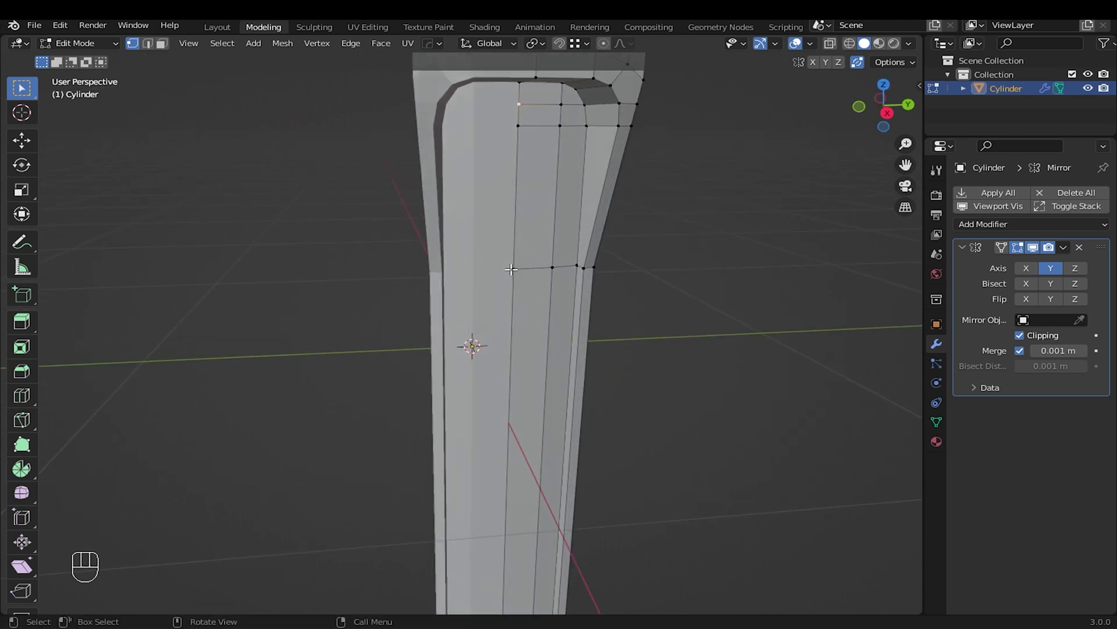
click(574, 303)
middle_drag(616, 306, 660, 481)
key(ctrl+b)
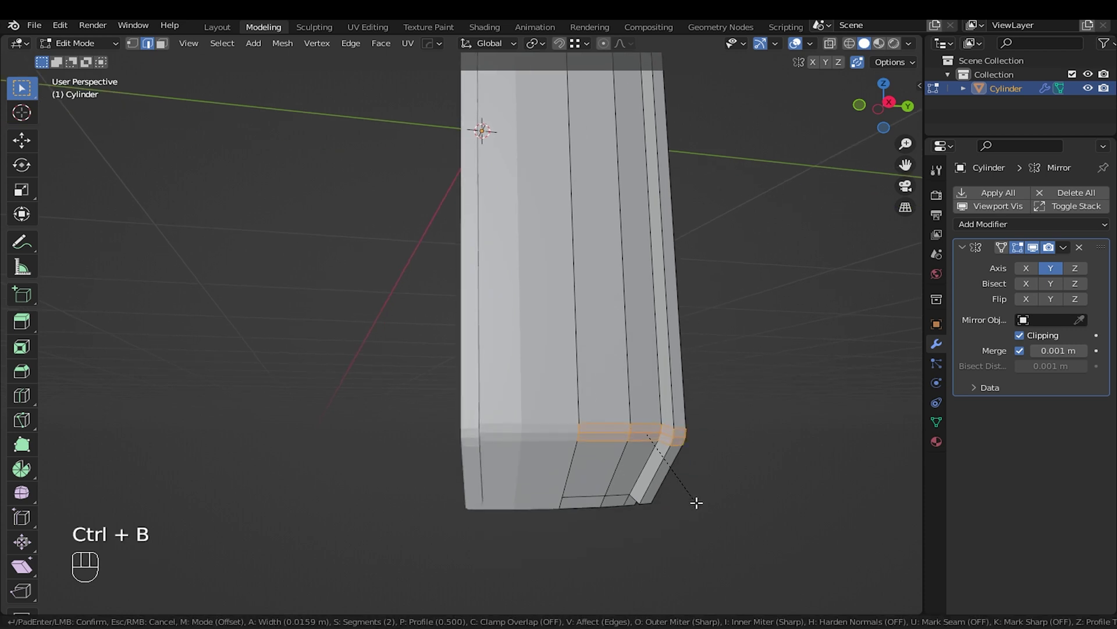
click(669, 489)
Slide the rib's lower end edge along the tapered base
middle_drag(669, 489, 691, 425)
key(g)
key(g)
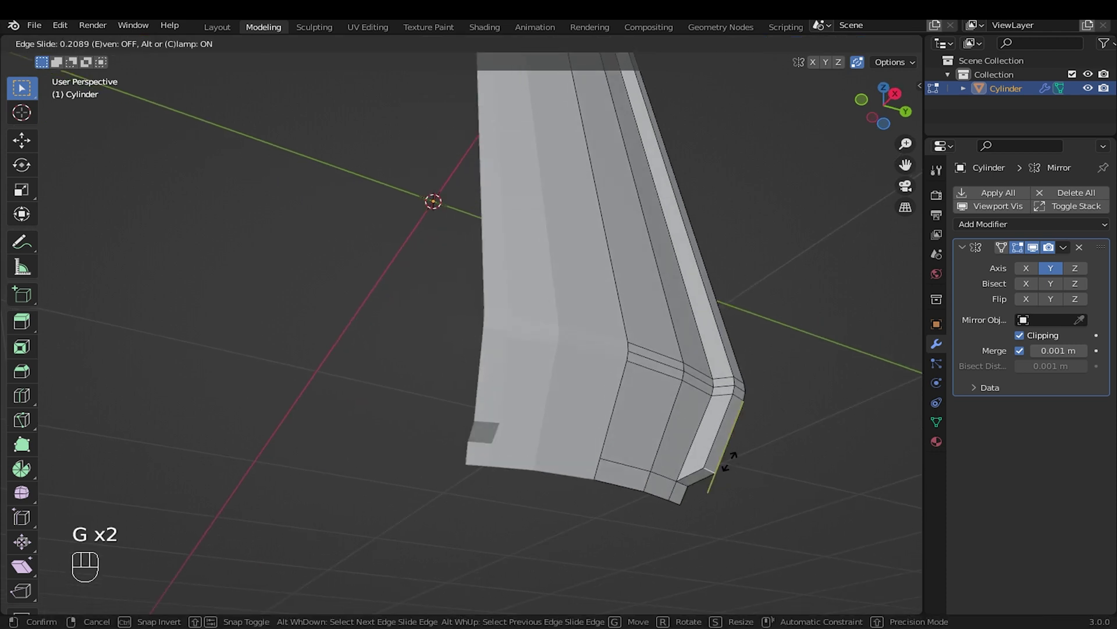
click(726, 460)
Run the HardOps Sharpen operation on the whole mirrored rib segment in Object Mode
middle_drag(688, 444, 538, 366)
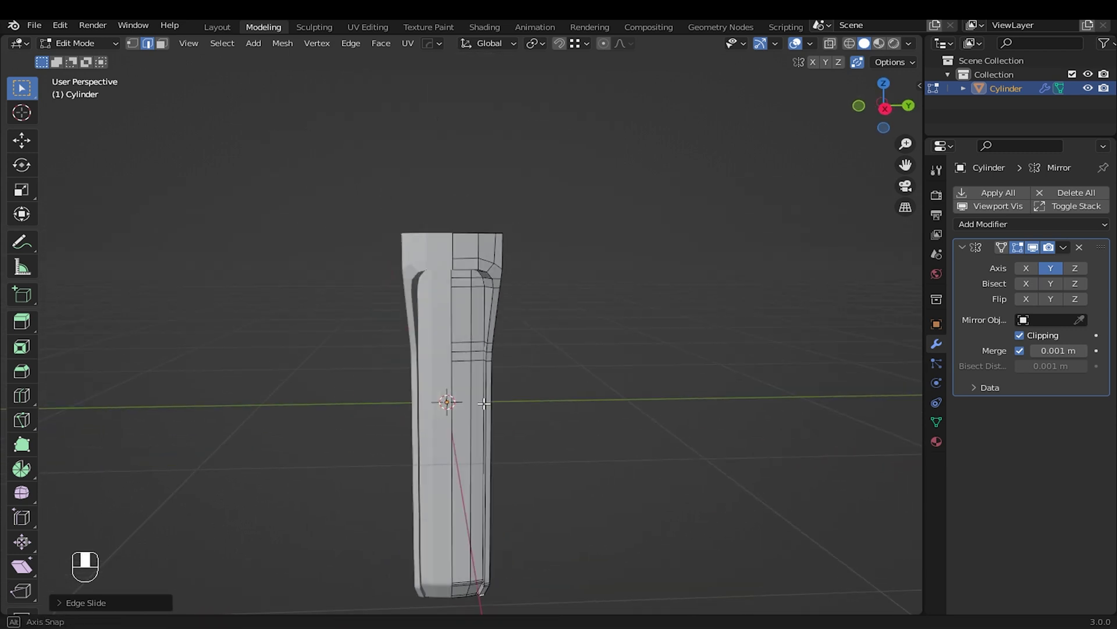
middle_drag(483, 403, 465, 378)
shift+middle_drag(465, 378, 537, 375)
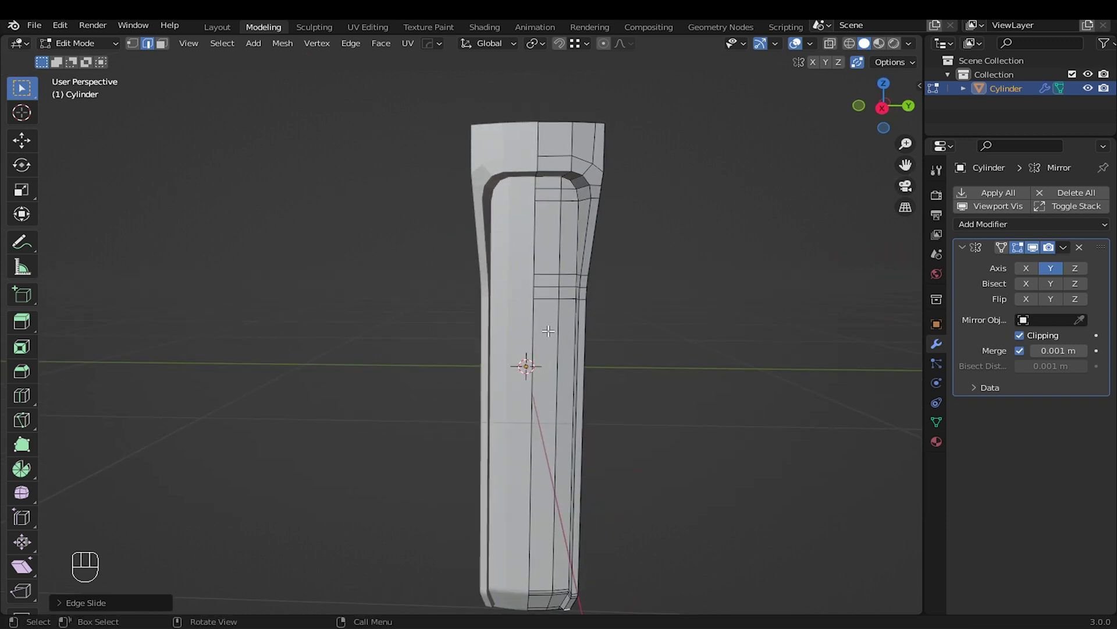
key(Tab)
middle_drag(550, 285, 606, 241)
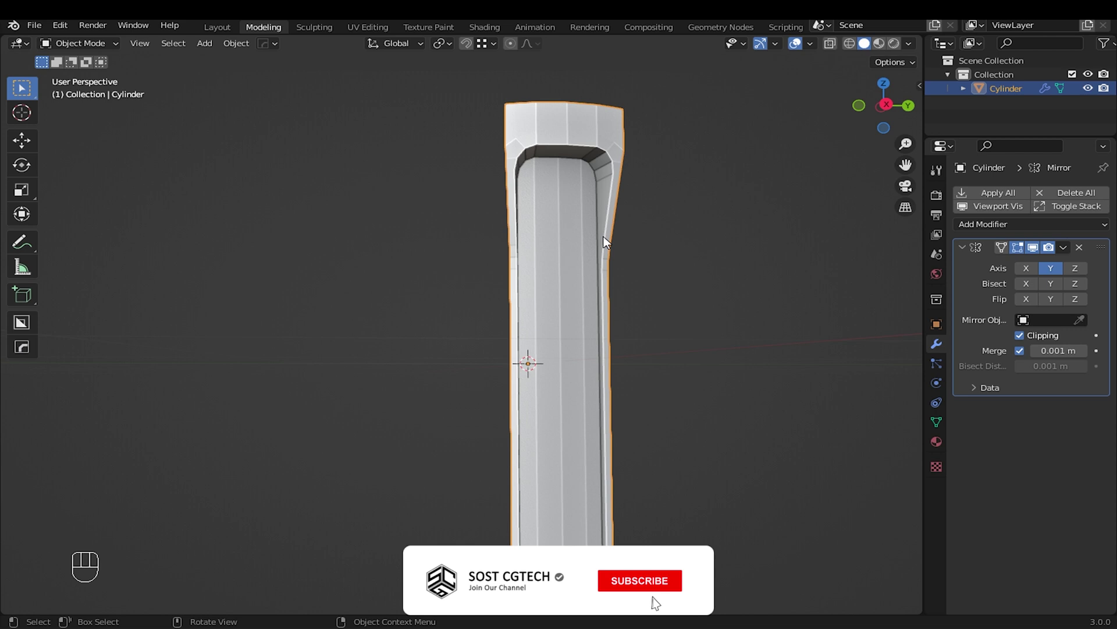
key(q)
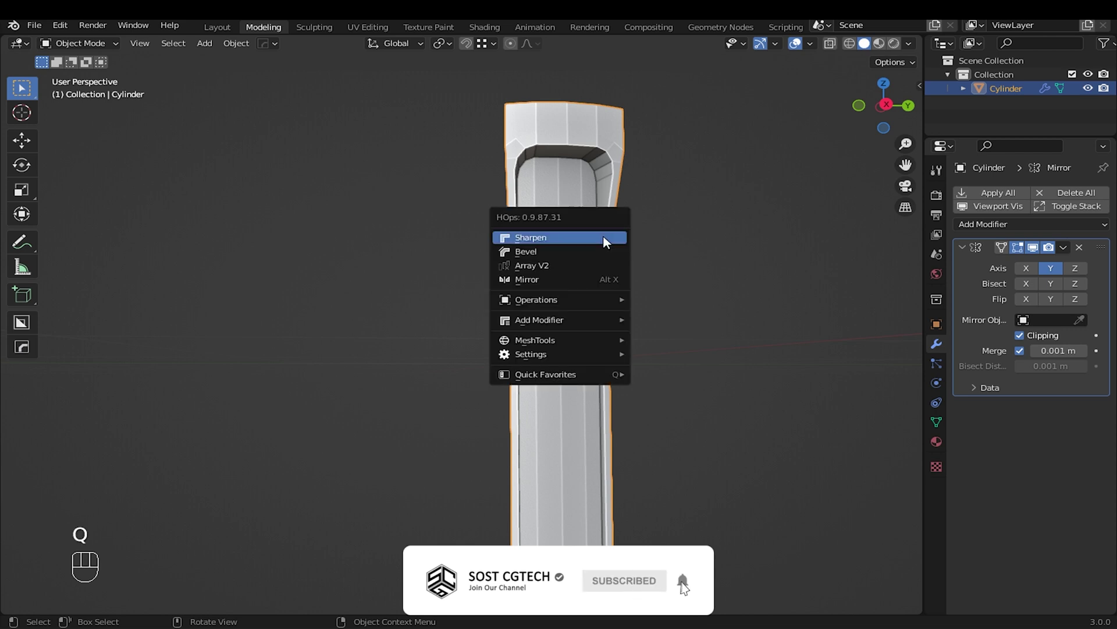
click(605, 242)
In Edit Mode, toggle the sharp marking on the short cross edges at the recess's rounded upper corner
middle_drag(623, 231, 518, 317)
scroll(518, 317, up, 3)
key(Tab)
click(504, 288)
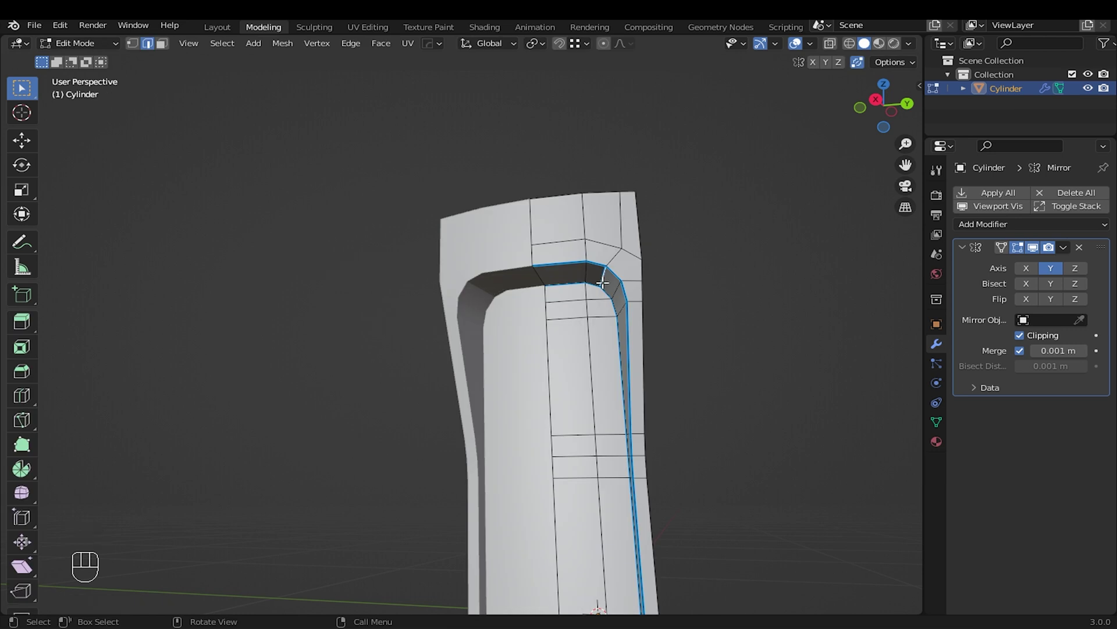
key(q)
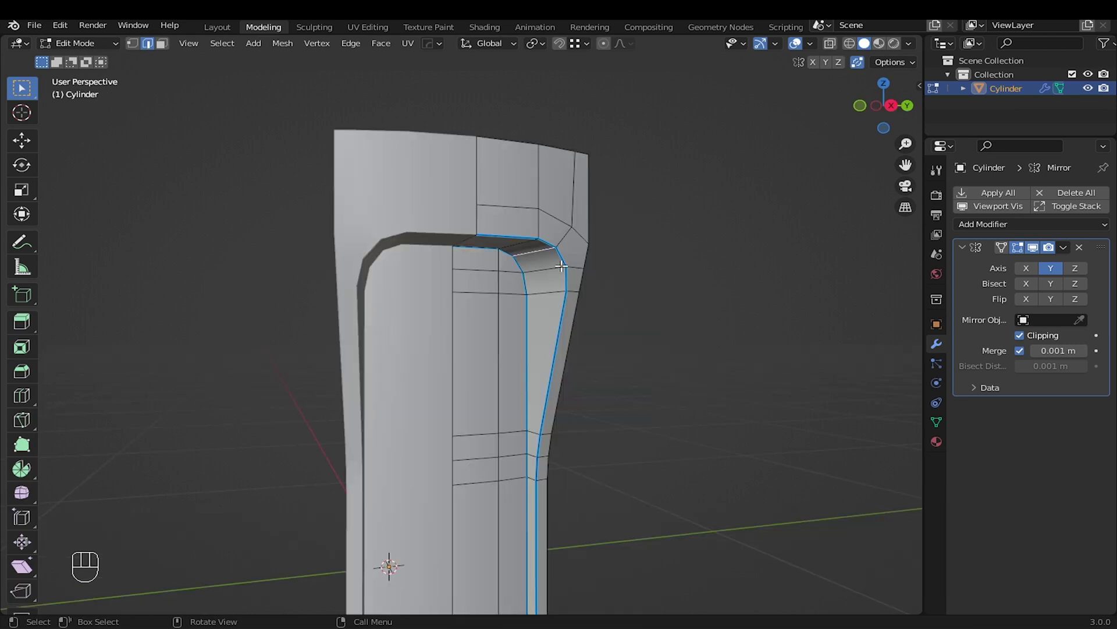
scroll(563, 264, up, 2)
shift+middle_drag(563, 264, 554, 313)
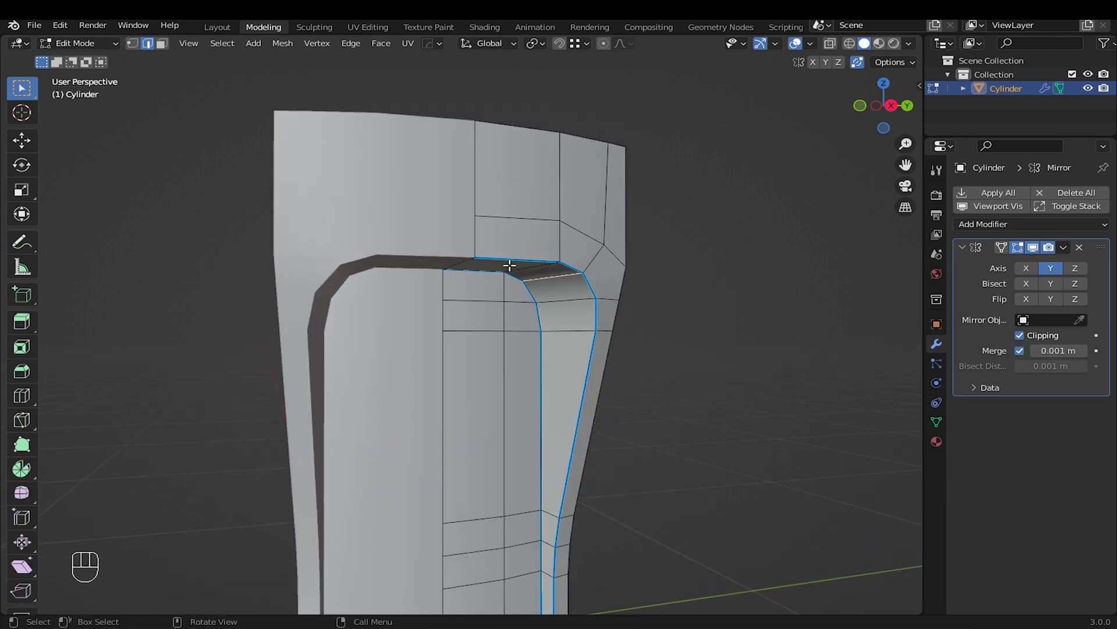
Check the mean bevel weight and crease values of the edge loop around the recess's outer rim
click(517, 256)
key(n)
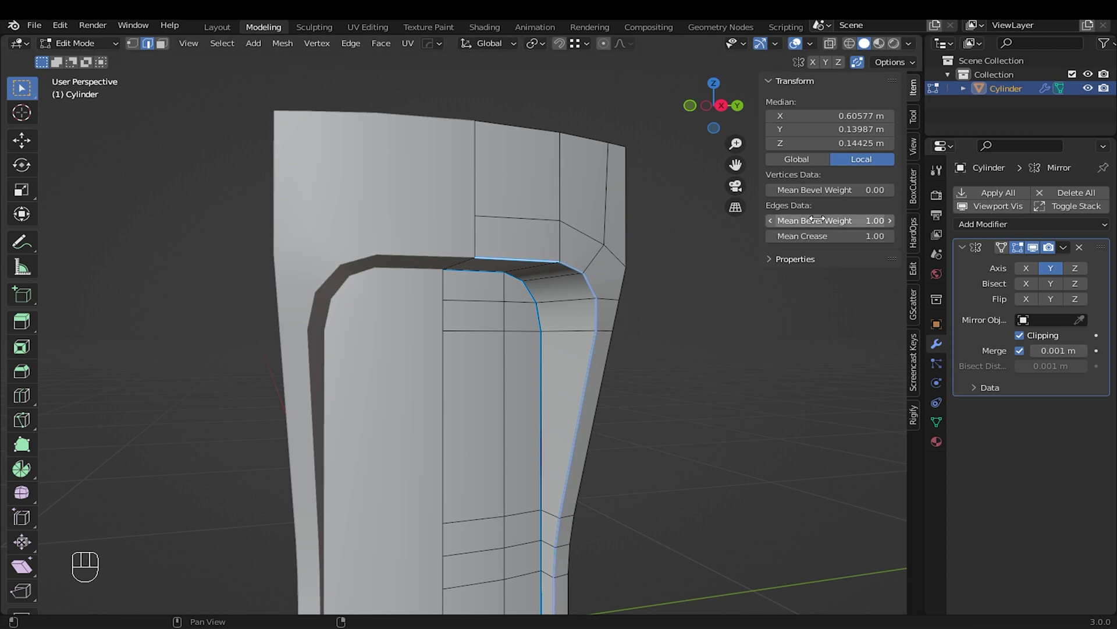
shift+drag(820, 219, 819, 236)
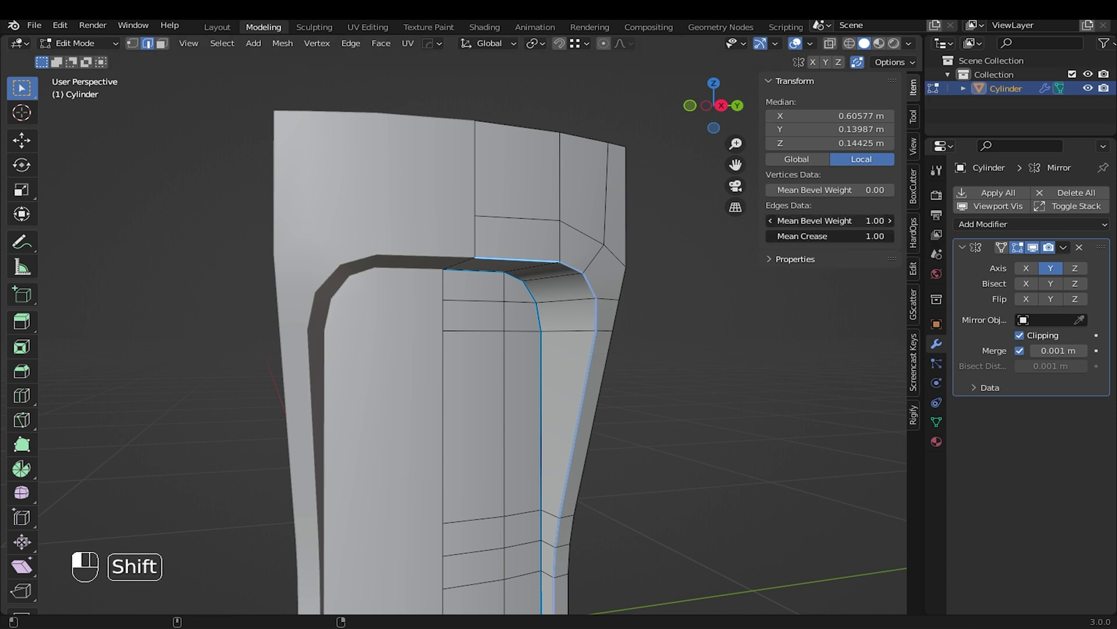
click(828, 208)
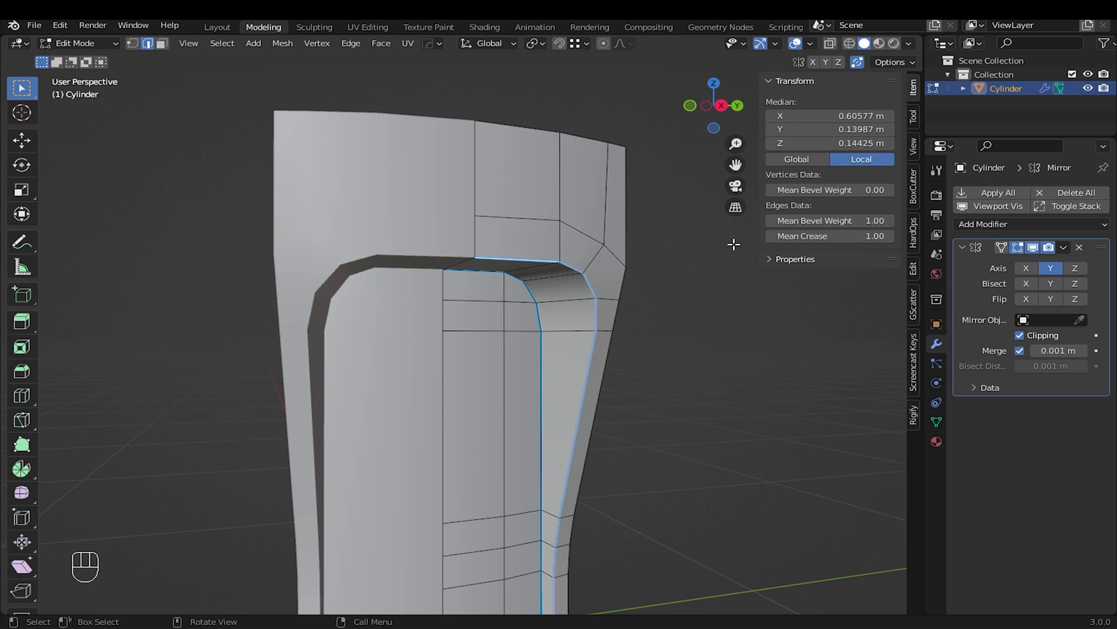
key(n)
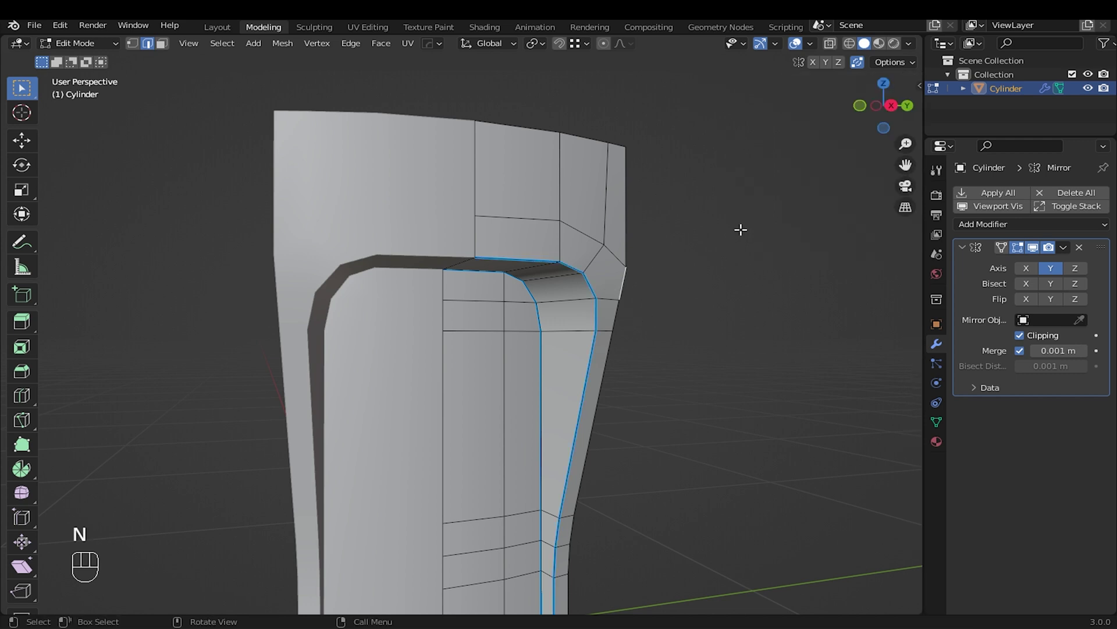
Add a Subdivision Surface modifier to the rib in Object Mode with the viewport level set to 3
scroll(677, 291, down, 6)
middle_drag(677, 291, 571, 291)
key(Tab)
scroll(404, 256, up, 4)
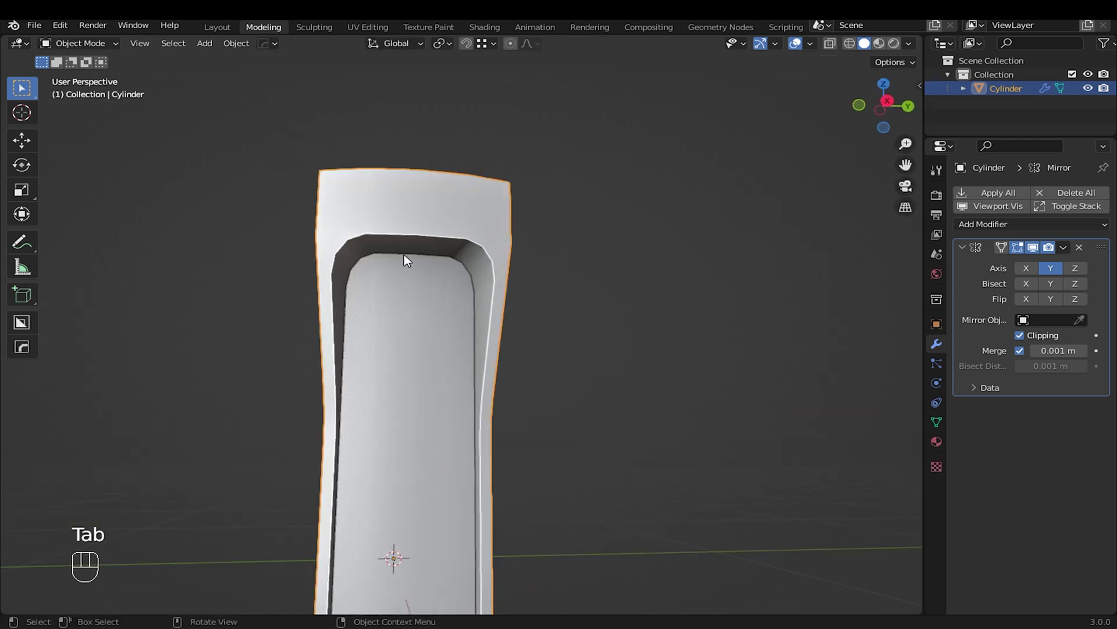
shift+middle_drag(404, 256, 504, 259)
click(988, 226)
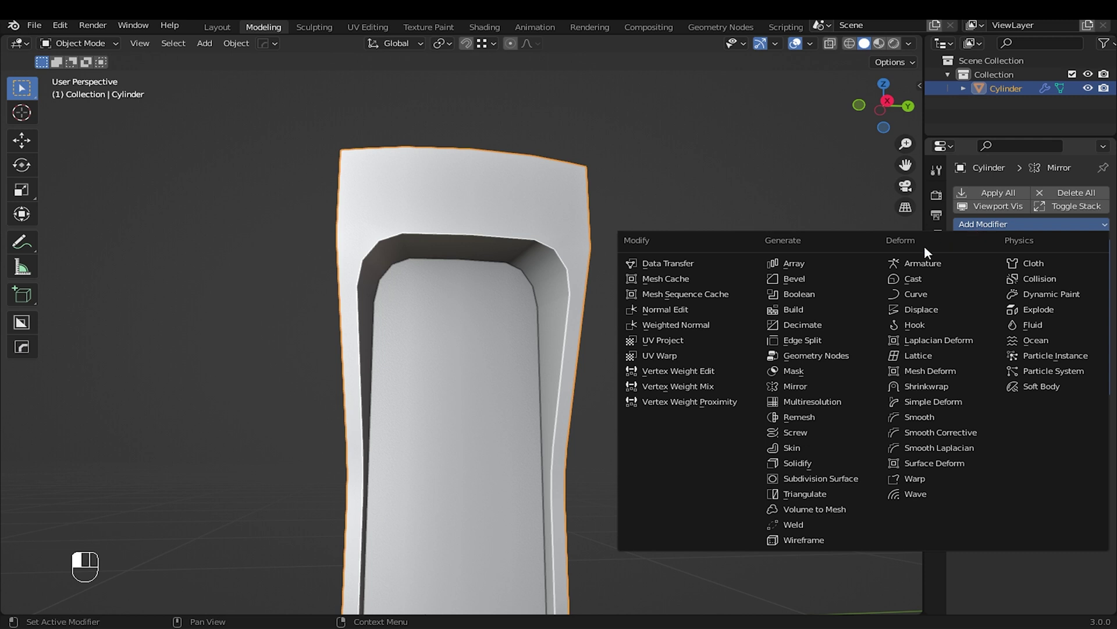
click(817, 478)
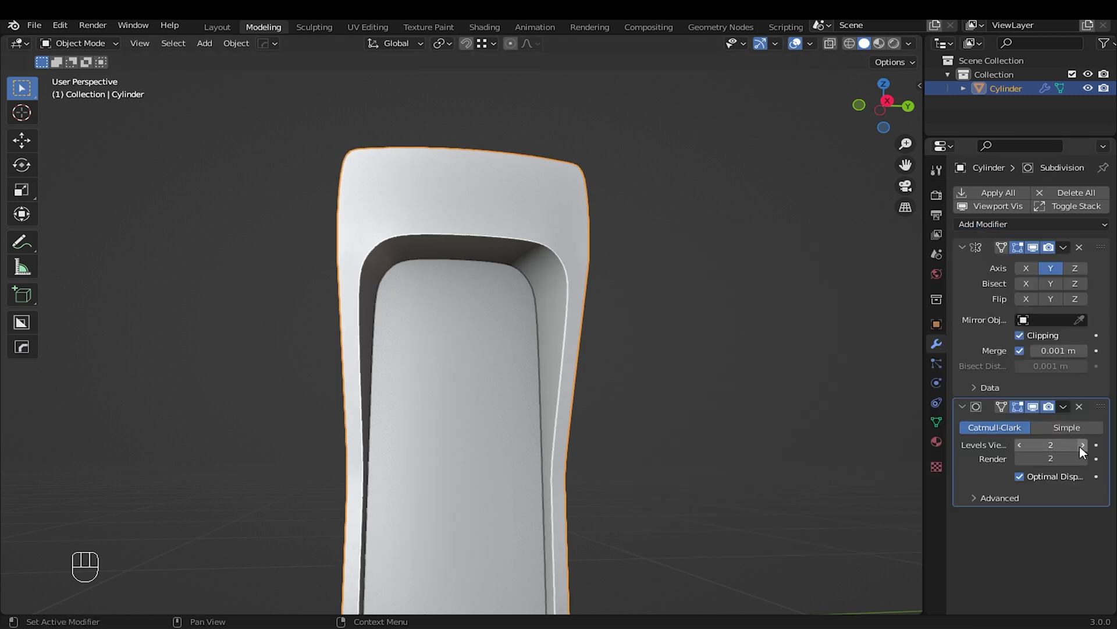
middle_drag(576, 281, 586, 263)
scroll(543, 221, up, 1)
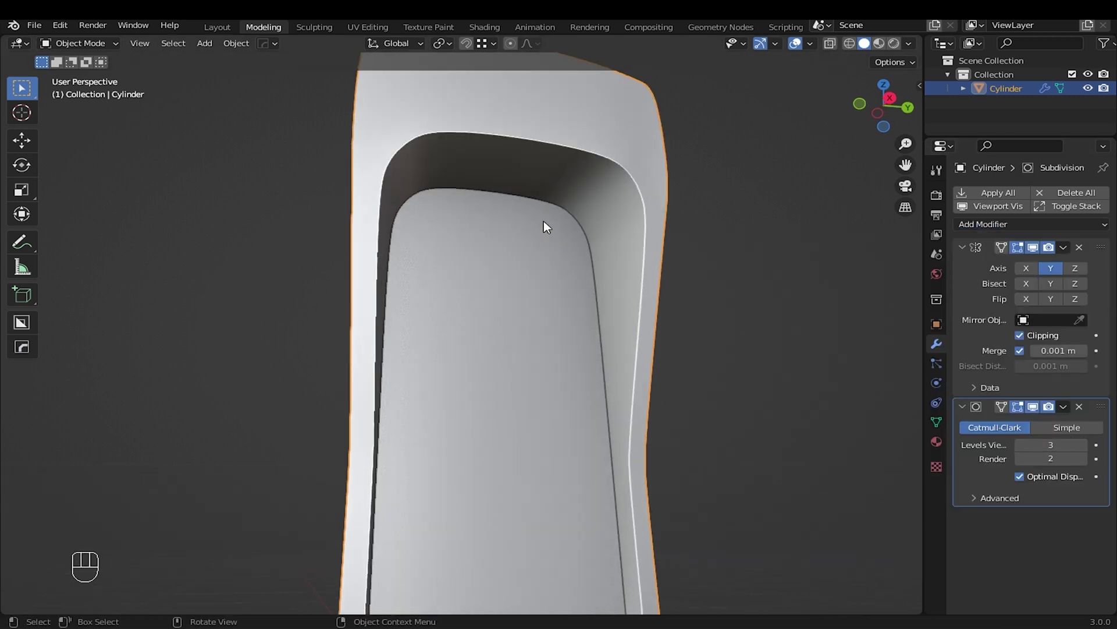
shift+middle_drag(543, 221, 600, 99)
scroll(508, 235, down, 6)
mouse_move(547, 234)
middle_down()
mouse_move(588, 242)
mouse_move(574, 332)
mouse_move(563, 219)
middle_up()
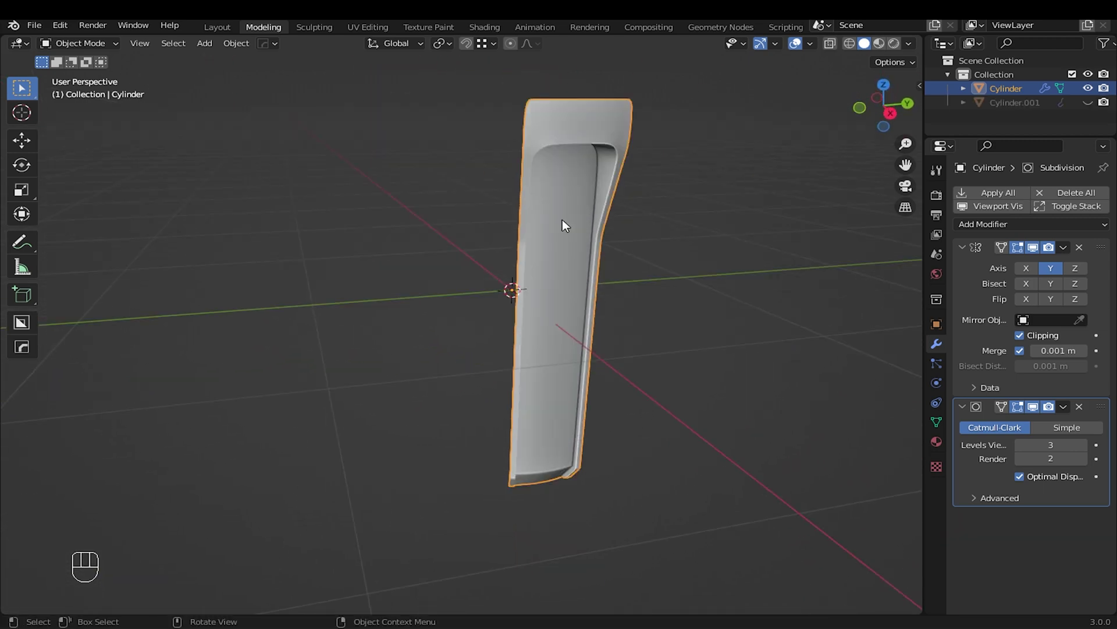
Apply the rib's Mirror modifier and turn off the Subdivision modifier's viewport display
click(1062, 247)
click(1015, 260)
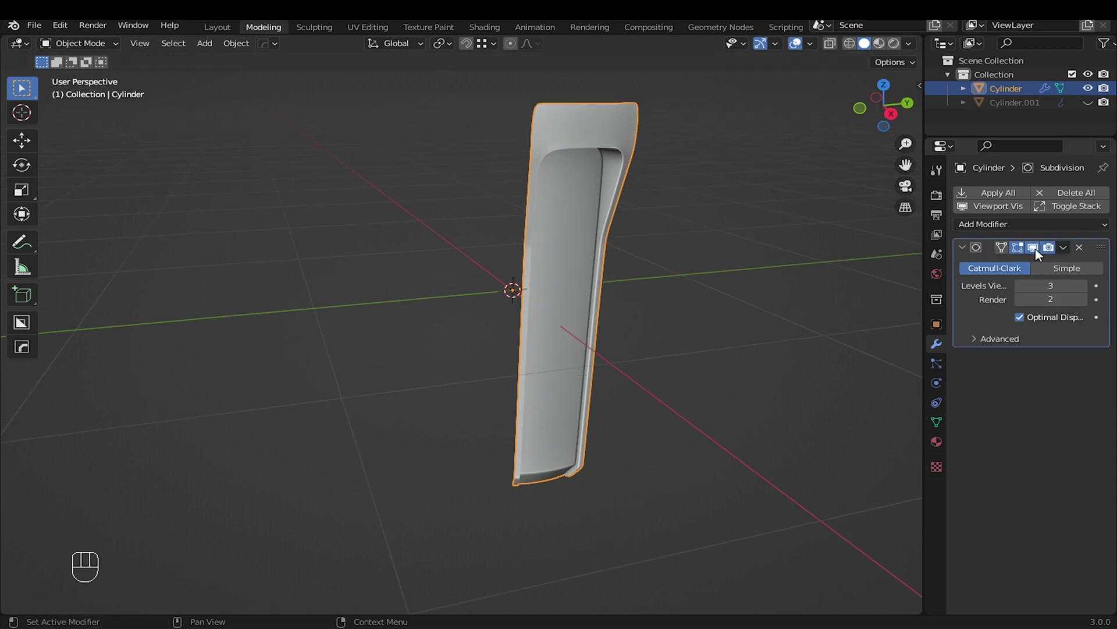
middle_drag(629, 200, 531, 242)
Add a plain axes empty at the world origin
key(shift+a)
click(606, 354)
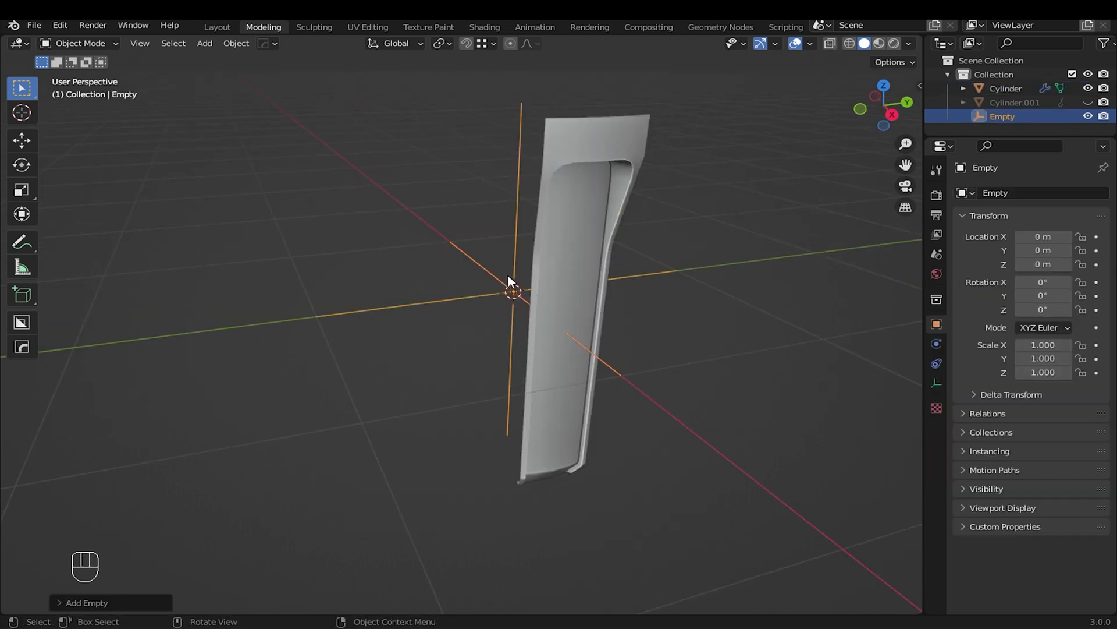
middle_drag(606, 354, 531, 267)
Add an Array modifier to the rib with count 10, relative offset off and object offset using Empty
click(595, 271)
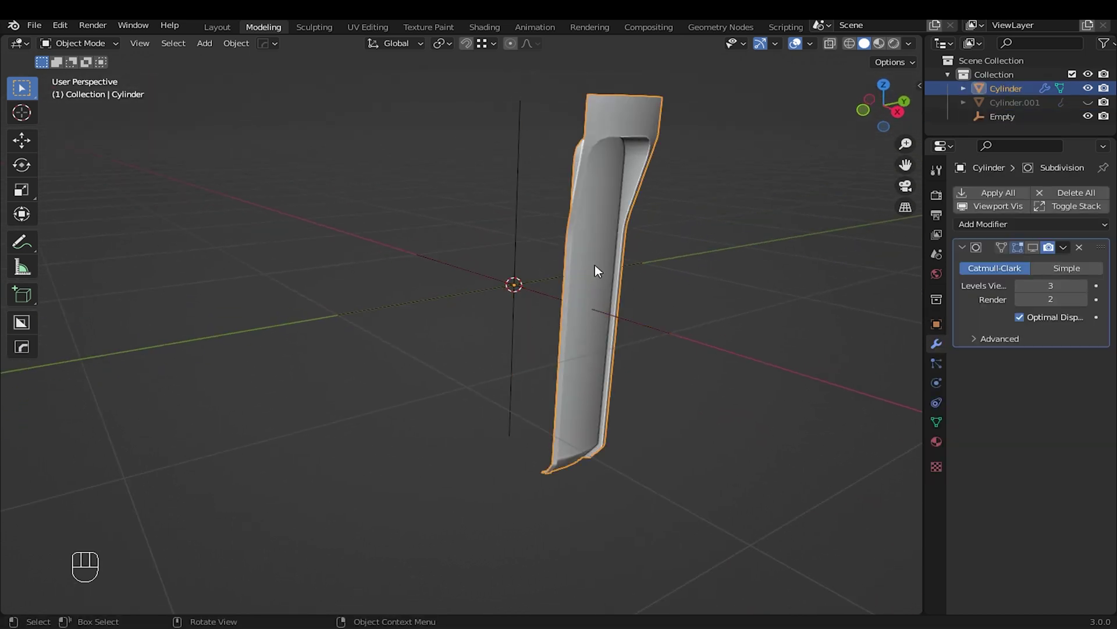
click(971, 228)
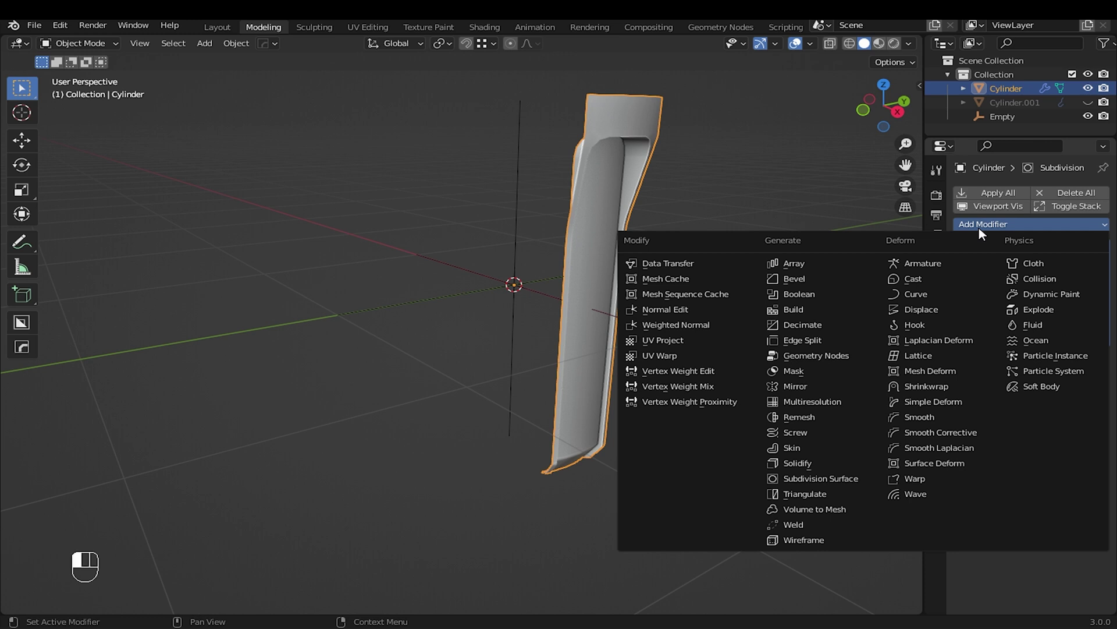
click(820, 262)
click(984, 417)
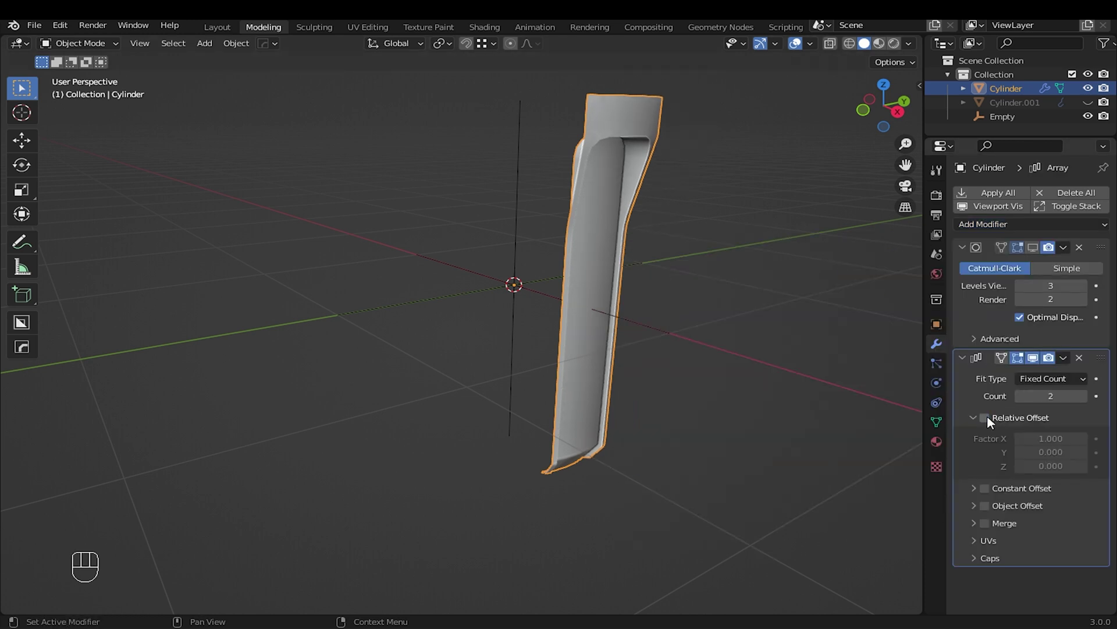
click(1052, 396)
click(978, 505)
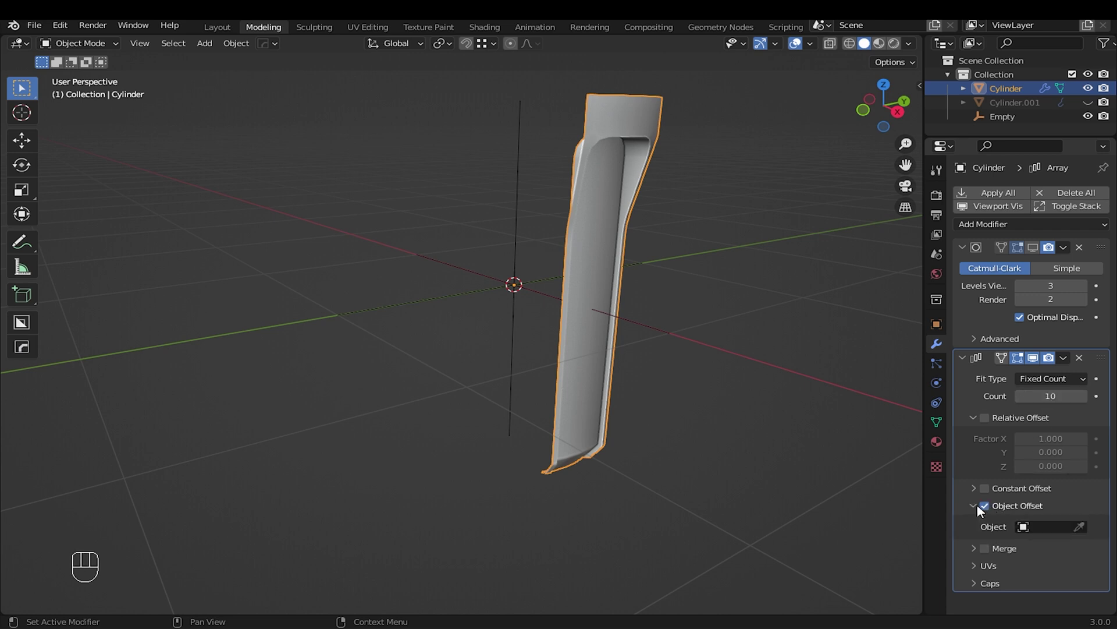
click(1047, 525)
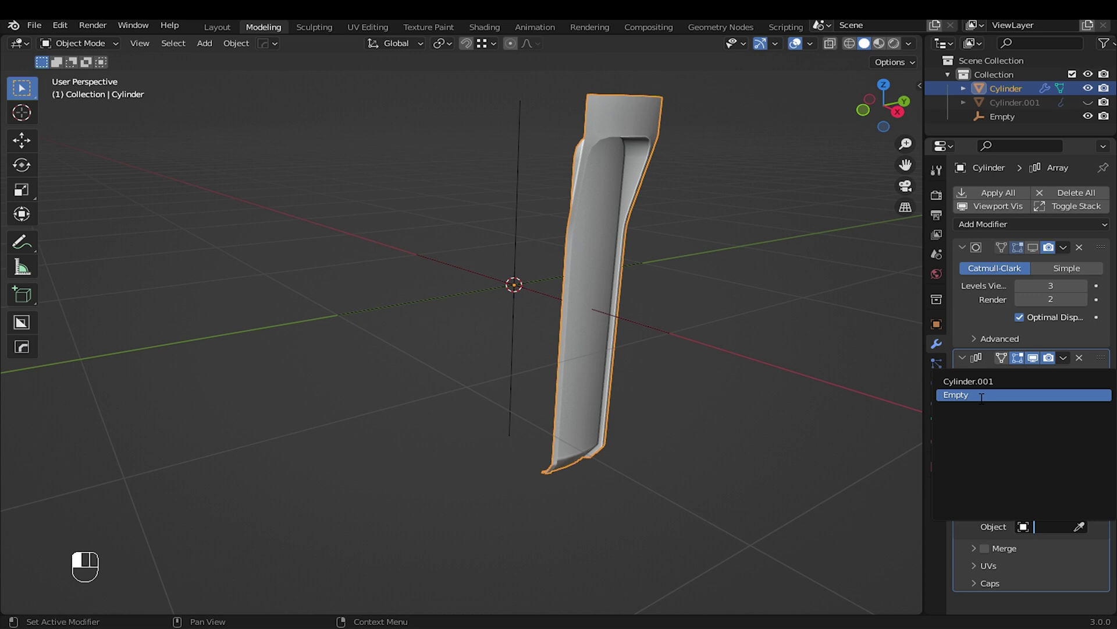
key(Return)
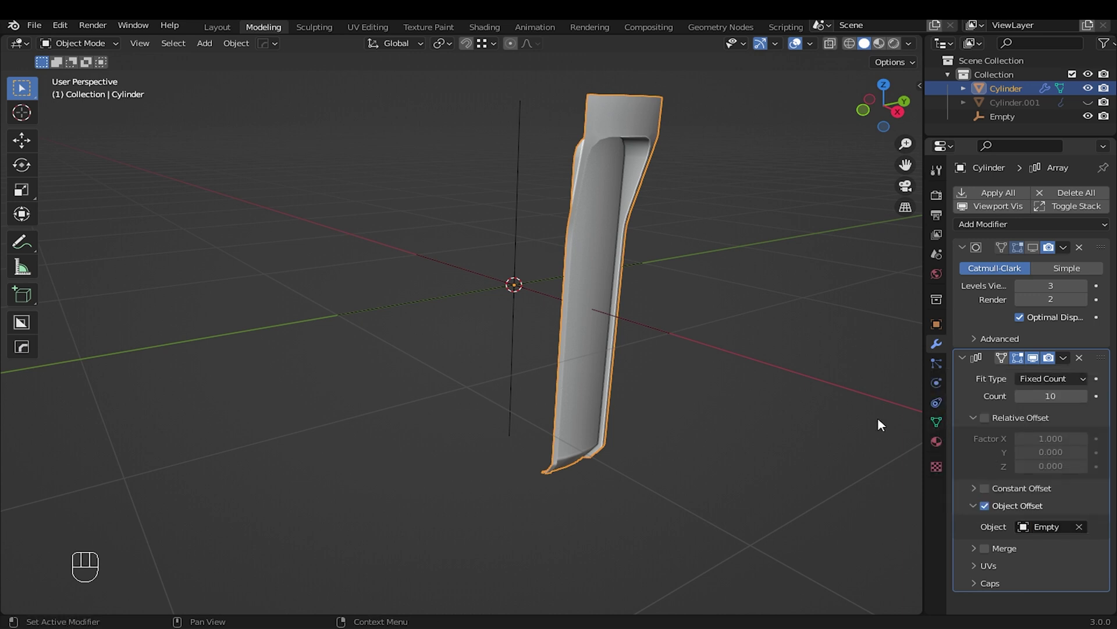
Rotate the empty about 36° around the global Z axis so the arrayed ribs form a closed ring
middle_drag(712, 357, 717, 373)
click(517, 267)
shift+middle_drag(547, 284, 519, 357)
key(r)
key(z)
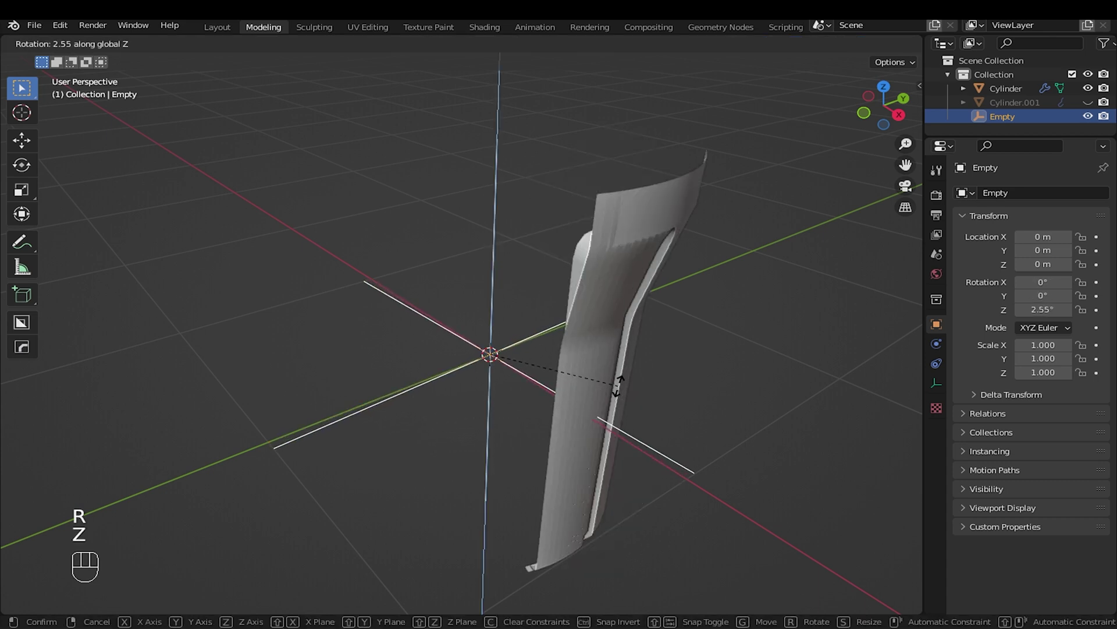
key(shift)
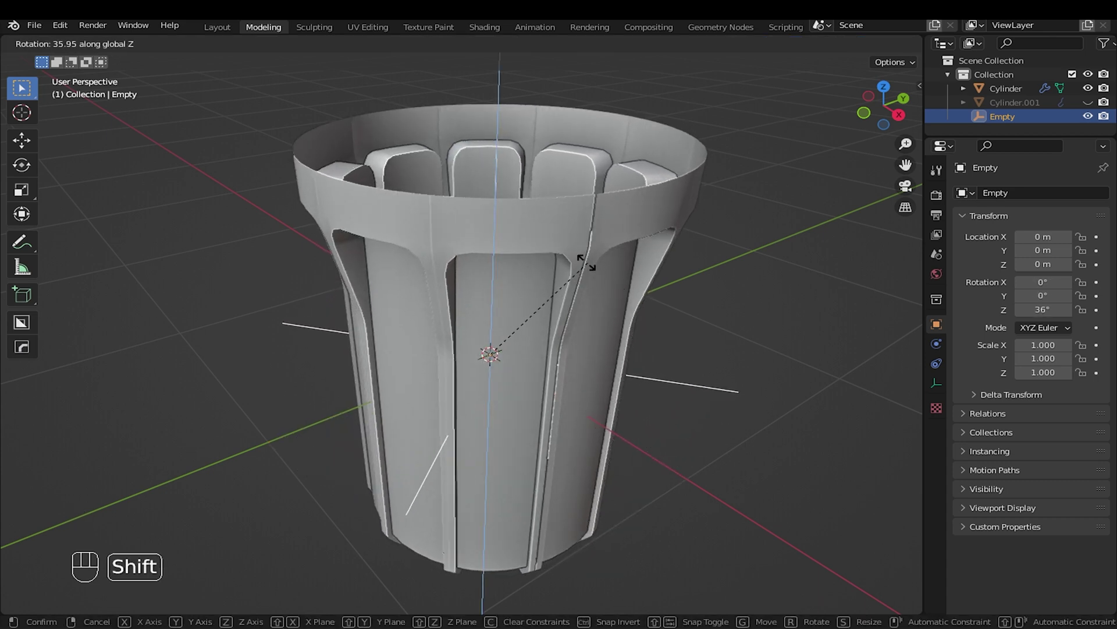
click(586, 263)
middle_drag(582, 267, 862, 374)
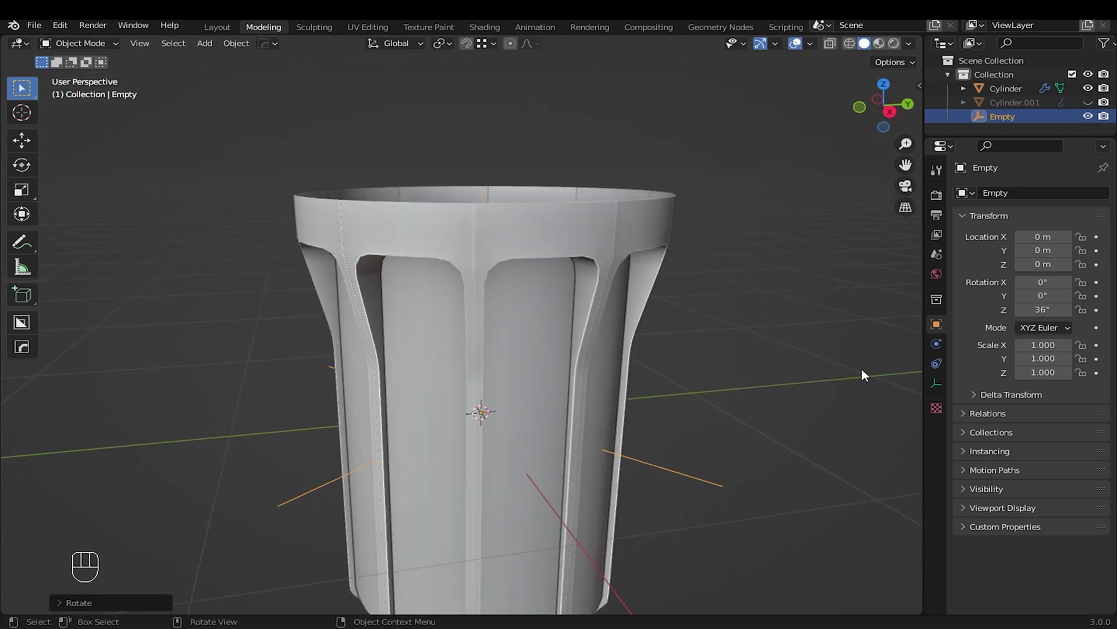
Enable Merge on the ribbed cylinder's Array modifier
click(640, 323)
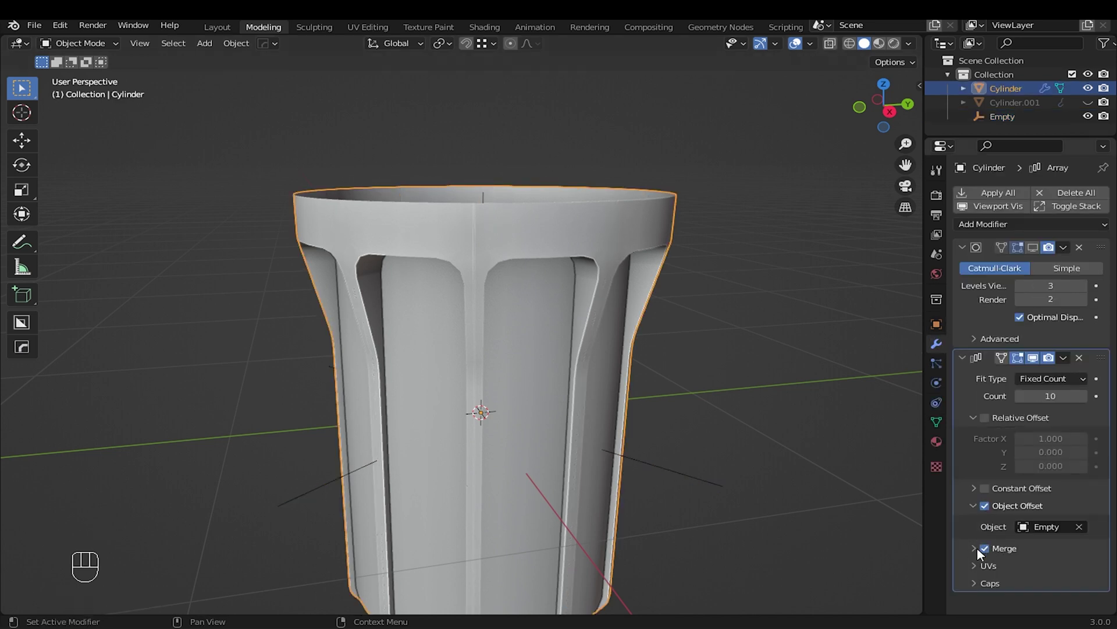
middle_drag(492, 316, 515, 345)
scroll(570, 384, up, 1)
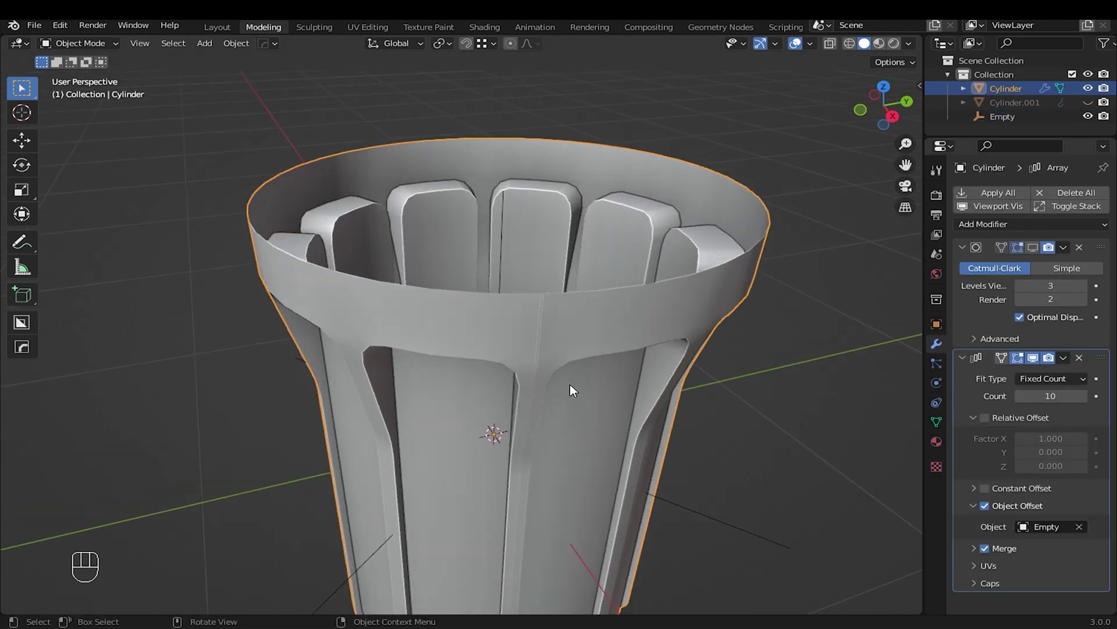
Fine-tune the empty's rotation by about -0.03° around global Z to tighten the collar seam between ribs
click(674, 502)
shift+middle_drag(577, 422, 557, 393)
scroll(559, 399, up, 2)
key(r)
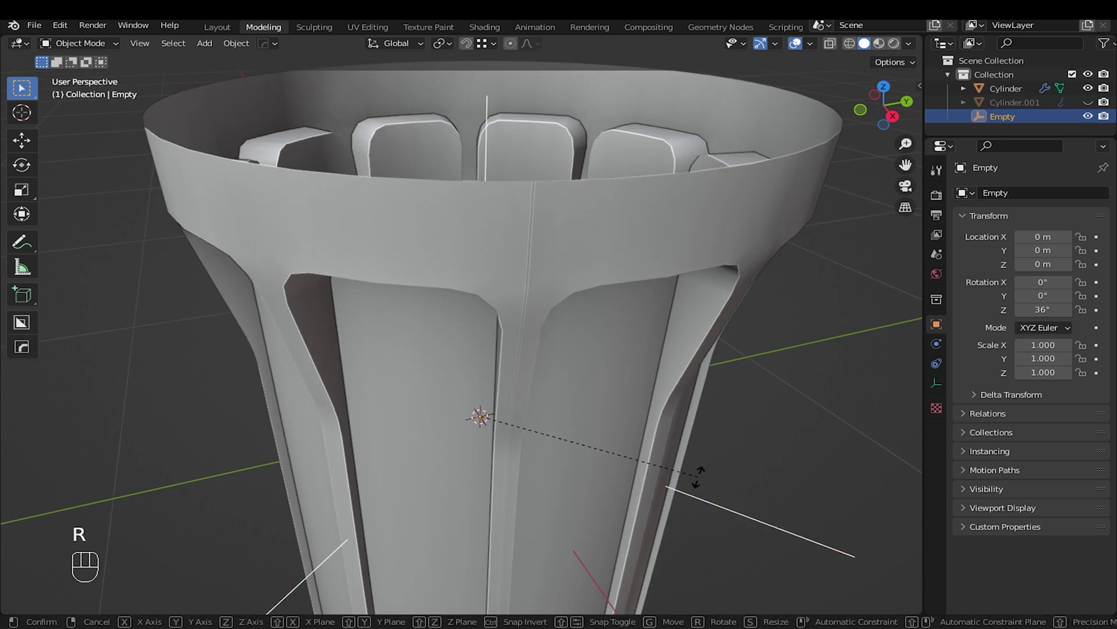
key(z)
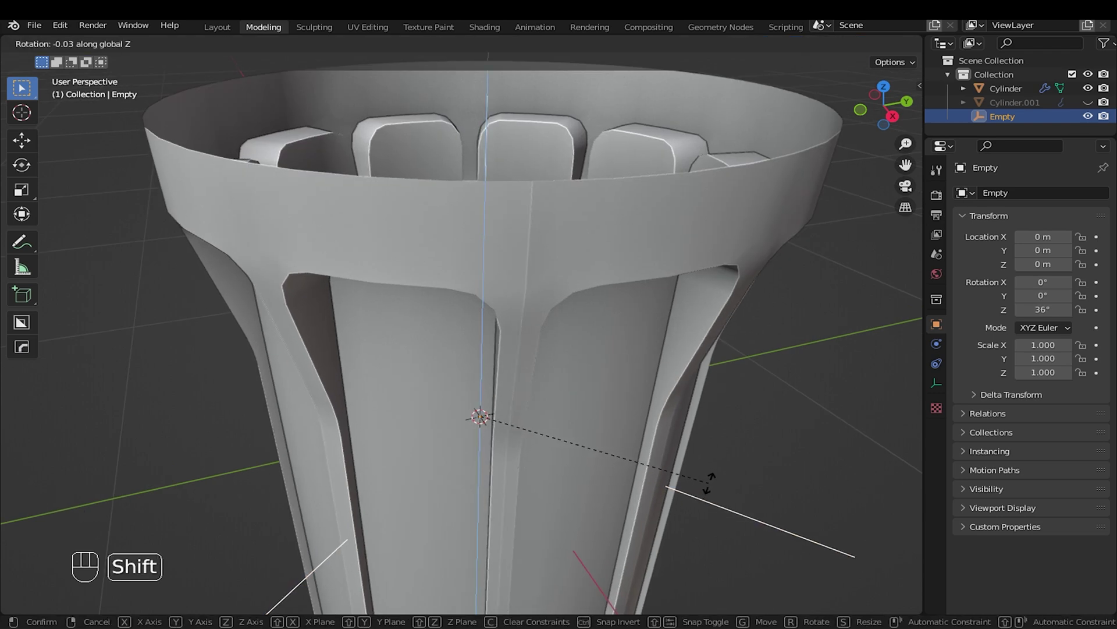
click(710, 483)
Refine the empty's Z rotation at the collar seam with the help of wireframe display, returning to solid display
key(shift+z)
scroll(605, 355, up, 2)
shift+middle_drag(606, 355, 564, 454)
key(r)
key(z)
click(633, 305)
key(shift+z)
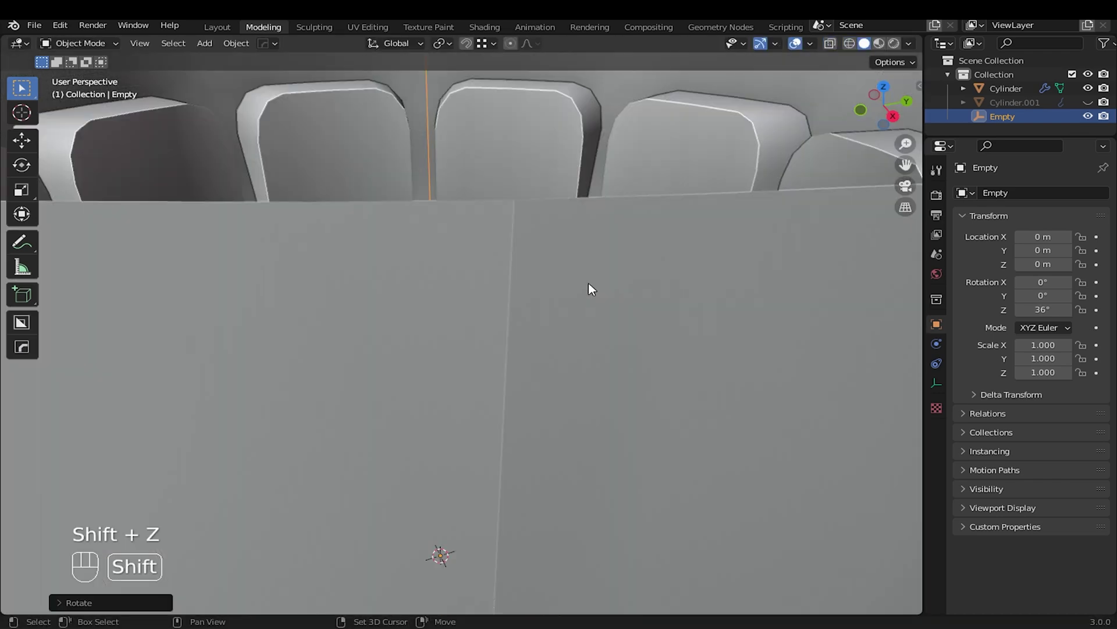
scroll(588, 283, down, 6)
Apply the Array modifier on the ribbed cylinder and add a Weld modifier
click(441, 280)
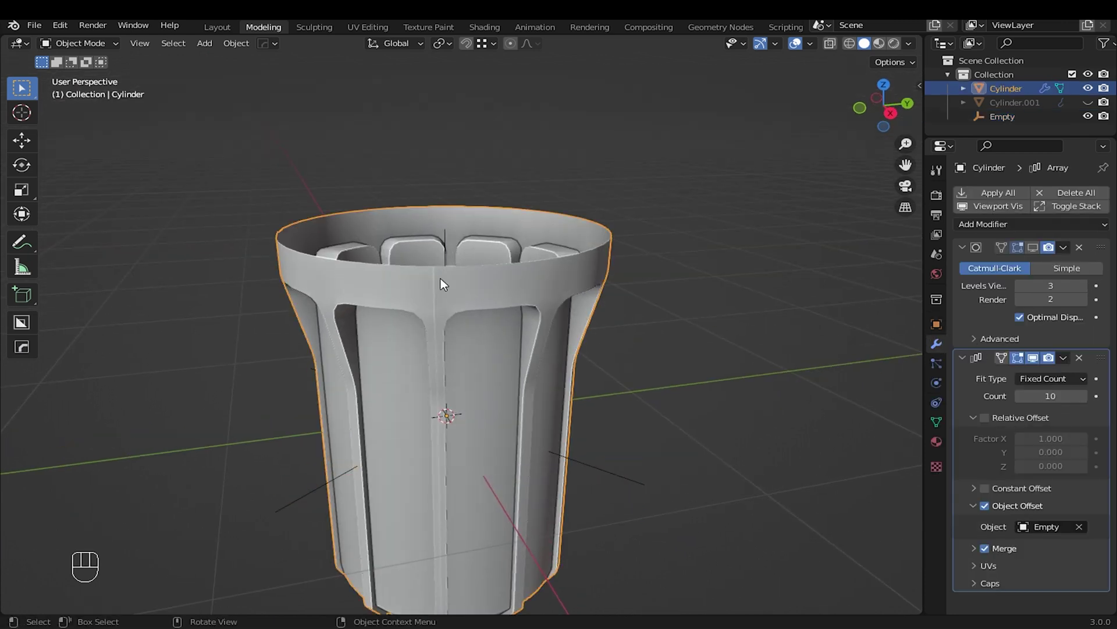
click(1063, 358)
click(1018, 372)
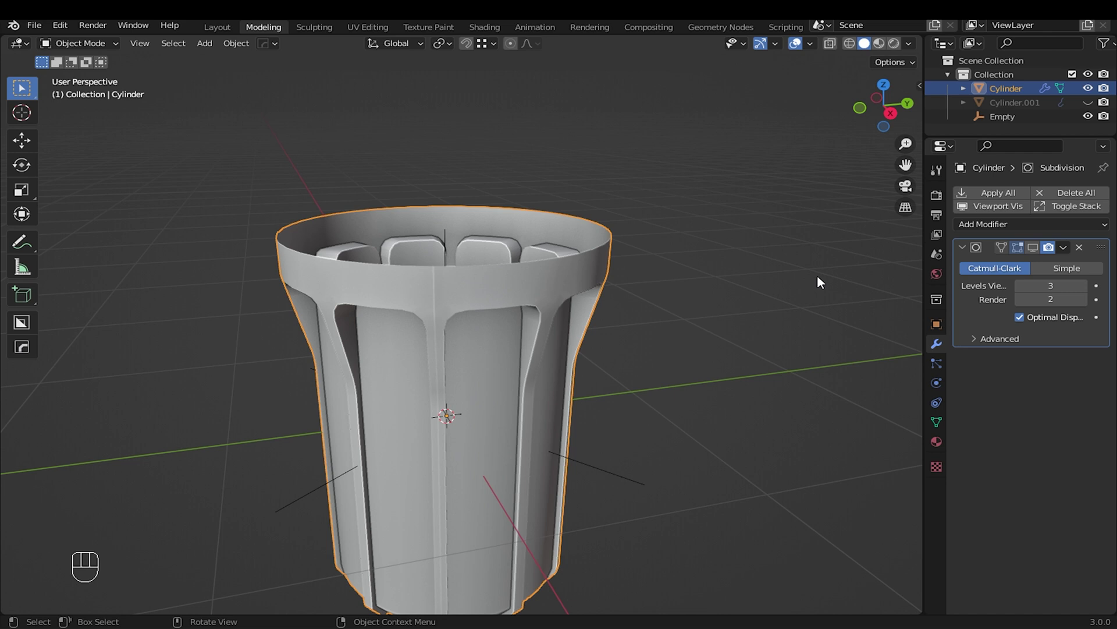
click(1004, 225)
click(793, 524)
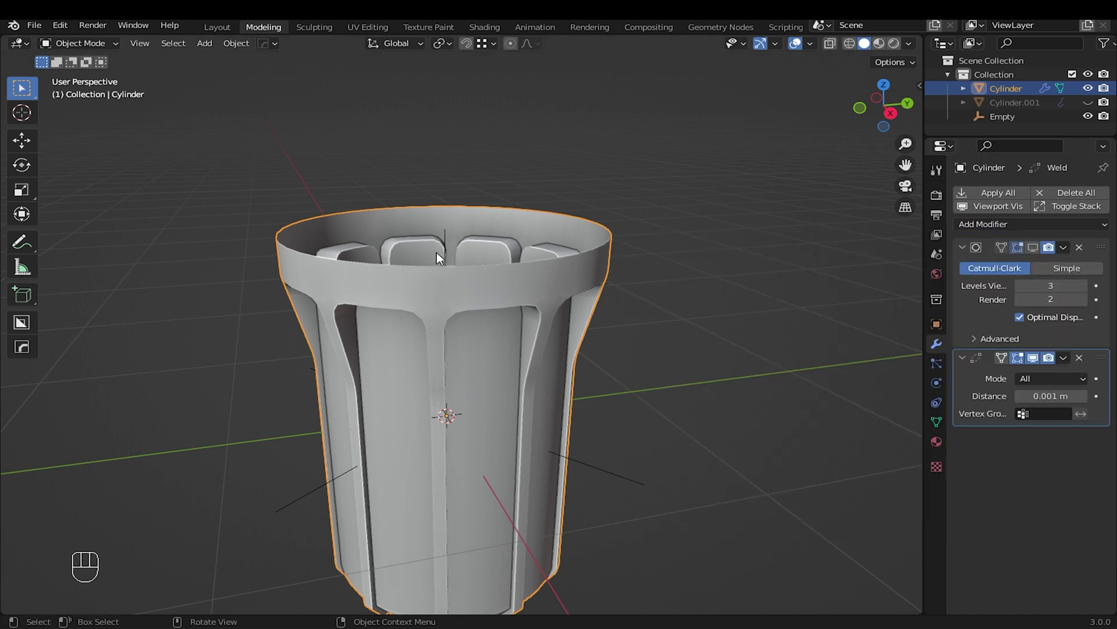
Apply the Weld modifier and lower the open edge loop at the collar's upper rim along Z
click(1064, 357)
click(1012, 368)
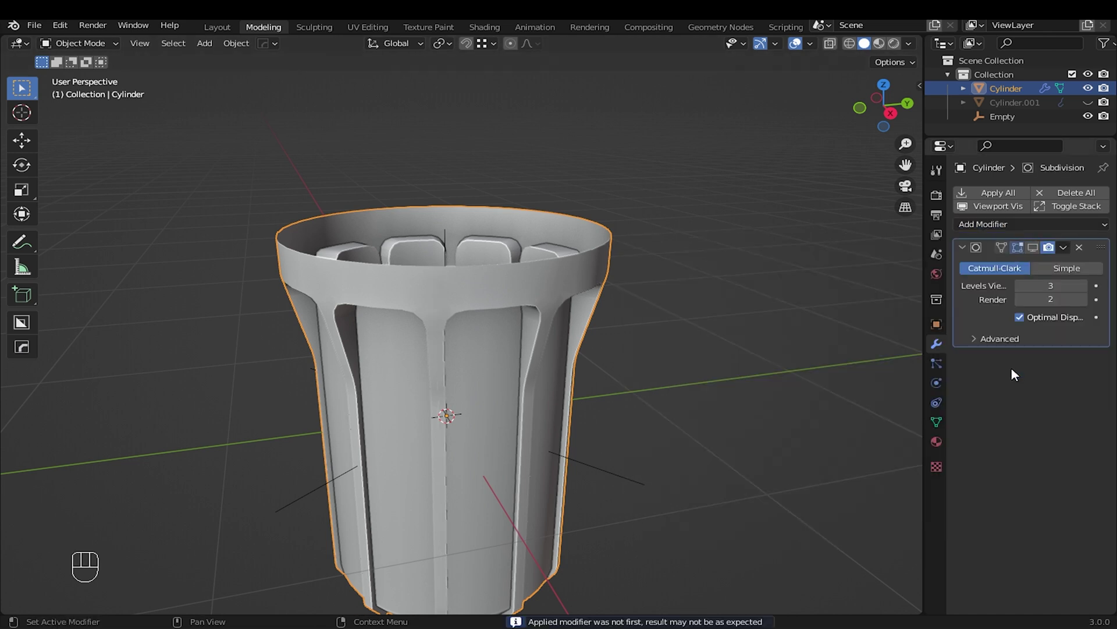
middle_drag(570, 349, 519, 403)
key(Tab)
scroll(501, 269, up, 2)
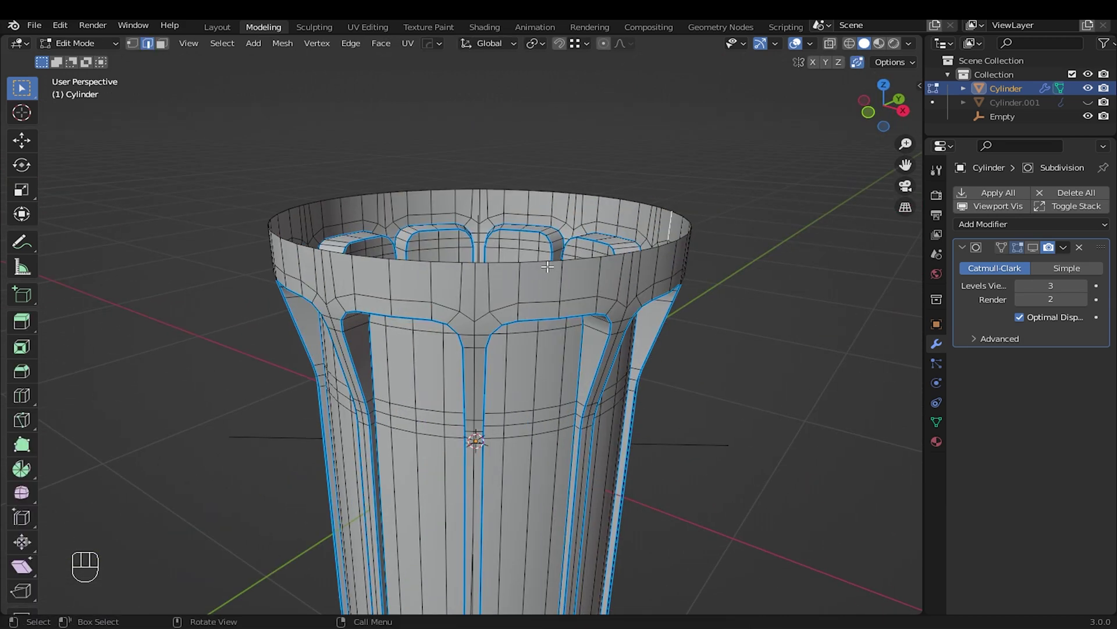
alt+shift+click(547, 266)
key(KP_3)
shift+middle_drag(547, 266, 586, 335)
key(g)
key(z)
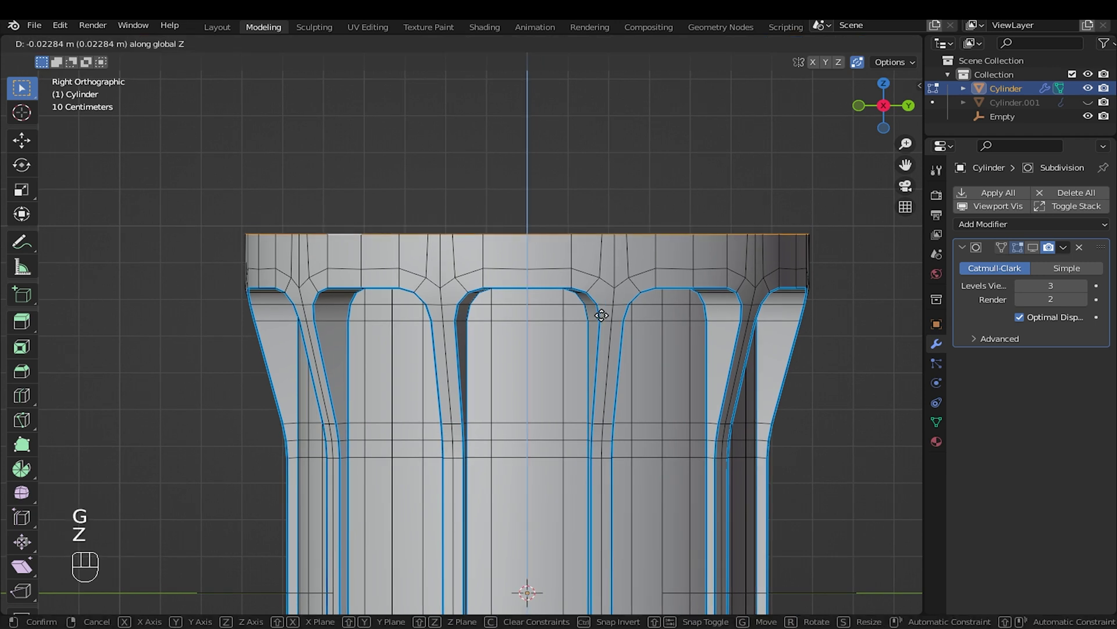
click(574, 279)
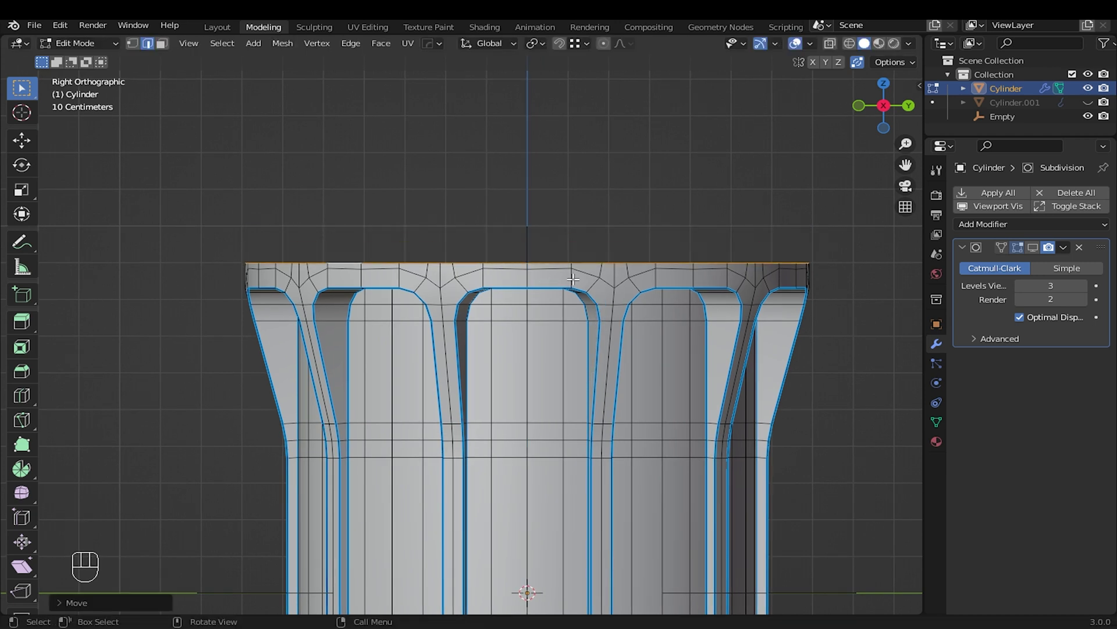
Extrude the collar's upper edge loop about 0.03 m up along Z and round it with LoopTools Circle
key(e)
key(z)
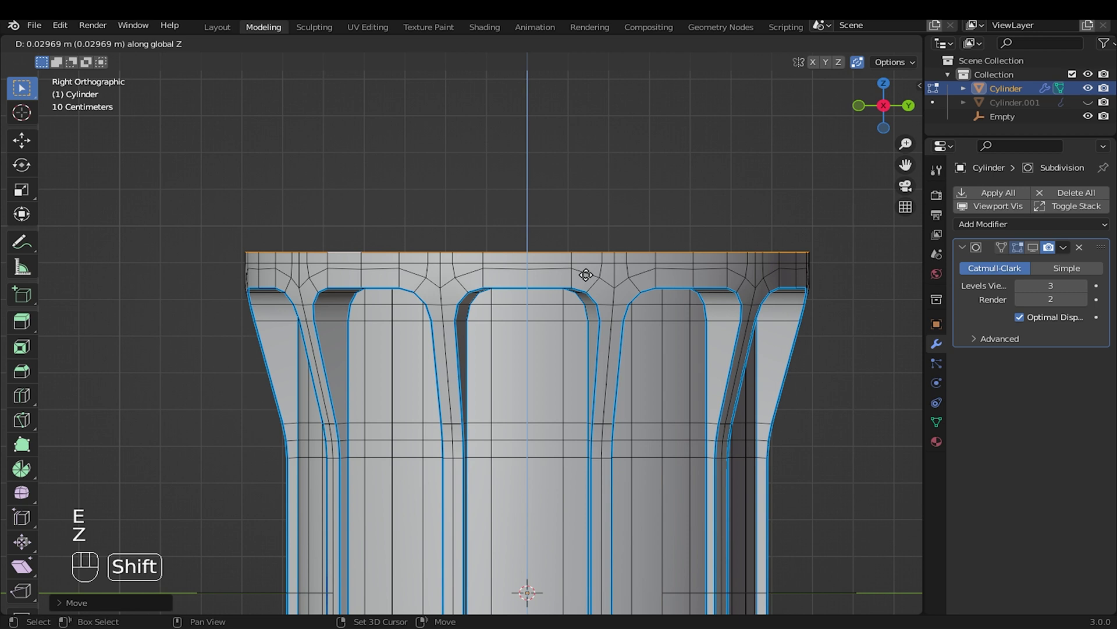
click(584, 283)
right_click(560, 216)
mouse_move(562, 167)
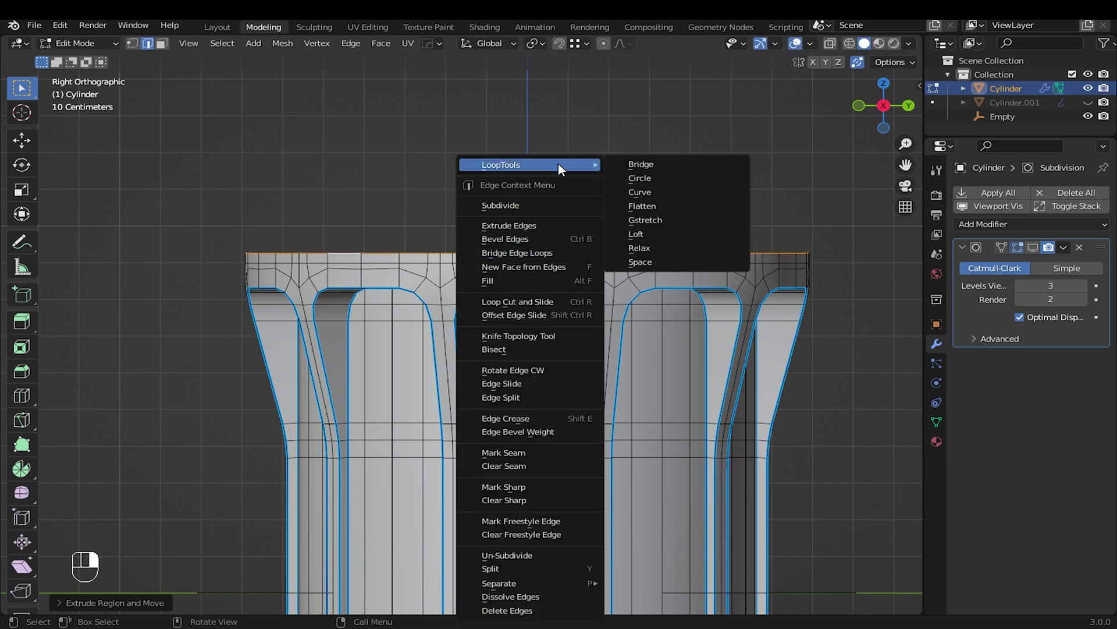
click(640, 179)
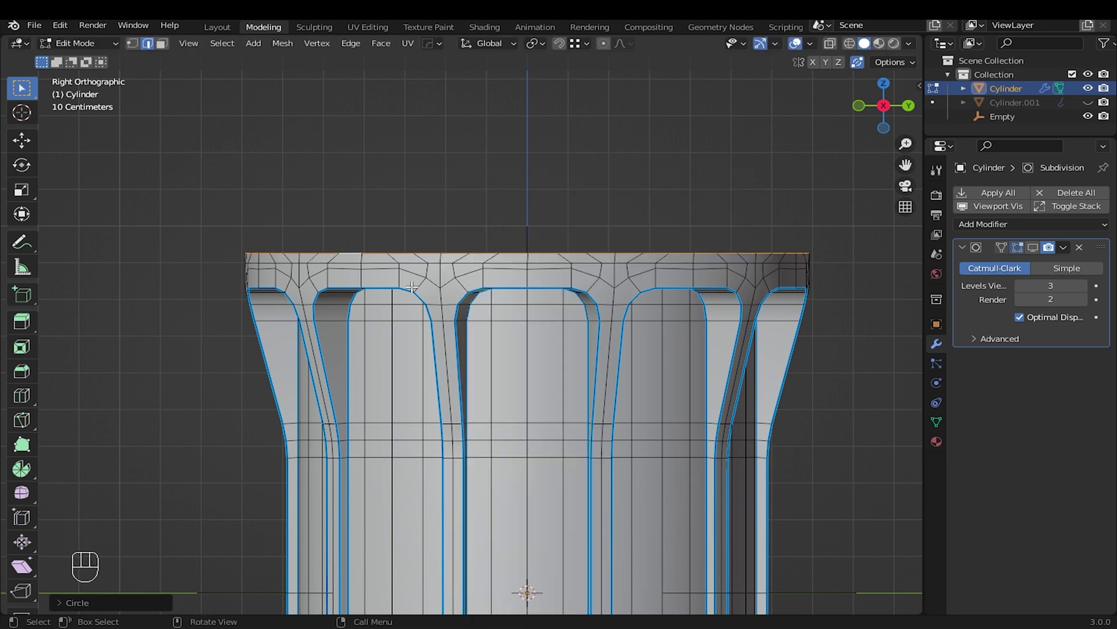
click(144, 602)
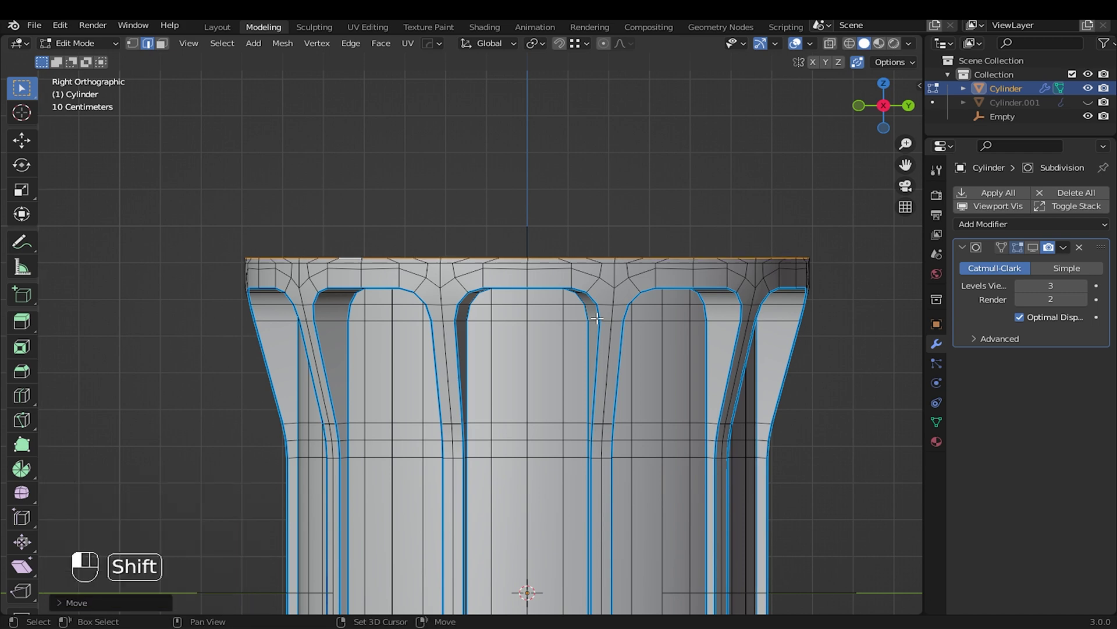
Extrude the collar's upper edge loop in place and scale it inward to about 0.98, forming a narrow ledge
middle_drag(786, 302, 844, 342)
shift+middle_drag(844, 341, 896, 392)
scroll(896, 392, up, 1)
key(e)
right_click(891, 380)
key(s)
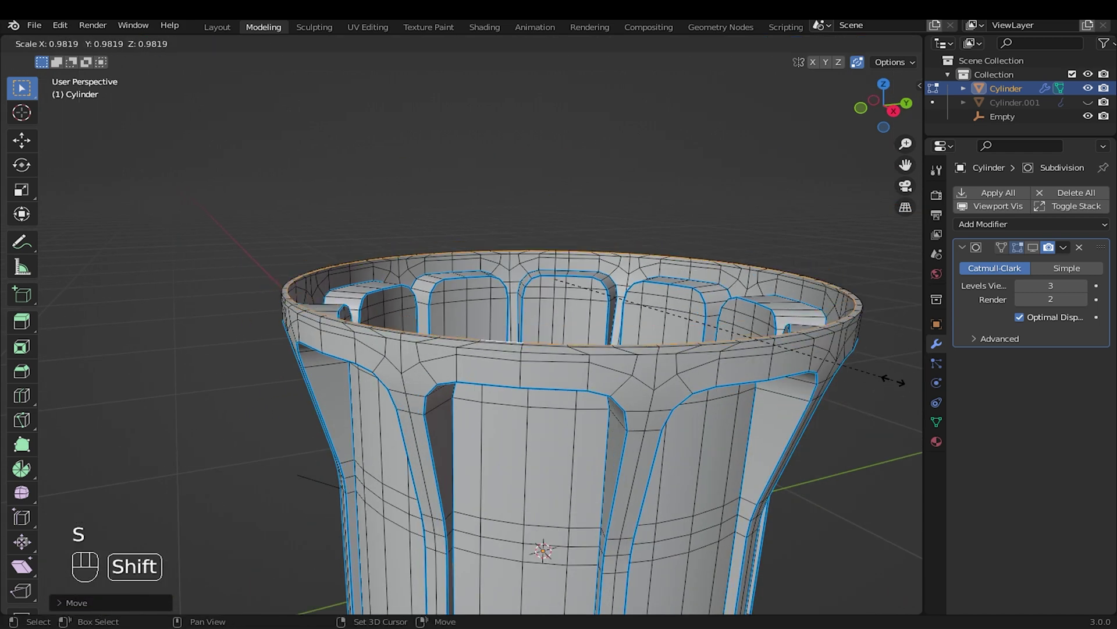
click(887, 379)
Extrude the ledge's inner loop up along Z into a raised wall, and extrude it inward for a flat rim
key(e)
key(z)
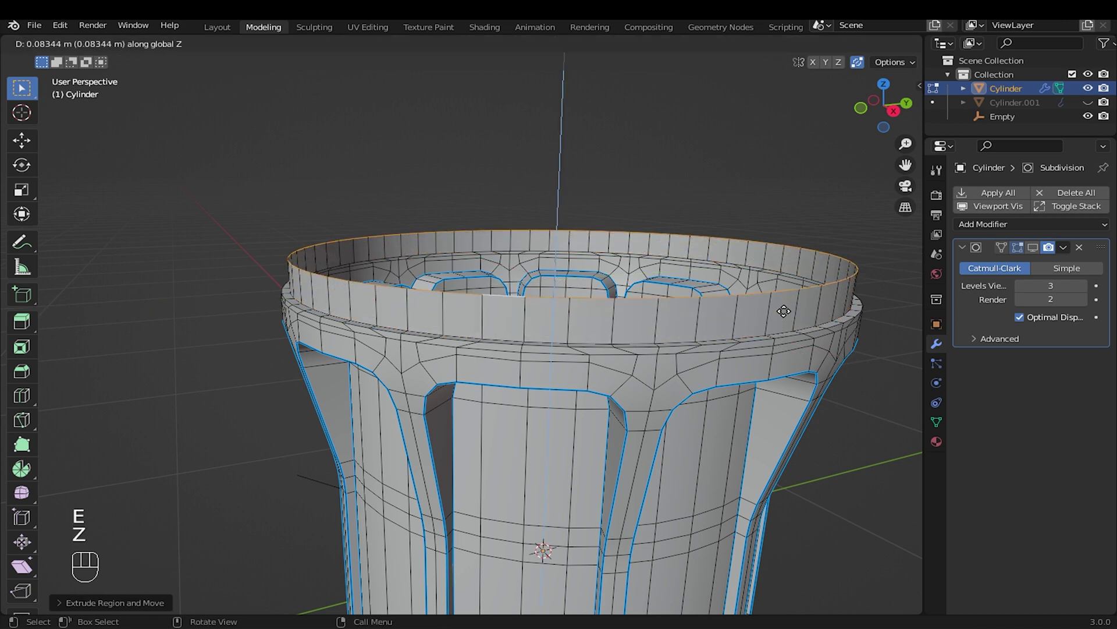
click(822, 339)
key(e)
key(s)
click(728, 378)
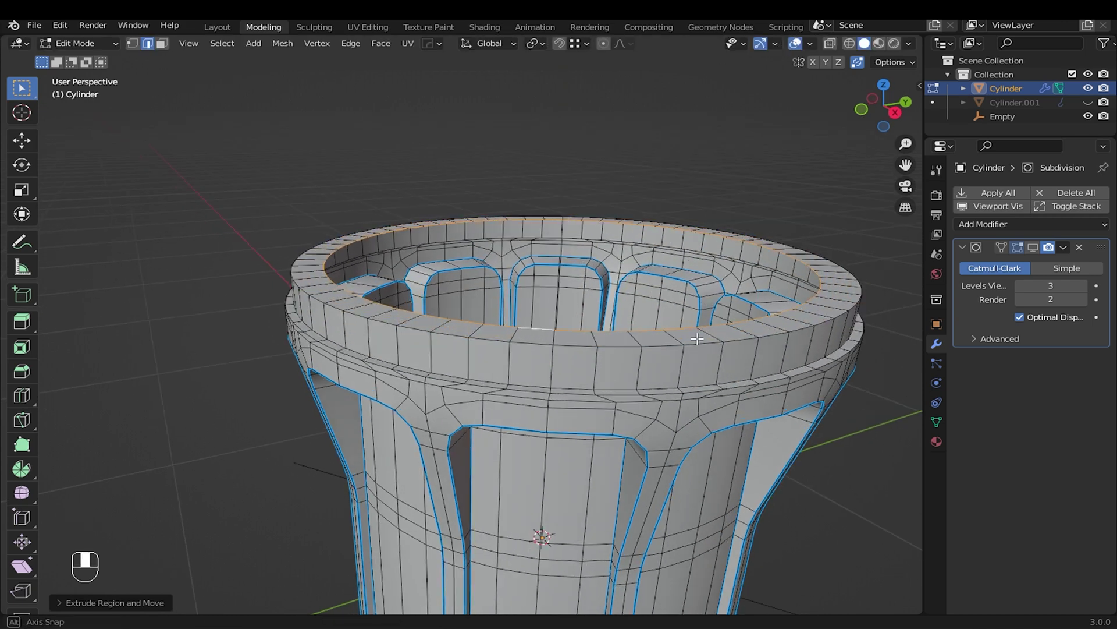
Edge-slide the open edge loop at the bottom of the base and round it with LoopTools Circle
scroll(651, 410, down, 3)
middle_drag(652, 409, 561, 373)
alt+shift+click(525, 382)
key(g)
key(g)
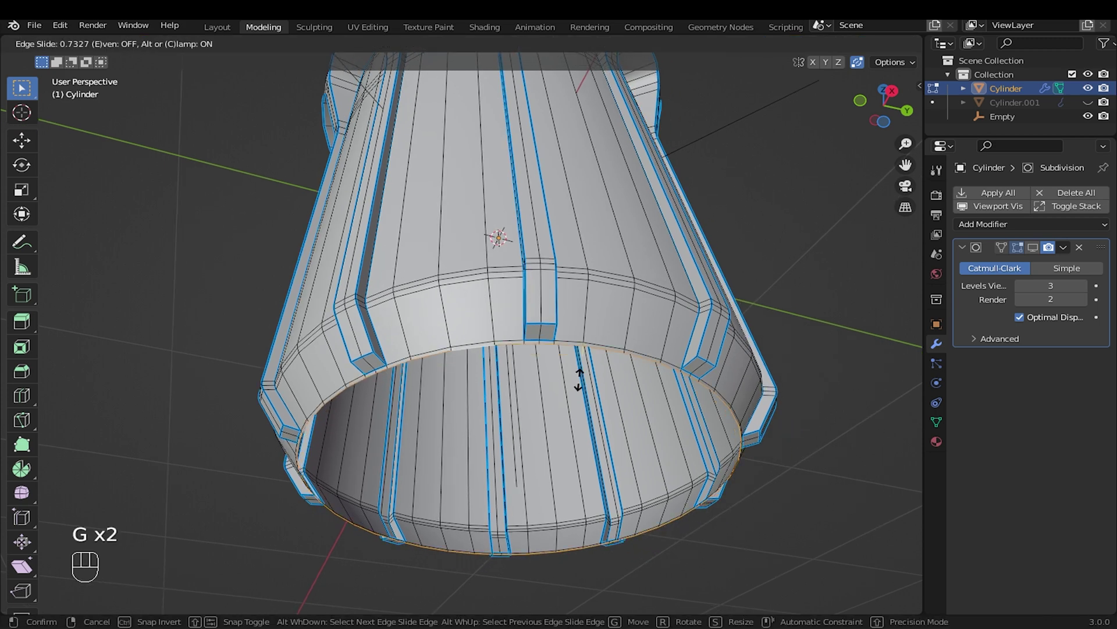
click(569, 375)
right_click(508, 183)
mouse_move(524, 165)
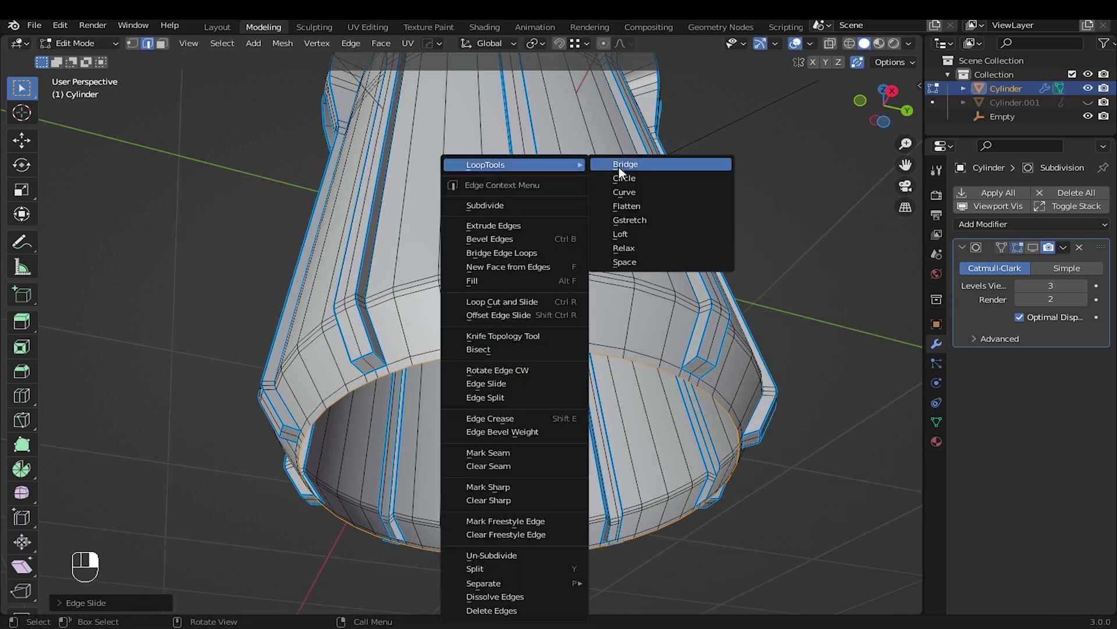
click(624, 177)
Extrude the base's open edge loop inward twice, scaling only in X and Y, to form a bottom rim
middle_drag(623, 310, 600, 289)
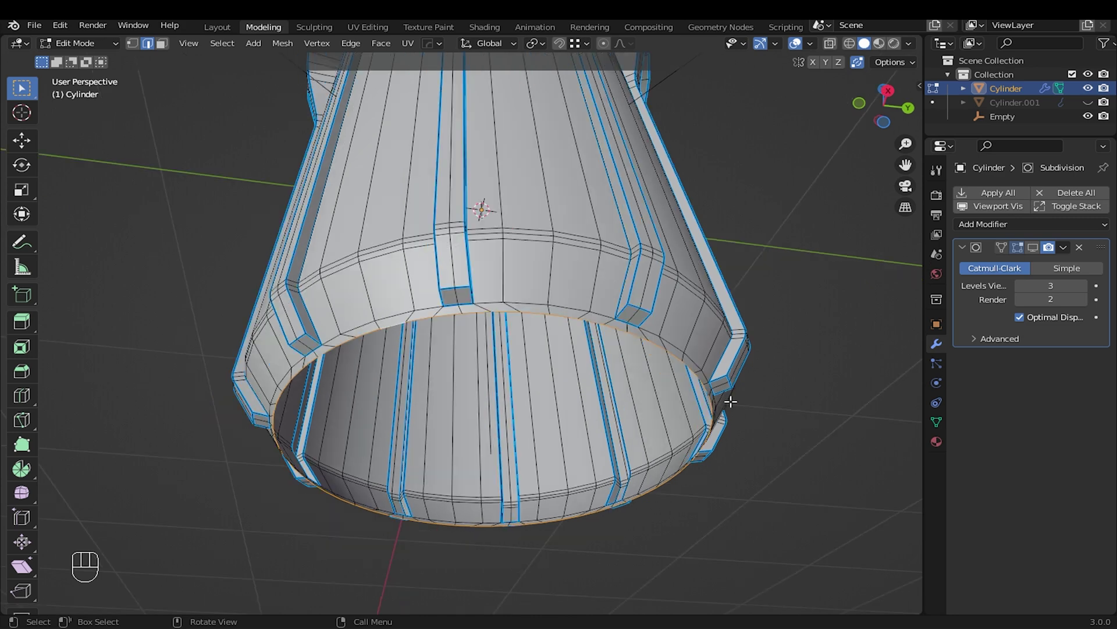
key(e)
key(s)
key(shift+z)
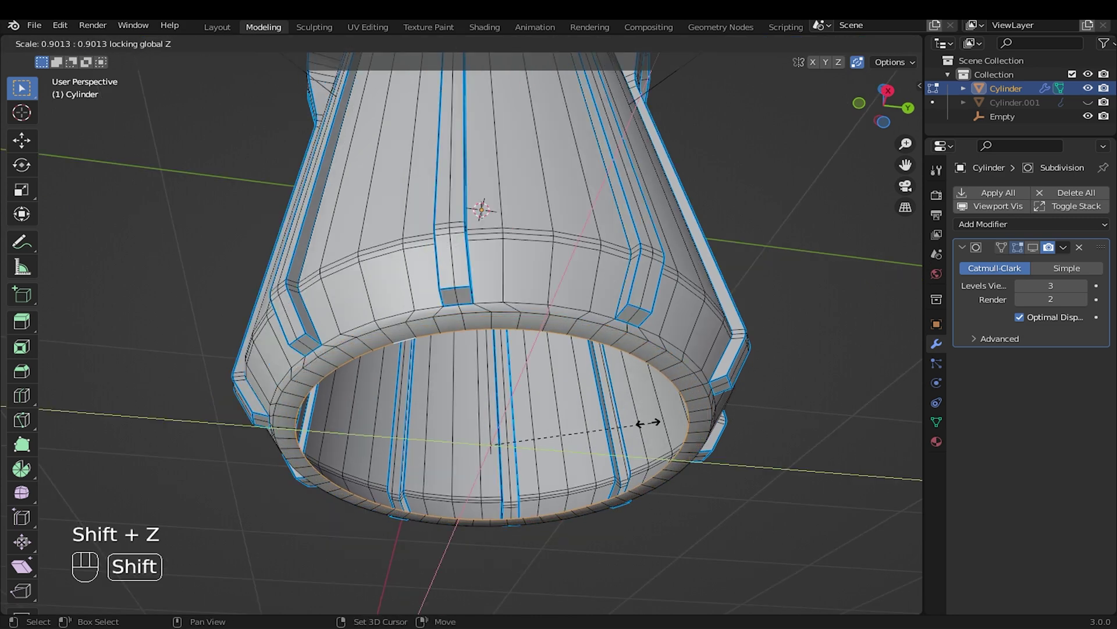
click(257, 516)
key(e)
key(s)
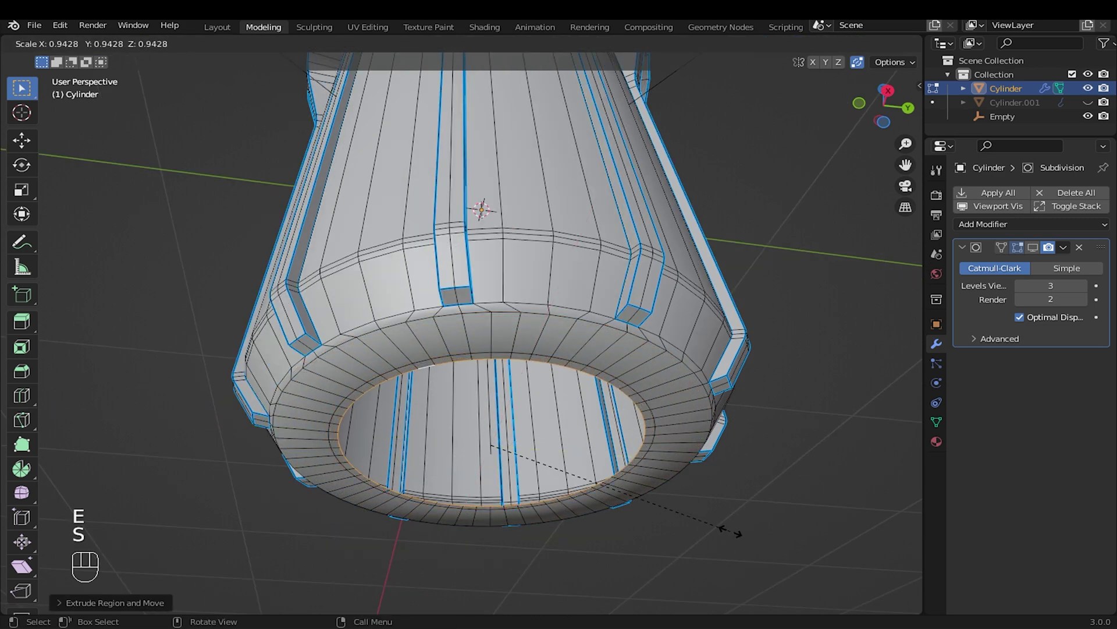
key(shift+z)
click(620, 502)
Move the bottom rim's inner loop along Z into the base and extrude it inward again in X and Y
key(g)
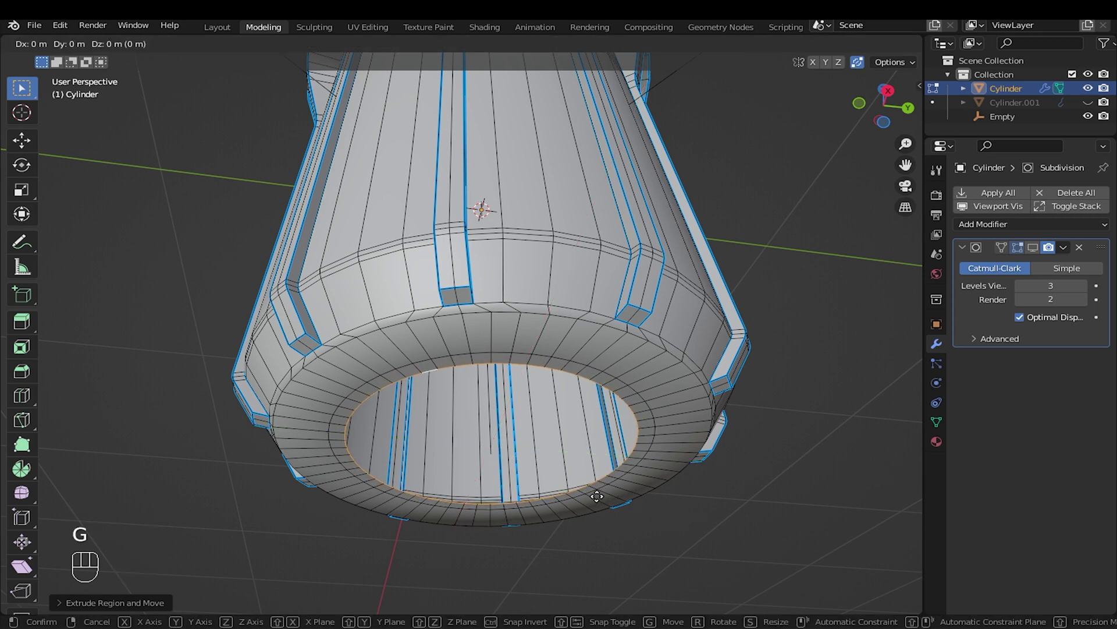
key(z)
click(612, 467)
middle_drag(612, 467, 622, 435)
key(e)
key(s)
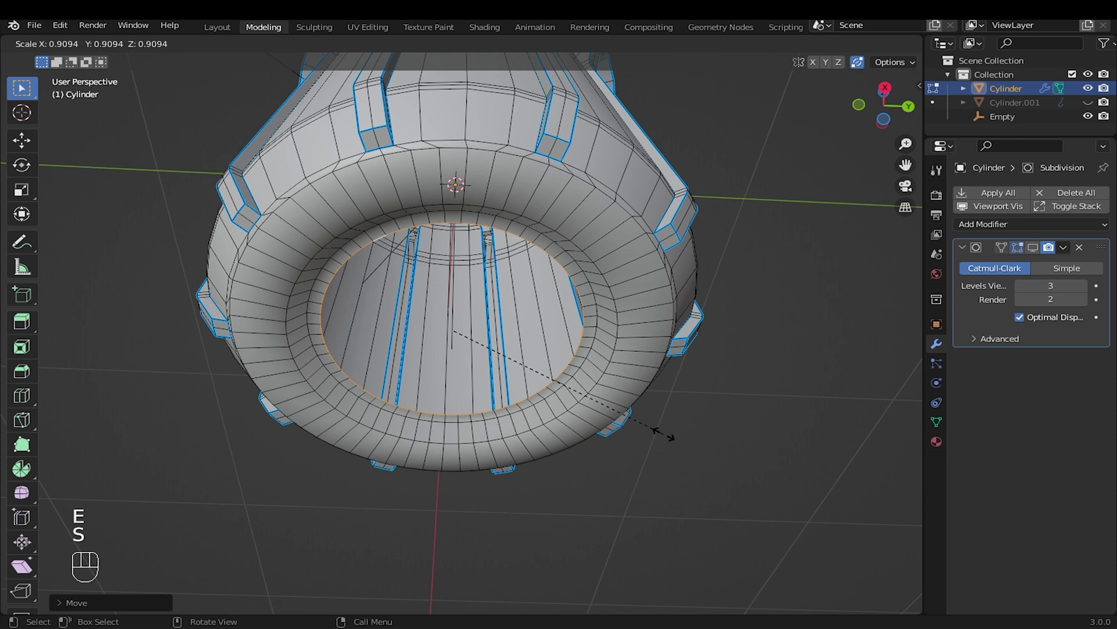
key(shift+z)
click(462, 349)
Close the base opening with Grid Fill, using a span of 12 and Simple Blending
middle_drag(463, 349, 549, 278)
key(ctrl+f)
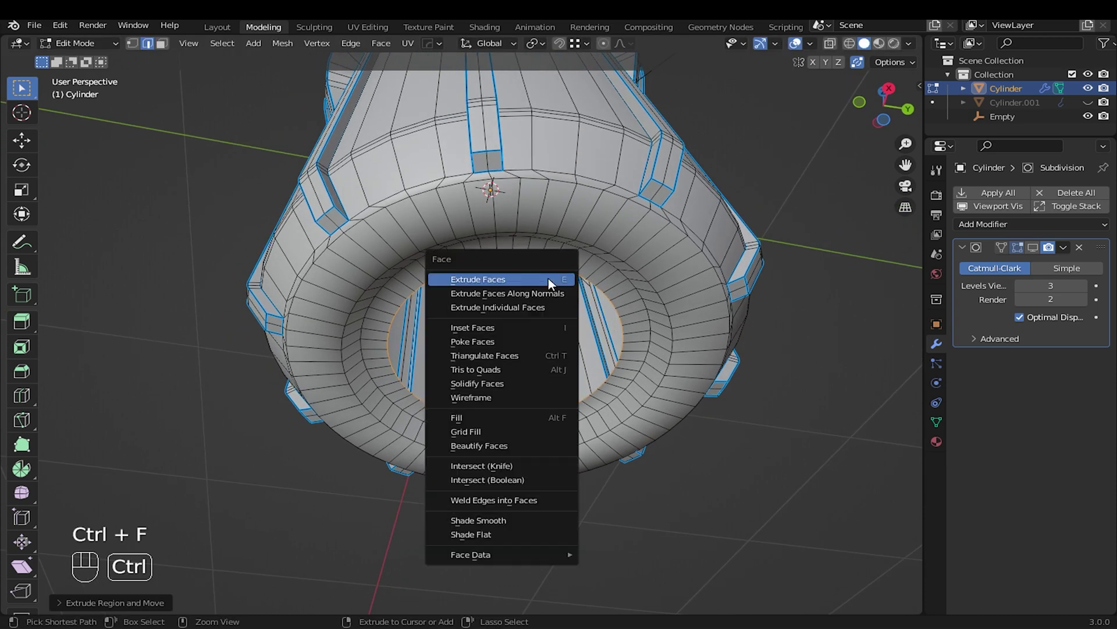
click(483, 431)
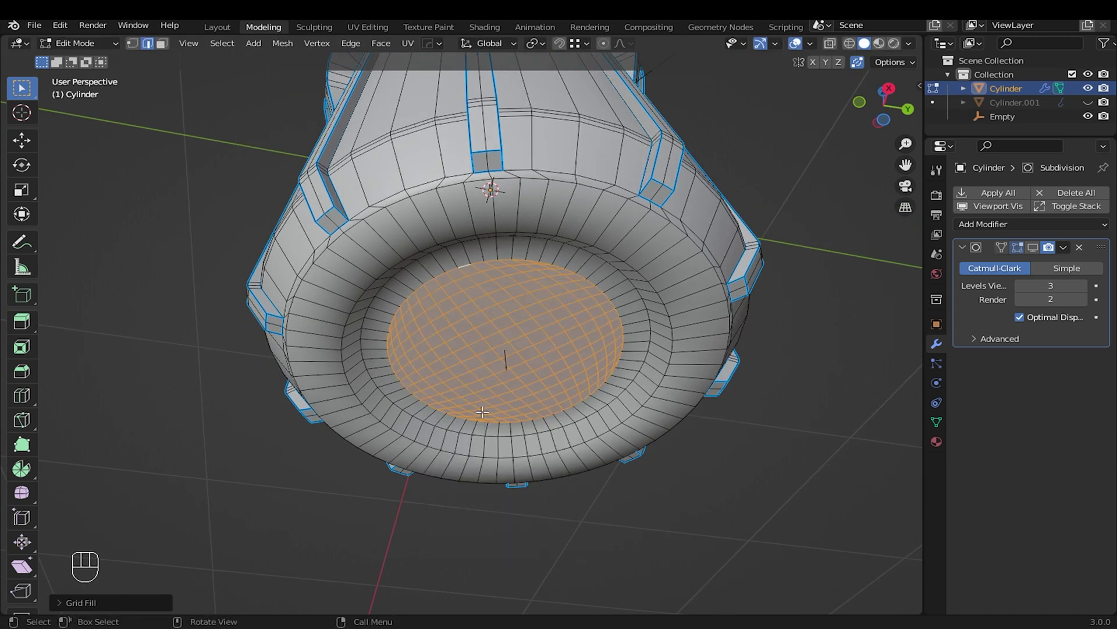
middle_drag(481, 412, 407, 380)
click(104, 603)
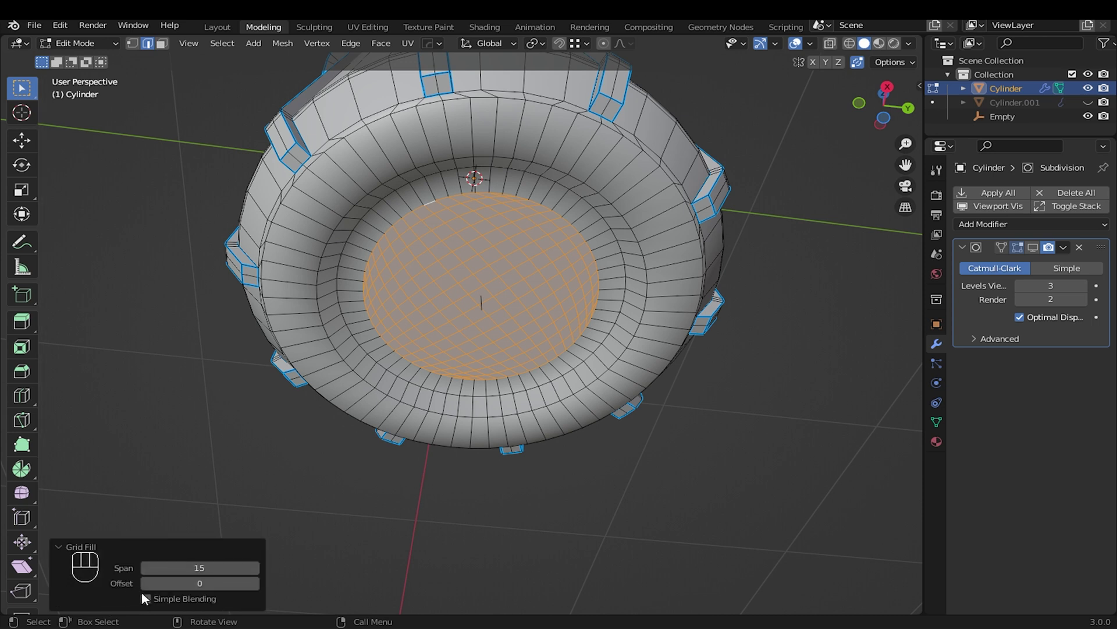
drag(199, 567, 199, 568)
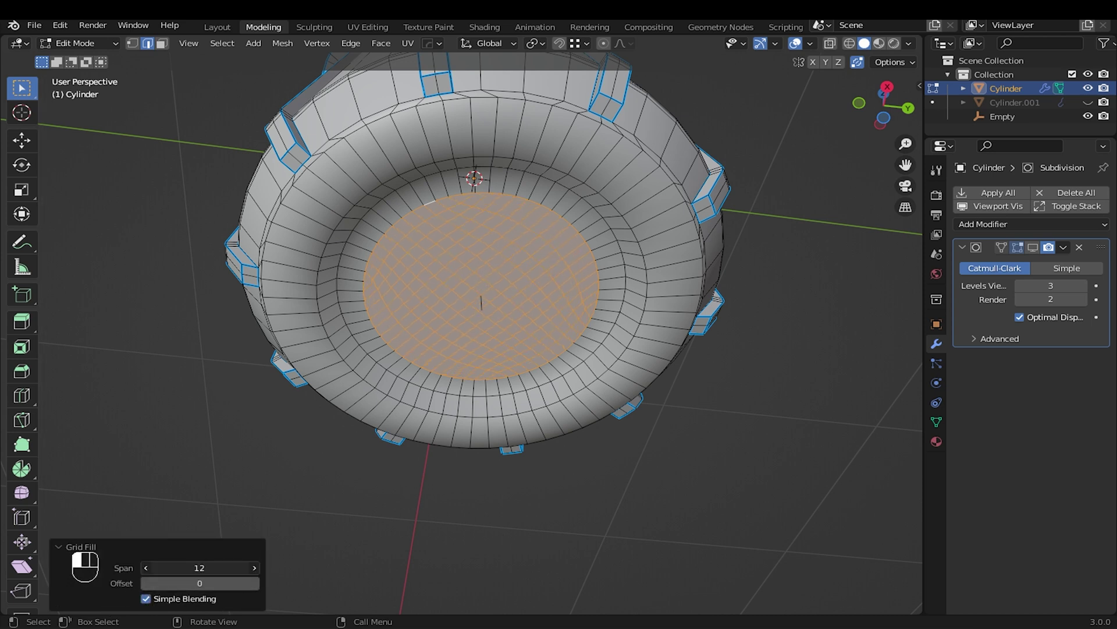
click(69, 547)
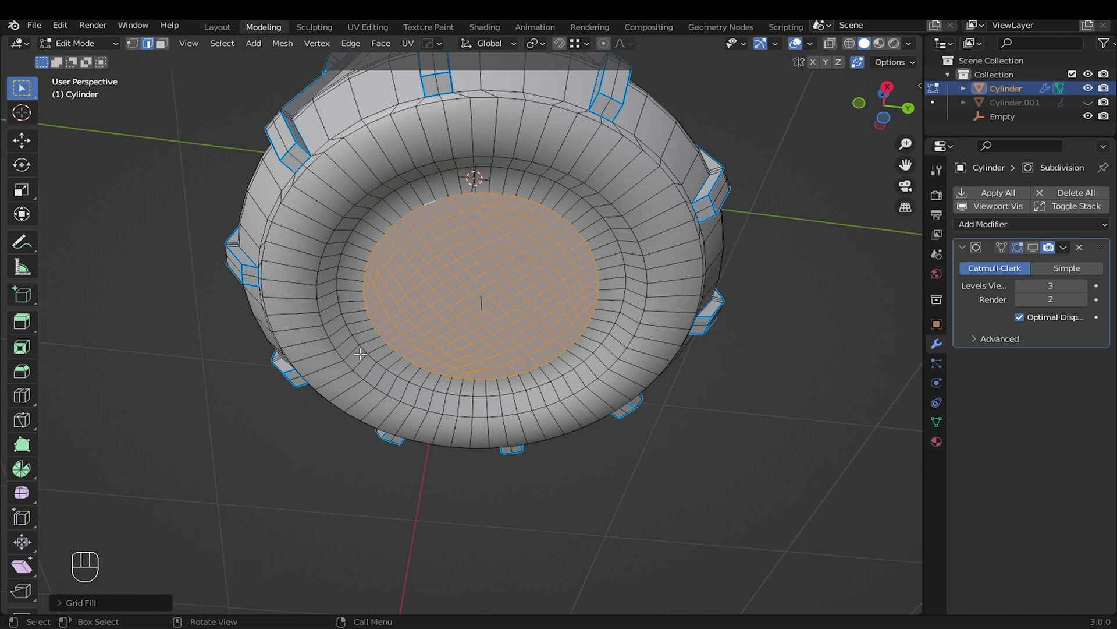
Bevel the base rim's outer edge loop and the two loops around the recess, returning to Object Mode
key(alt+a)
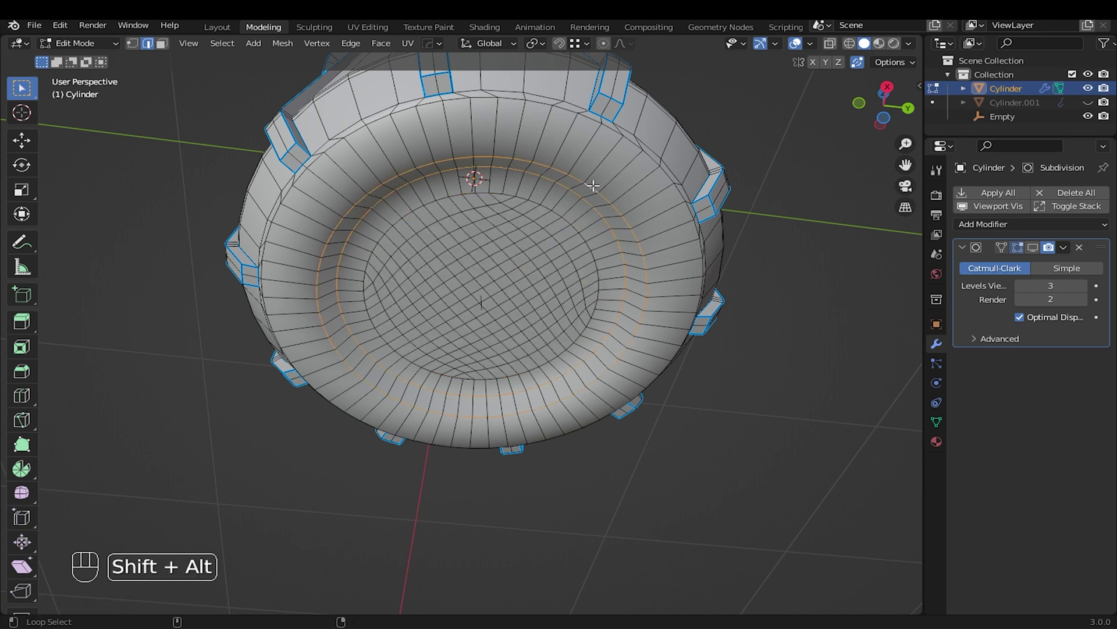
middle_drag(593, 185, 593, 215)
scroll(593, 215, up, 1)
alt+shift+click(572, 184)
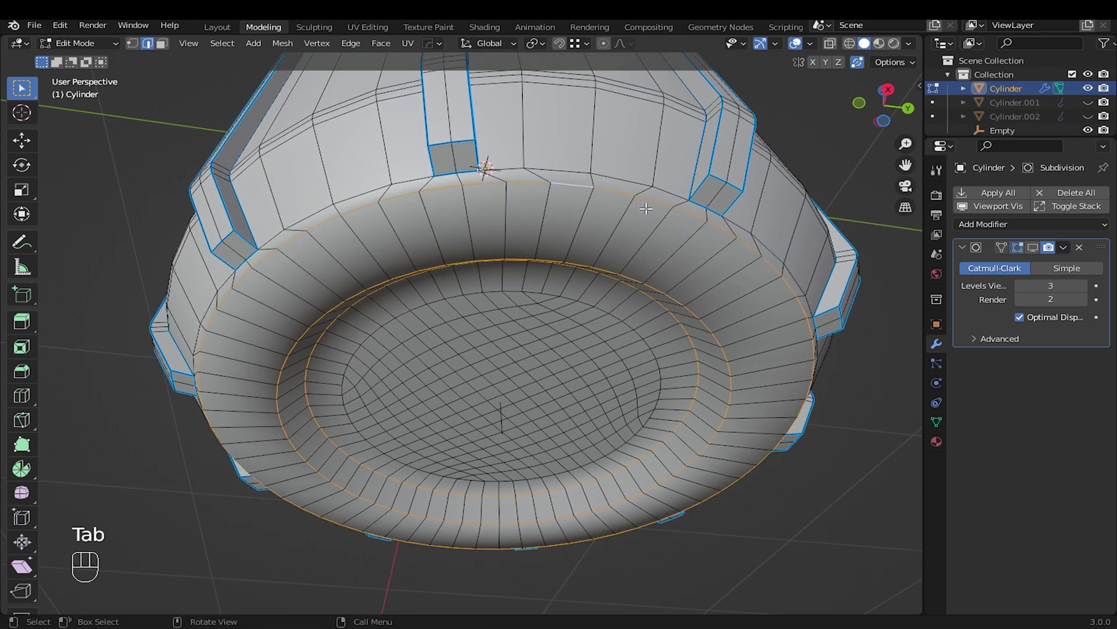
key(ctrl+b)
click(688, 229)
key(Tab)
click(674, 175)
scroll(557, 347, down, 4)
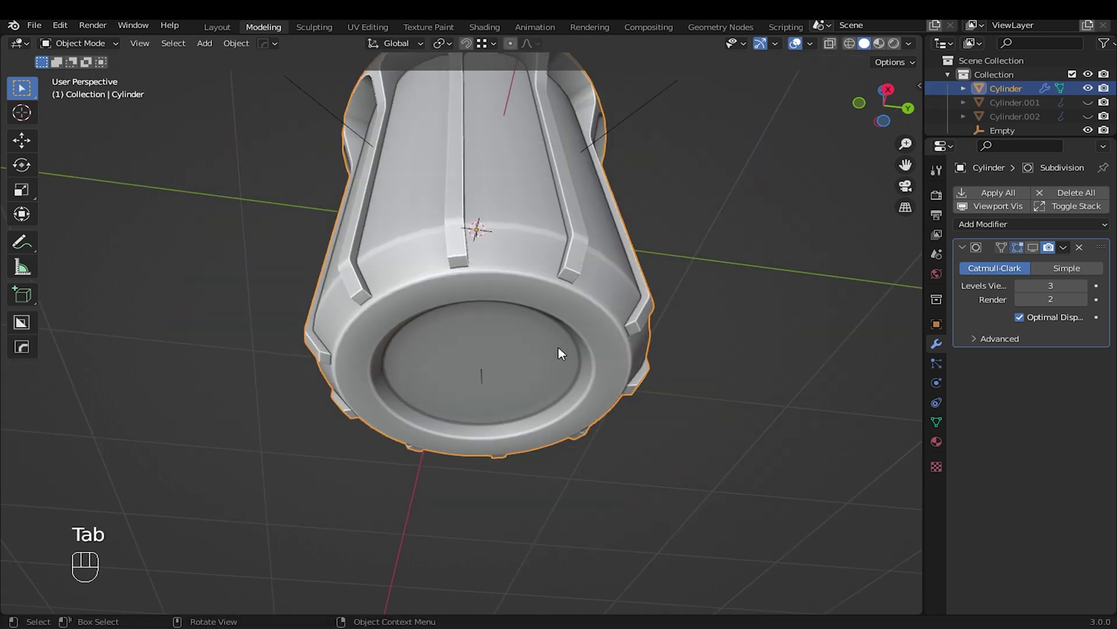
In Edit Mode, slide the collar's horizontal edge loop down toward the upper edges of the cutouts
middle_drag(557, 347, 556, 268)
scroll(515, 345, up, 3)
key(Tab)
click(554, 211)
key(KP_3)
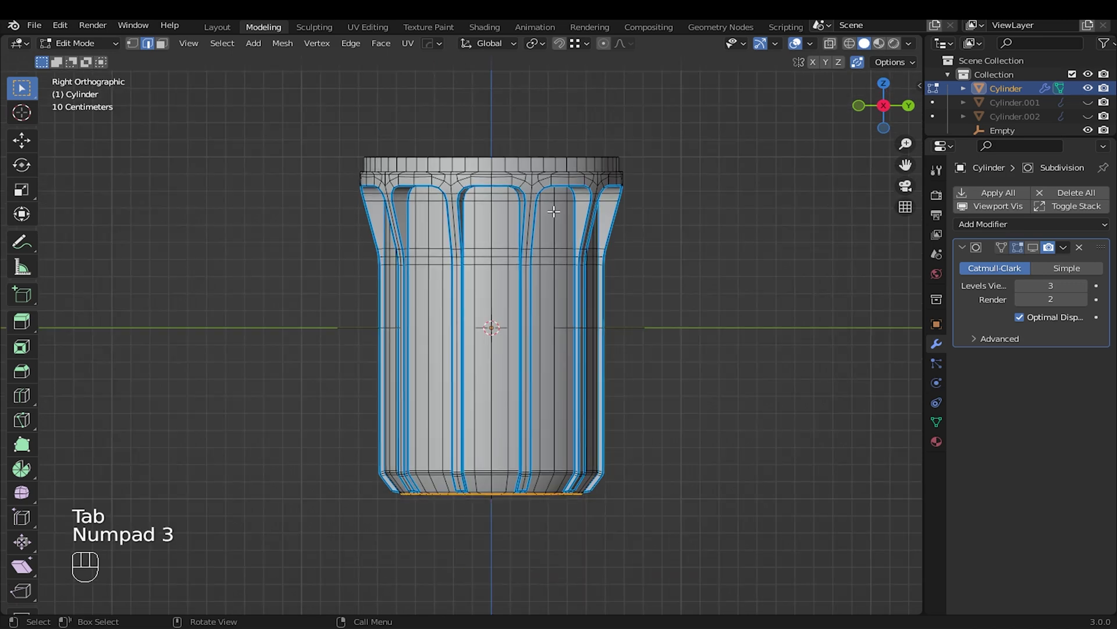
scroll(482, 178, up, 4)
shift+middle_drag(482, 177, 506, 302)
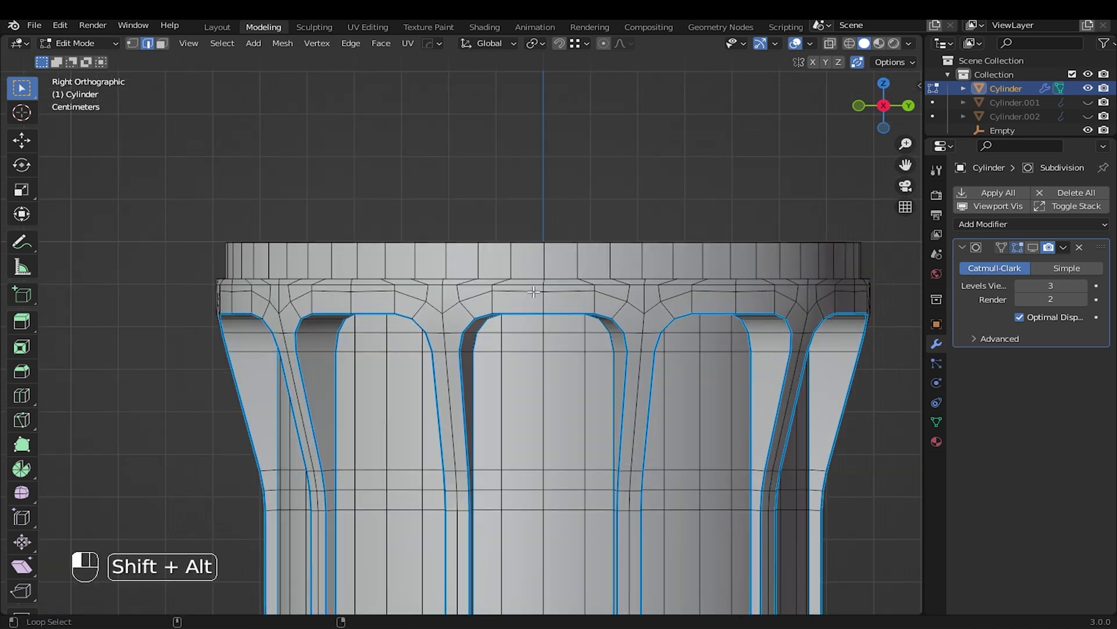
alt+shift+click(505, 301)
scroll(506, 301, up, 2)
key(g)
key(g)
click(643, 343)
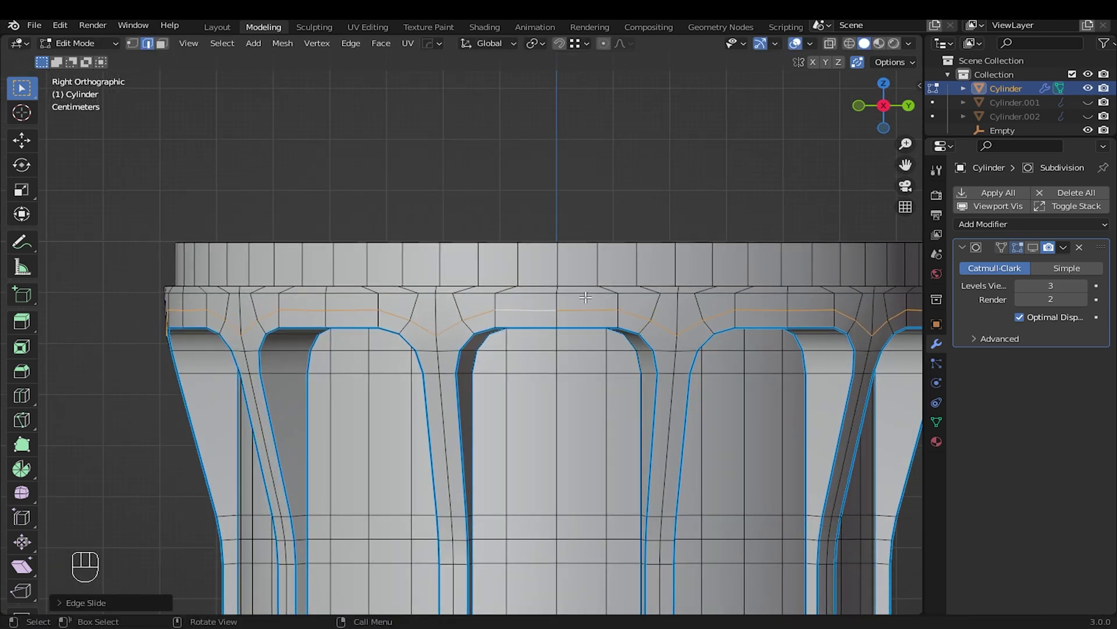
Select the whole raised rim and ledge in wireframe display and lower them slightly along Z, returning to solid display
click(125, 207)
key(shift+z)
drag(126, 207, 937, 295)
shift+middle_drag(734, 312, 656, 325)
scroll(634, 326, down, 2)
shift+drag(129, 256, 532, 307)
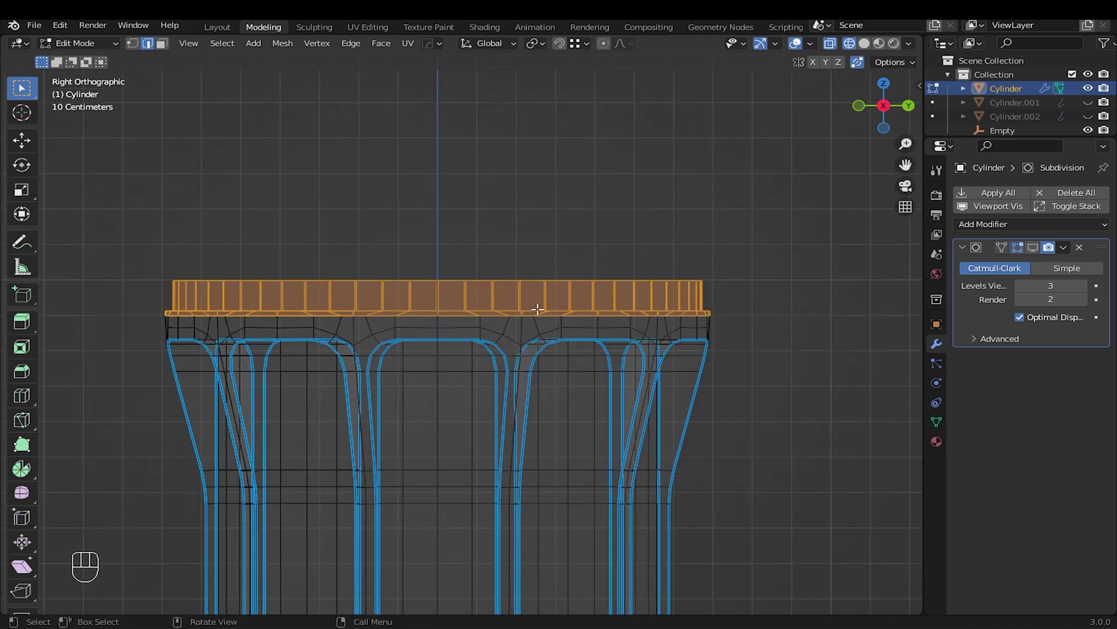
scroll(533, 307, up, 1)
key(g)
key(z)
click(533, 326)
key(shift+z)
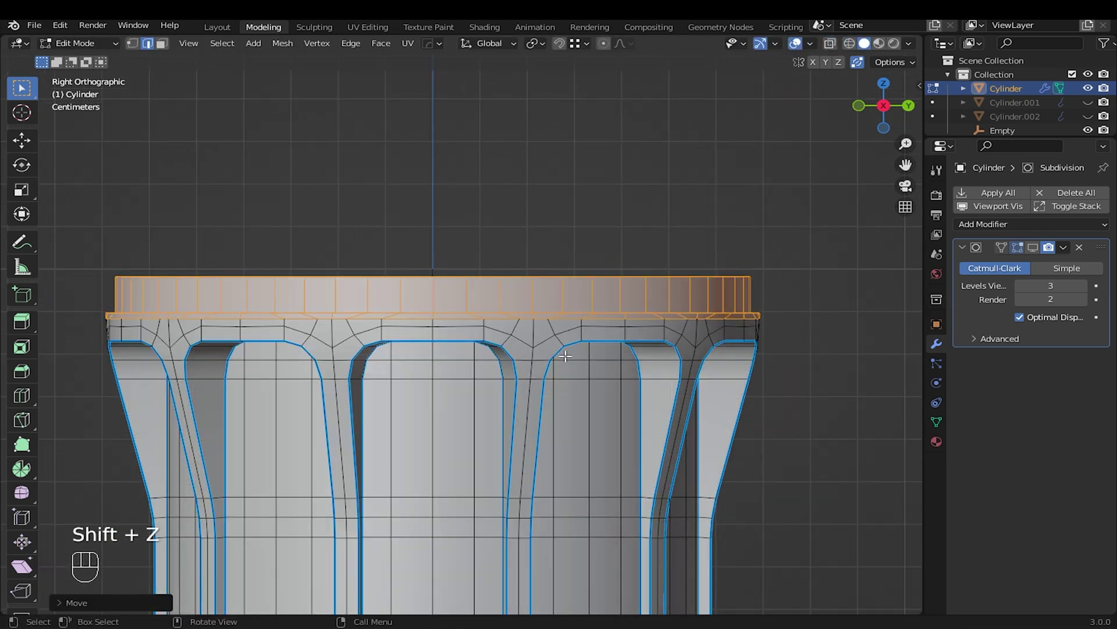
Duplicate the narrow ring of ledge faces below the raised rim in place and separate the copy into its own object
key(alt+a)
middle_drag(549, 309, 553, 360)
shift+middle_drag(553, 361, 594, 417)
scroll(570, 419, up, 1)
key(3)
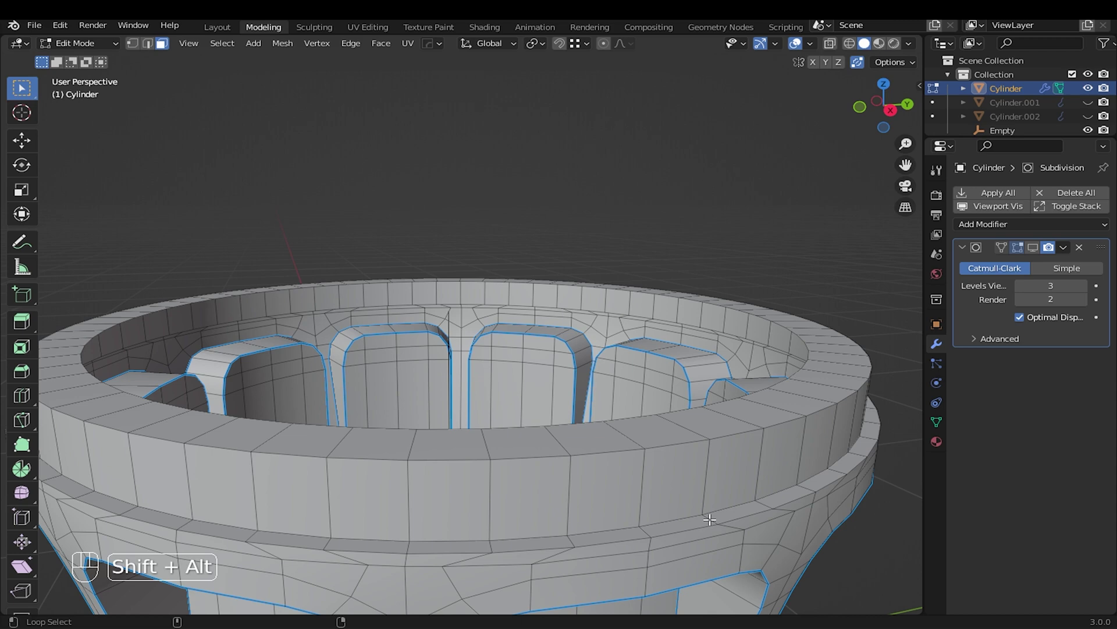
alt+shift+click(710, 519)
middle_drag(709, 520, 727, 479)
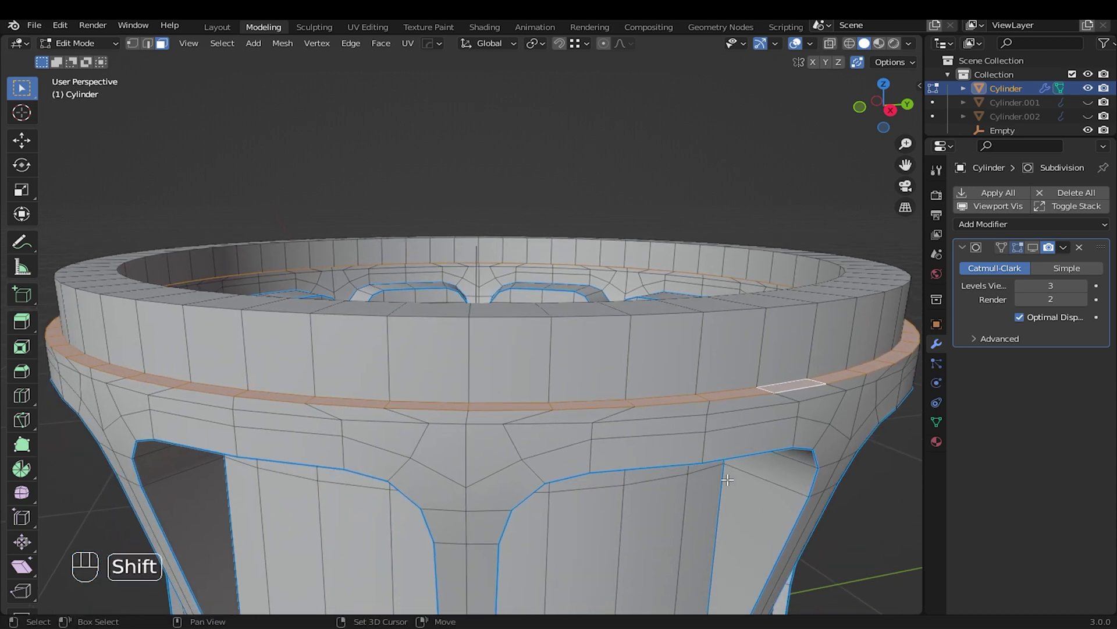
key(shift+d)
right_click(749, 456)
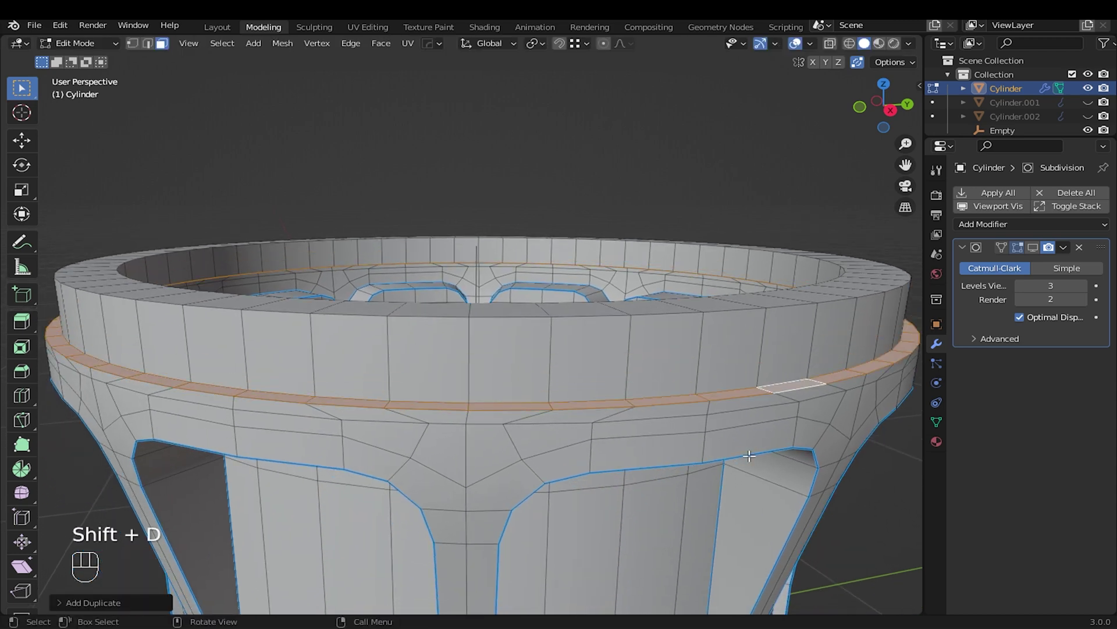
key(p)
click(728, 440)
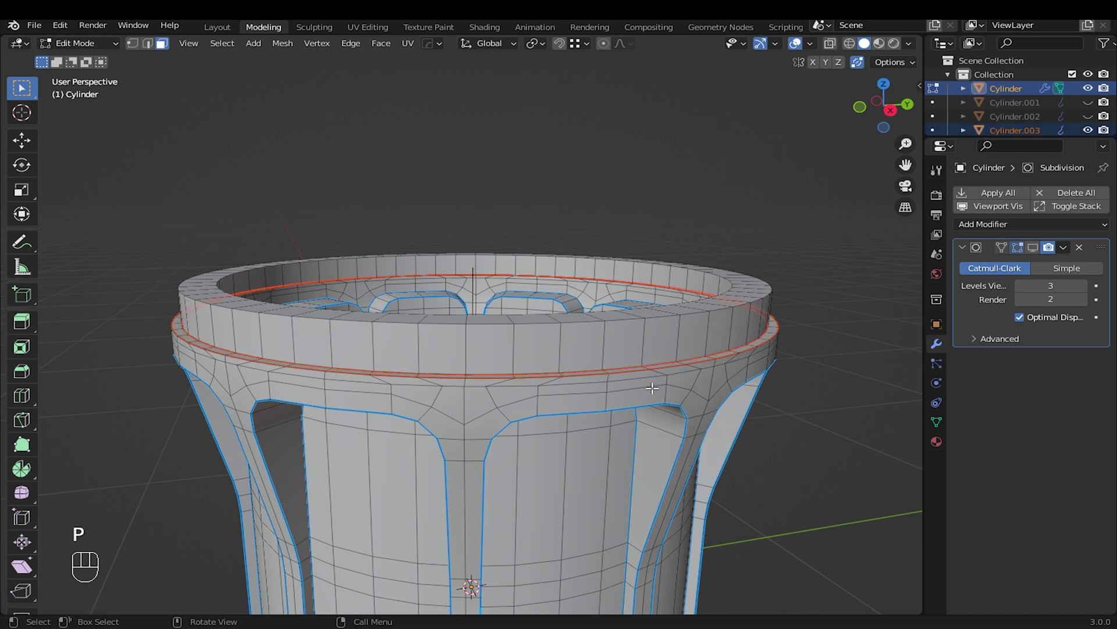
Open the separated ring for editing, select all its faces and shift them slightly along Z
key(Tab)
click(672, 398)
key(Tab)
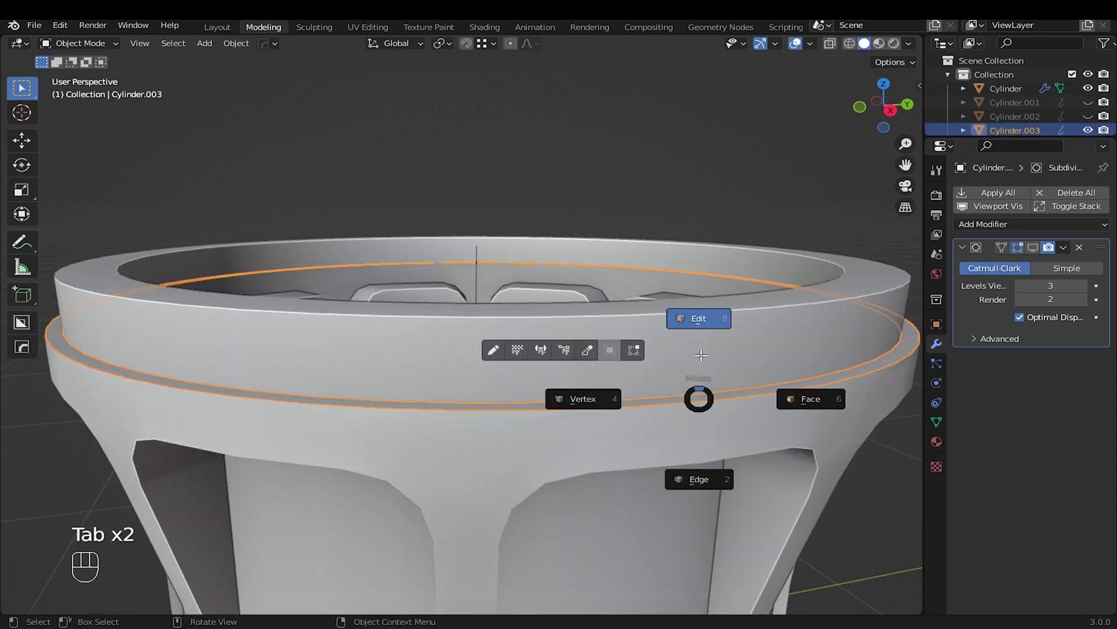
key(a)
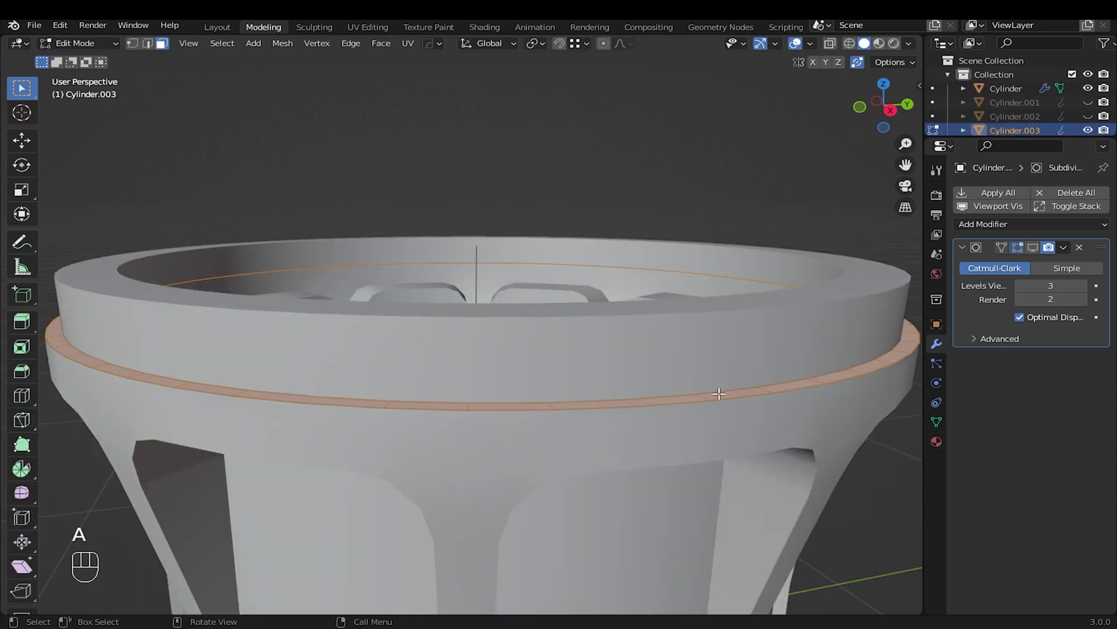
middle_drag(734, 394, 701, 416)
key(g)
key(z)
click(727, 359)
key(Tab)
middle_drag(687, 320, 686, 352)
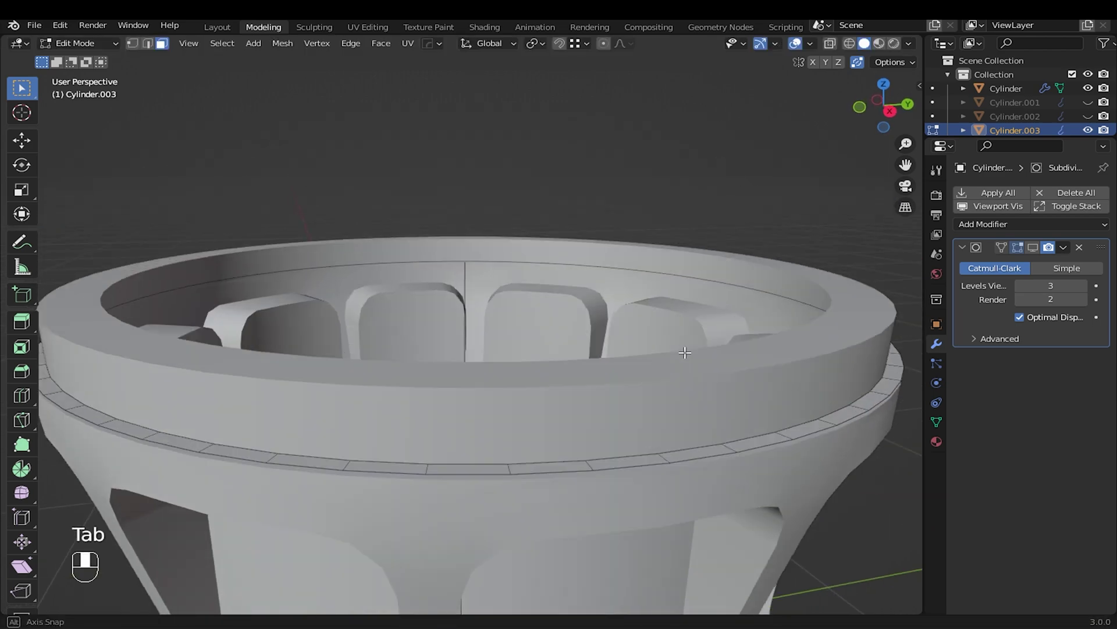
Select the ring's outer edge loop and extrude it a short distance upward along Z in the right orthographic view
key(2)
alt+shift+click(764, 444)
scroll(765, 445, down, 2)
key(KP_3)
shift+middle_drag(386, 340, 524, 381)
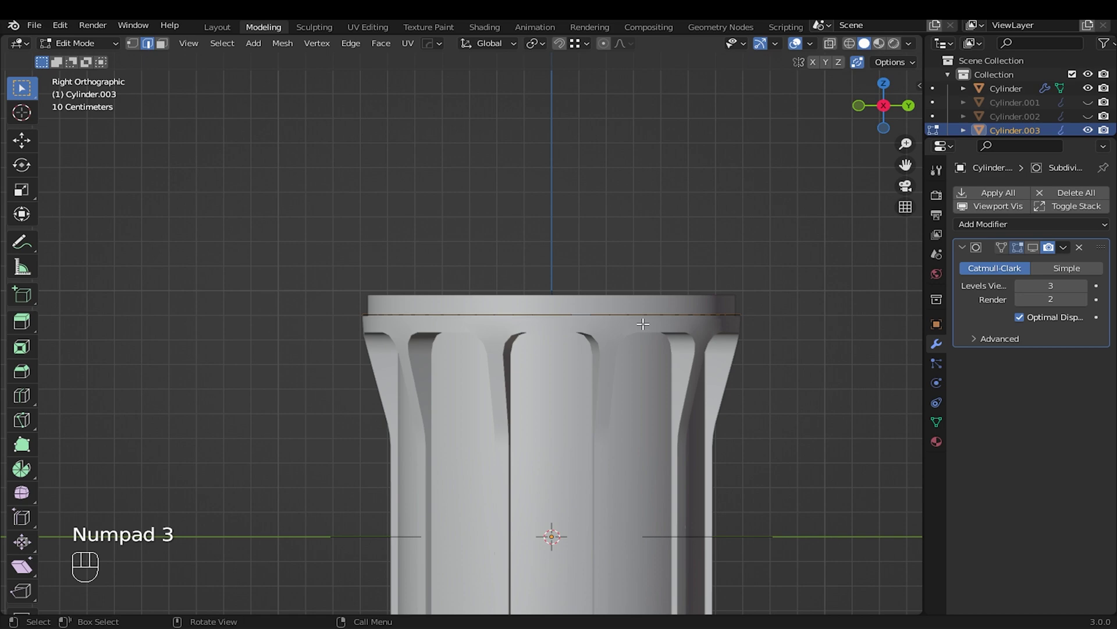
scroll(644, 327, up, 1)
shift+middle_drag(644, 327, 622, 337)
key(e)
key(z)
click(629, 322)
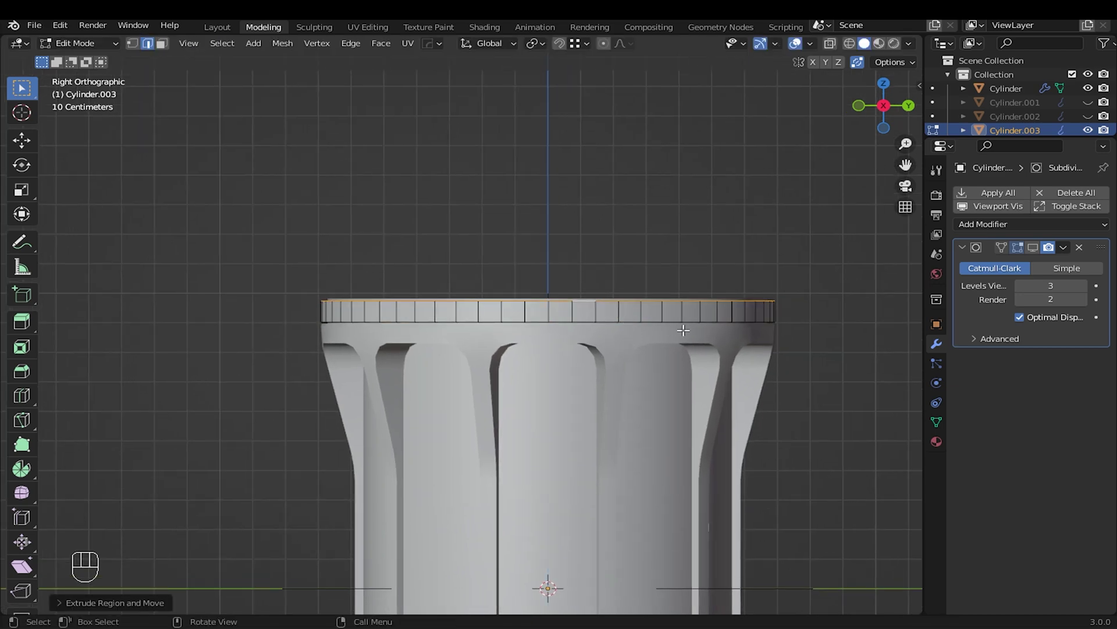
Flare the extruded loop outward by scaling it horizontally, and extrude it up along Z into a tall wall
scroll(582, 349, down, 1)
key(s)
key(shift+z)
click(619, 374)
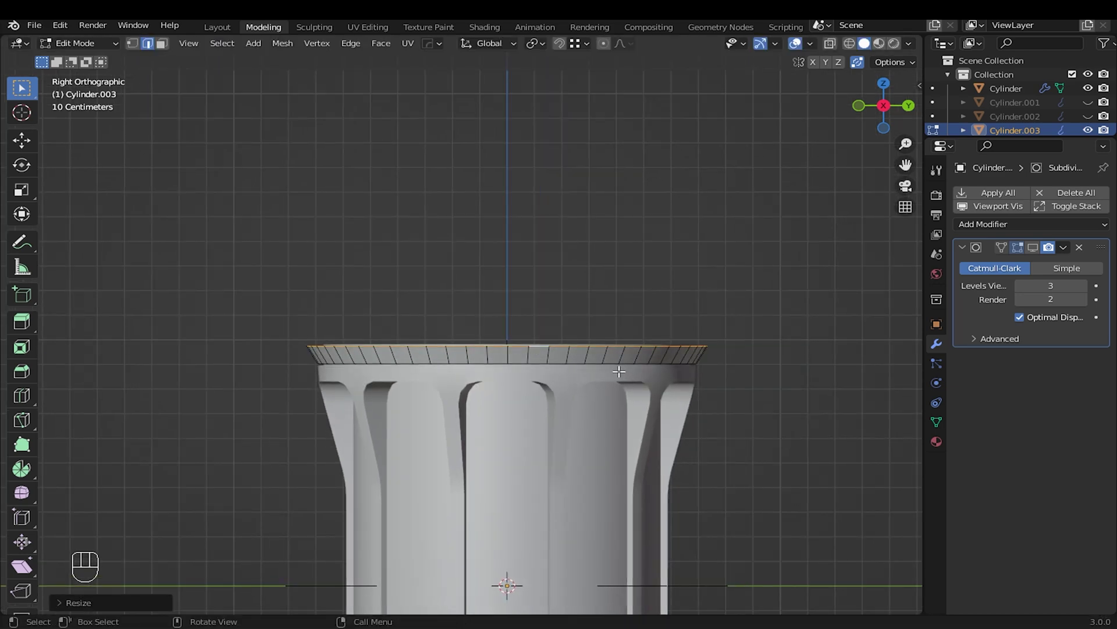
key(e)
key(z)
click(562, 182)
scroll(559, 162, down, 5)
scroll(559, 163, up, 6)
middle_drag(559, 162, 585, 192)
Extrude the wall's upper edge loop inward with a horizontal scale of about 0.94 and raise the new loop slightly along Z
key(e)
key(s)
key(shift+z)
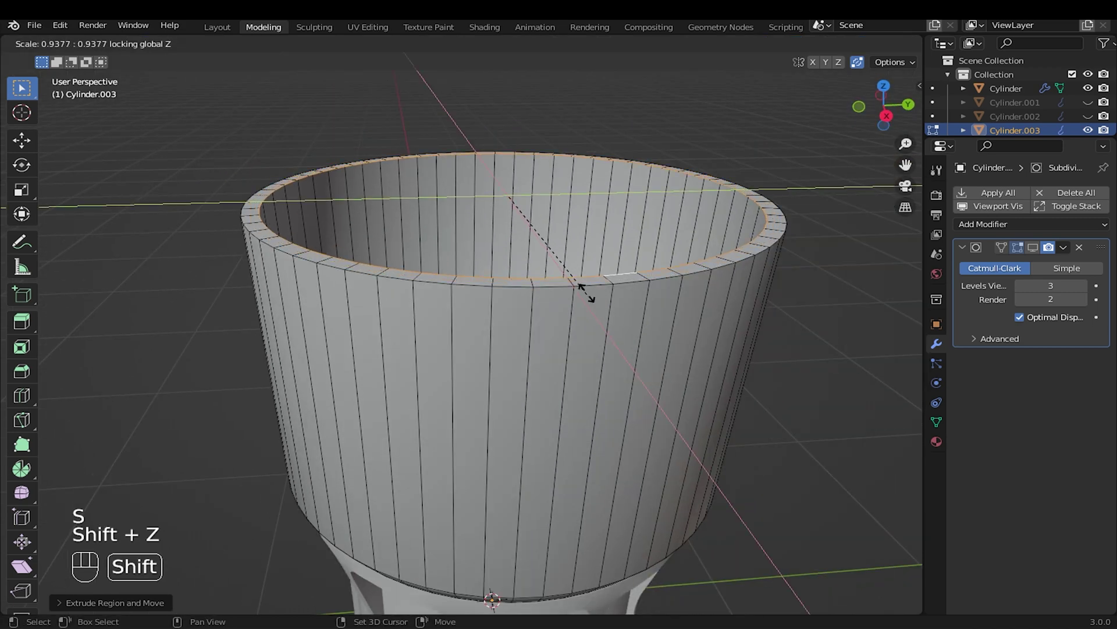
click(582, 292)
scroll(588, 262, down, 1)
key(g)
key(z)
click(604, 210)
Extrude the inner rim loop again and scale it inward to form a second band on the rim
key(e)
key(s)
click(652, 314)
middle_drag(651, 315, 559, 314)
shift+middle_drag(488, 192, 472, 332)
scroll(471, 332, up, 2)
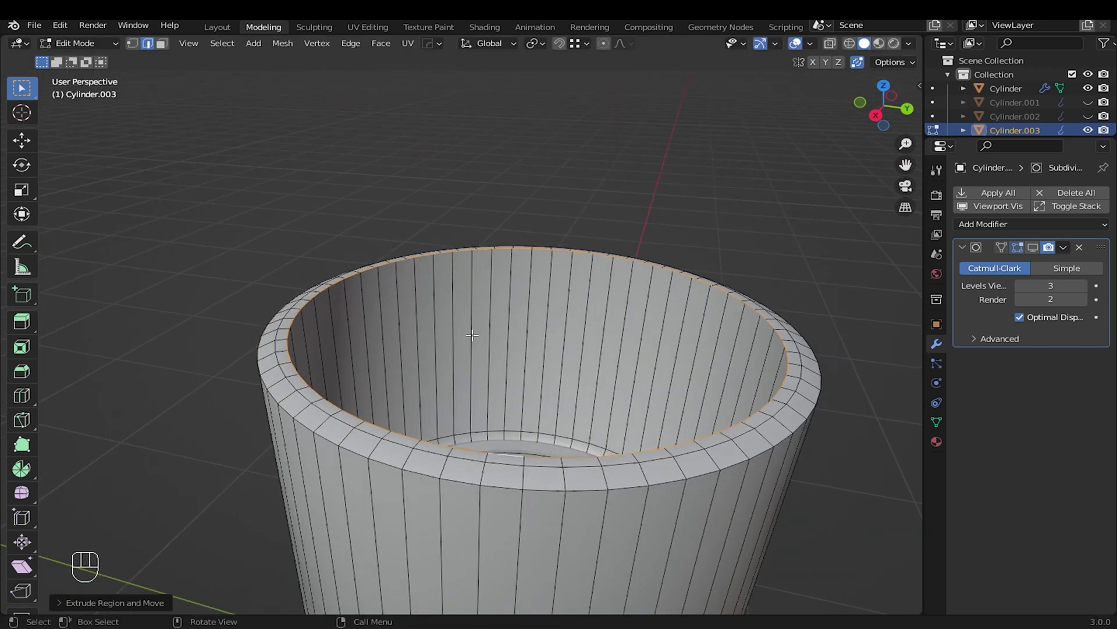
Extrude the inner rim loop downward along Z to form a shallow recess wall and adjust its depth
key(e)
key(z)
click(477, 386)
key(g)
key(z)
click(593, 384)
Extrude the recess loop inward by scaling and close the remaining opening with Grid Fill
key(e)
key(s)
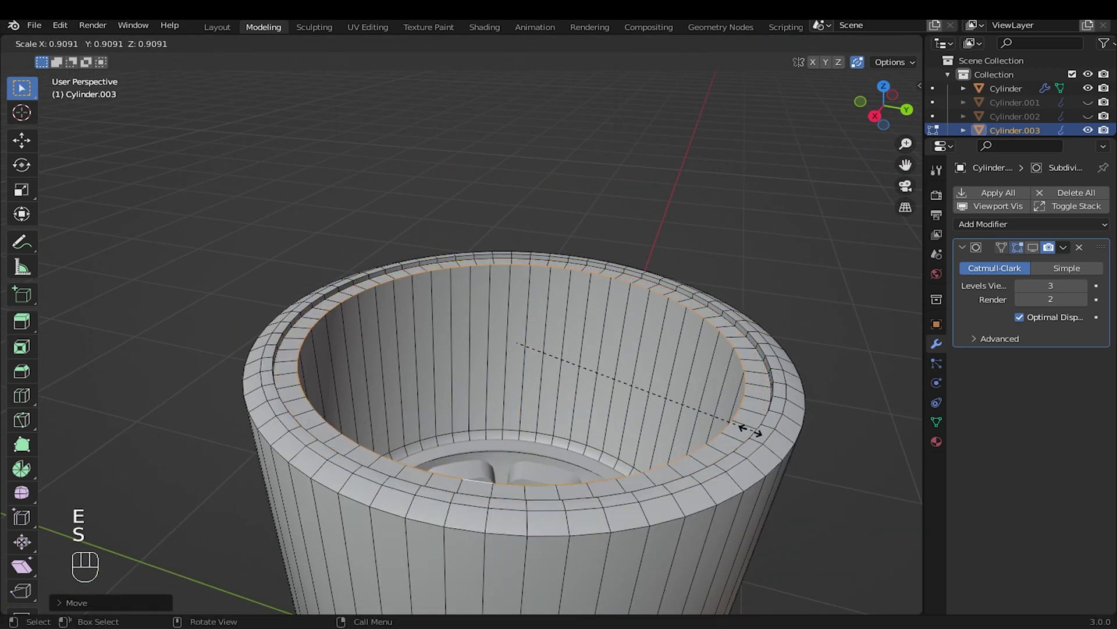
click(734, 434)
key(ctrl+f)
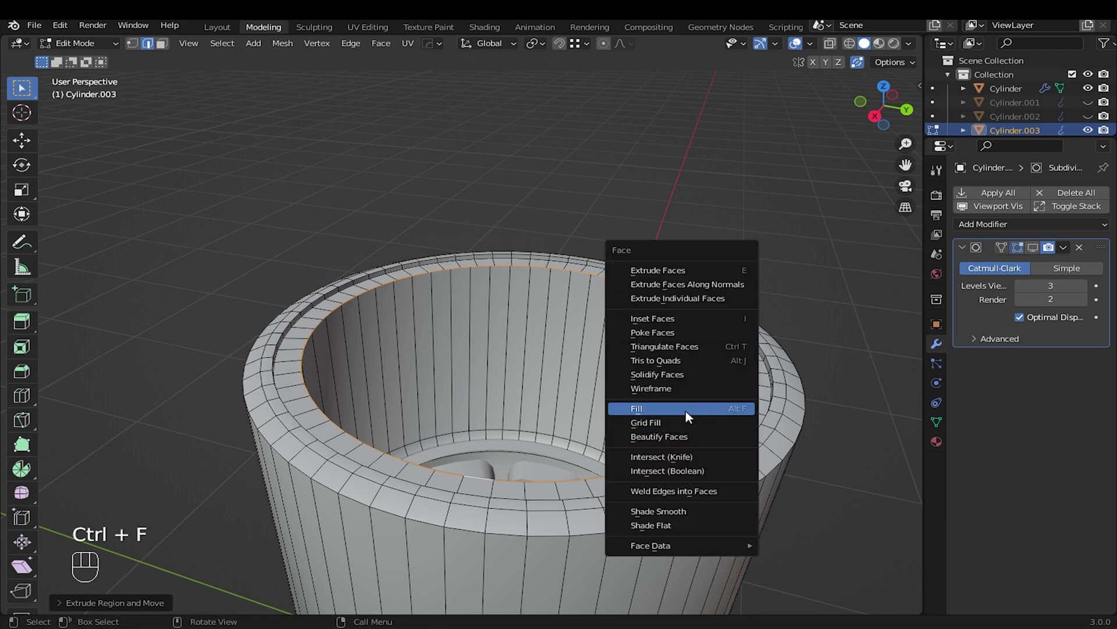
click(674, 422)
shift+middle_drag(674, 422, 638, 415)
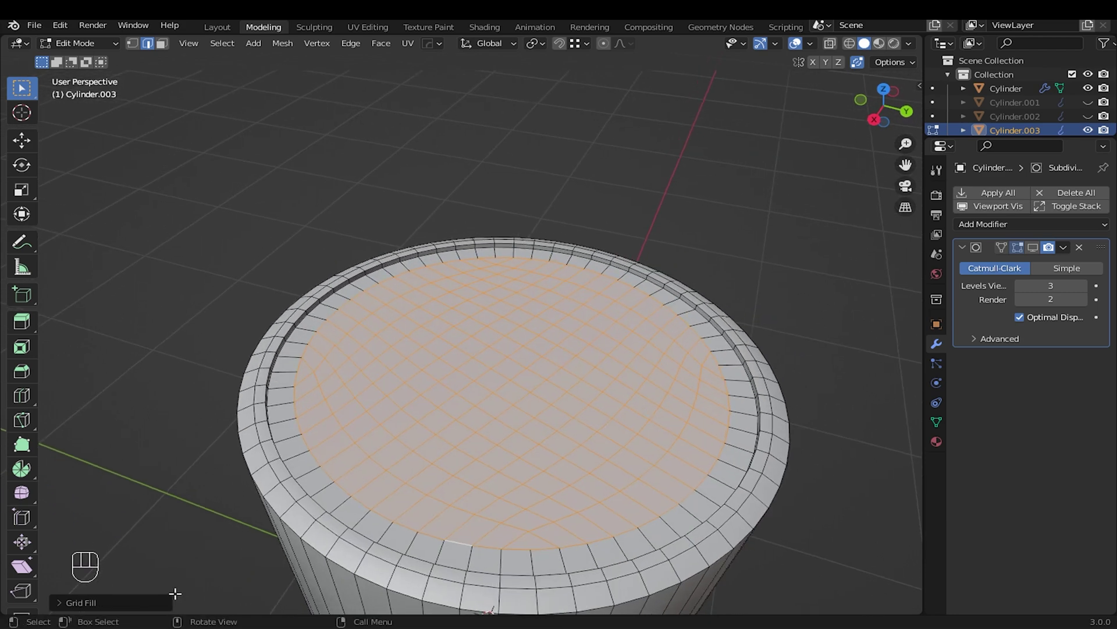
click(81, 602)
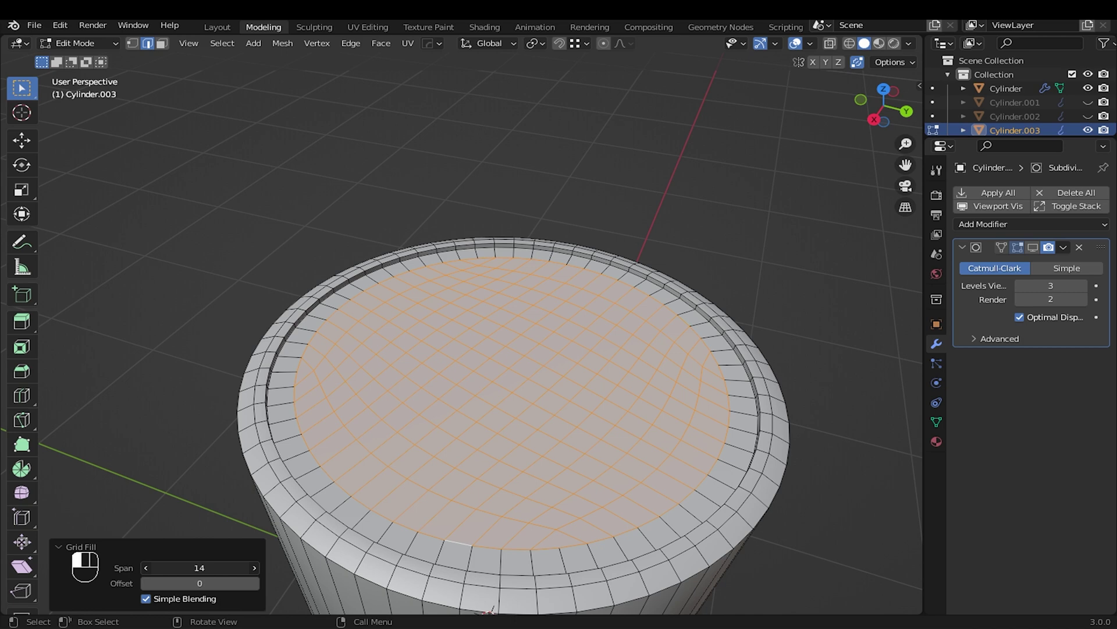
click(60, 548)
Select the edge loops along the head's rim and recess and bevel them with two segments
middle_drag(500, 419, 557, 421)
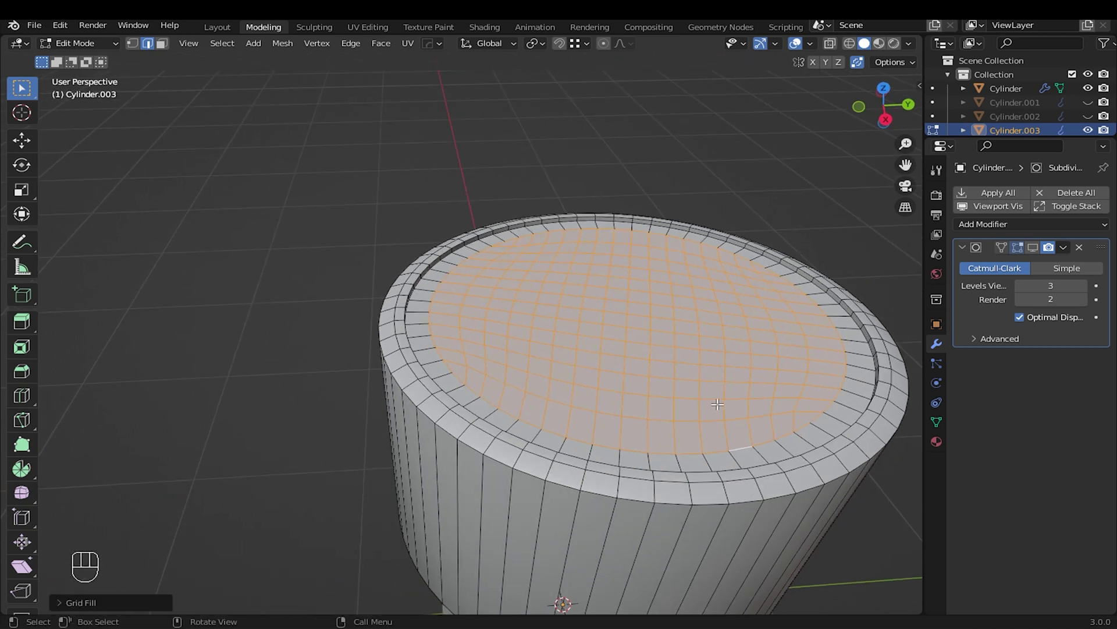
shift+middle_drag(718, 404, 605, 440)
scroll(672, 401, up, 2)
click(232, 389)
shift+middle_drag(432, 350, 330, 369)
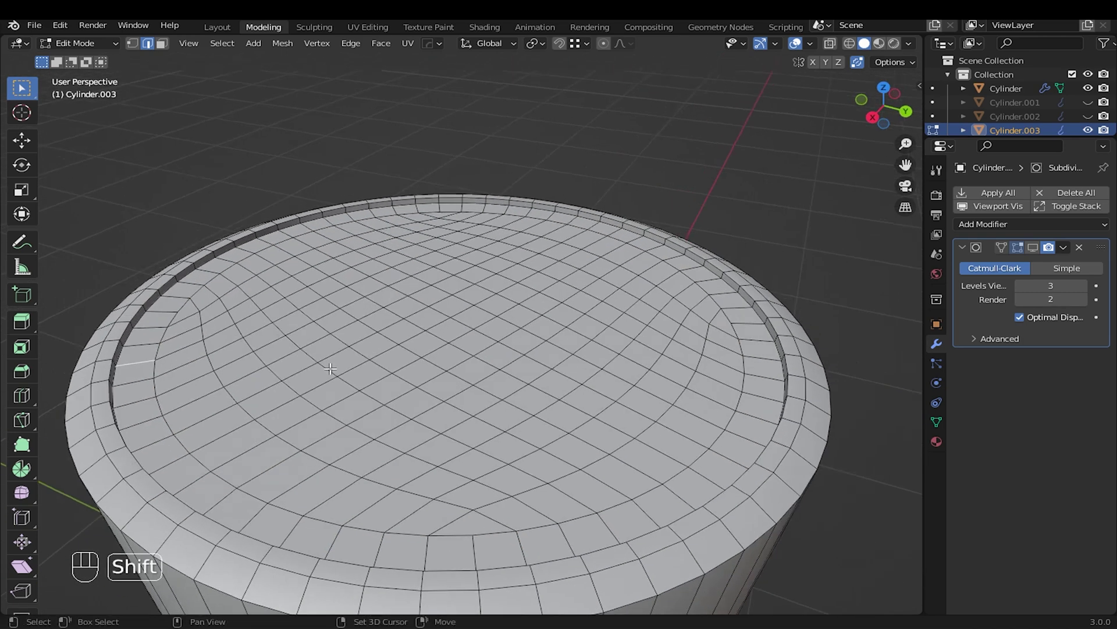
shift+middle_drag(171, 402, 248, 358)
scroll(248, 357, up, 2)
shift+middle_drag(175, 345, 339, 331)
click(256, 335)
scroll(291, 333, down, 3)
alt+shift+click(339, 332)
key(ctrl+b)
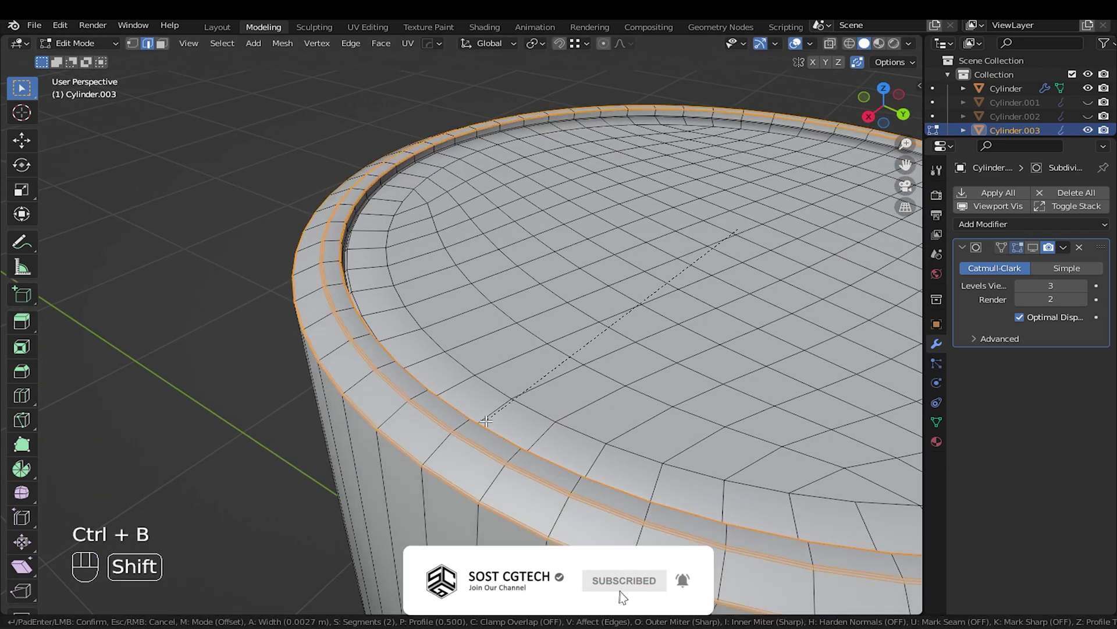
Bevel the lowest edge loop of the head where it meets the collar, and return to Object Mode
scroll(482, 429, down, 4)
middle_drag(482, 428, 534, 416)
scroll(534, 416, up, 2)
alt+shift+click(534, 416)
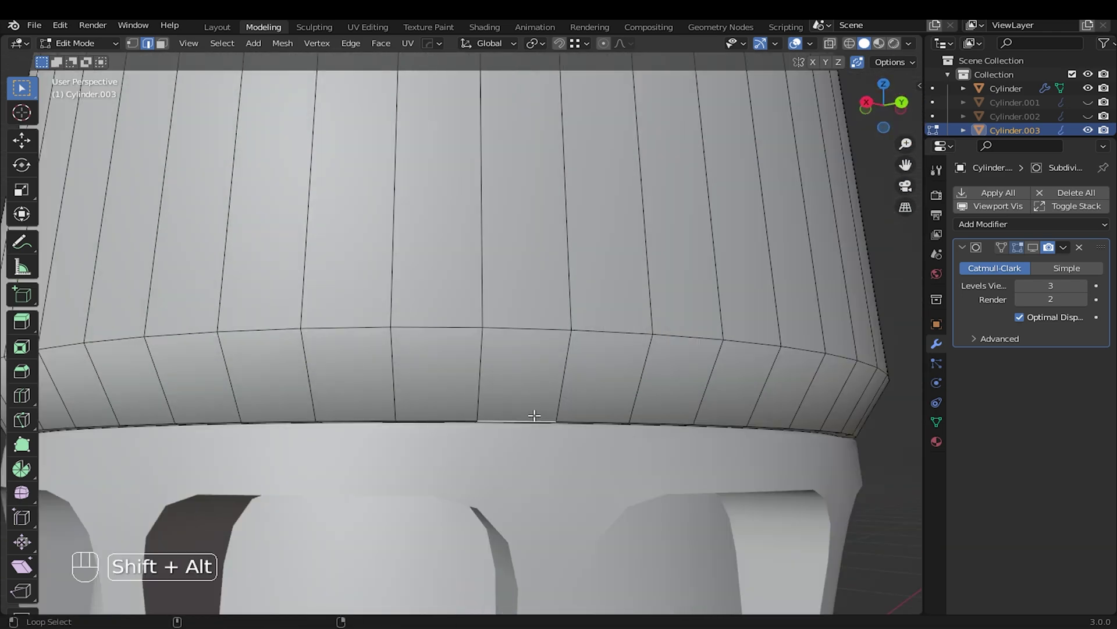
click(648, 387)
scroll(649, 387, down, 5)
key(Tab)
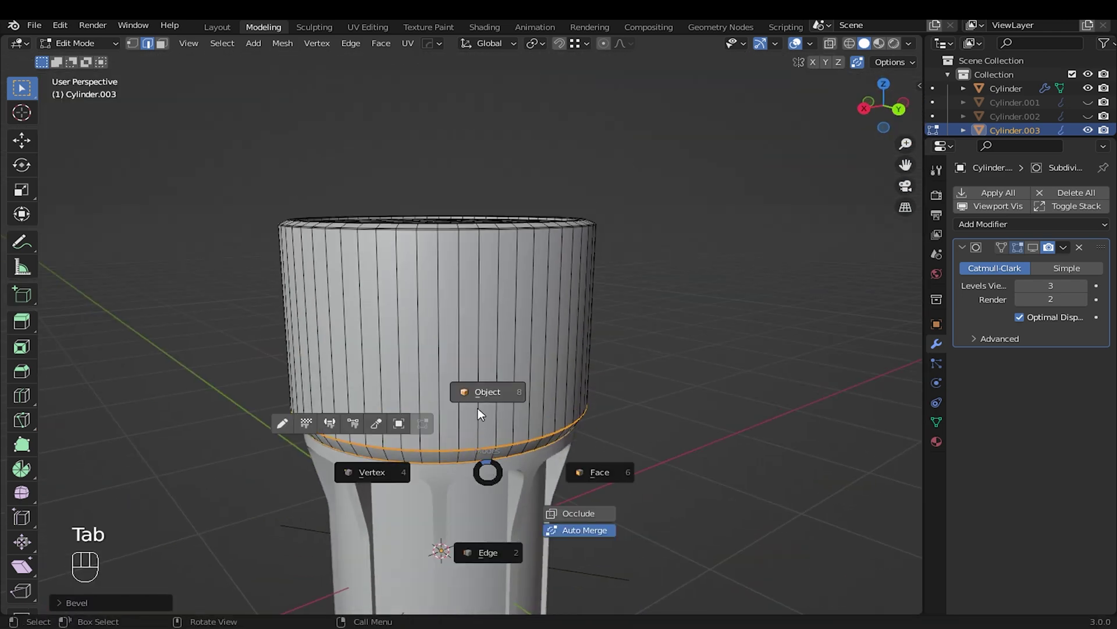
Enable the subdivision smoothing in the viewport for both parts and inspect the head and ribbed body
middle_drag(516, 421, 429, 294)
scroll(553, 324, down, 3)
scroll(429, 362, up, 2)
click(430, 362)
scroll(429, 362, up, 4)
shift+middle_drag(430, 362, 457, 371)
click(694, 326)
scroll(695, 326, down, 5)
middle_drag(640, 390, 605, 471)
scroll(422, 331, up, 3)
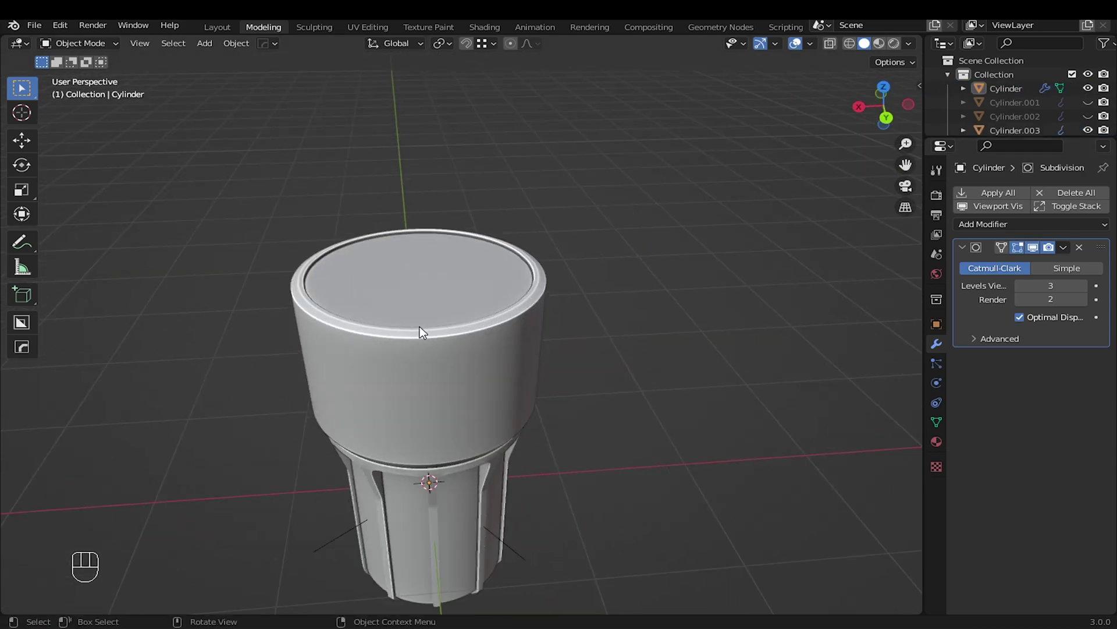
middle_drag(422, 331, 567, 344)
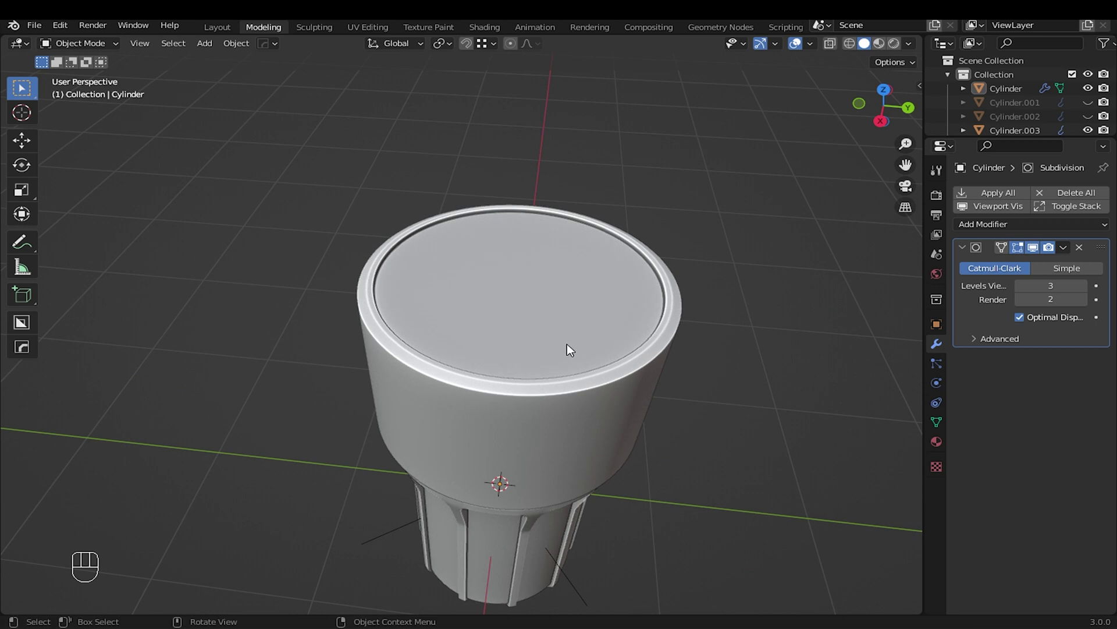
Display face orientation and recalculate the normals of the whole head mesh, returning to Object Mode
click(810, 44)
click(714, 297)
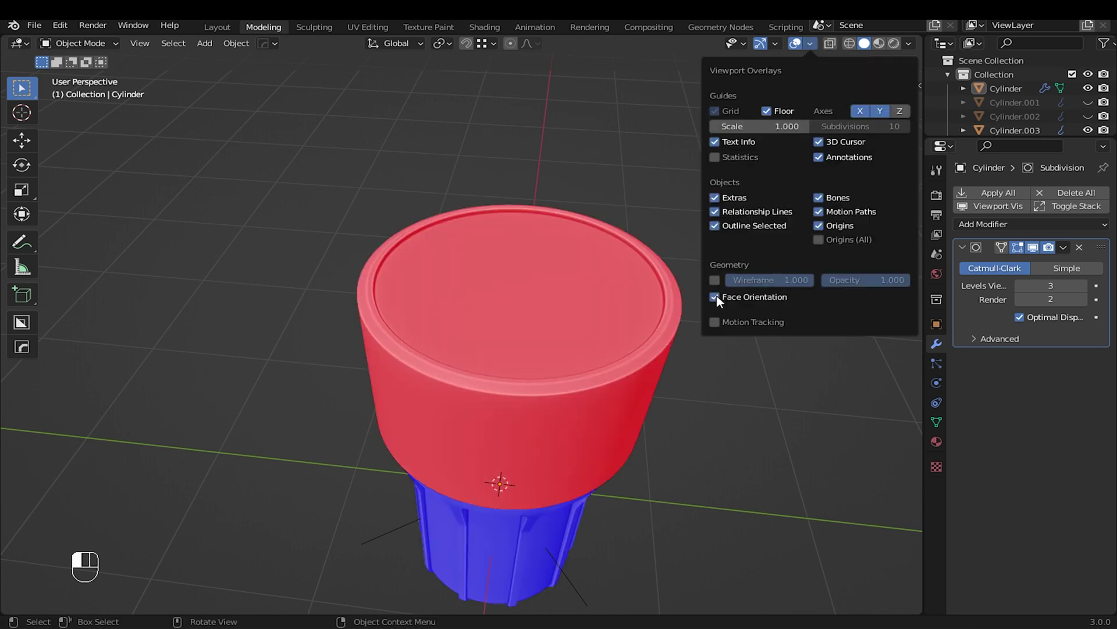
middle_drag(573, 429, 524, 374)
key(Tab)
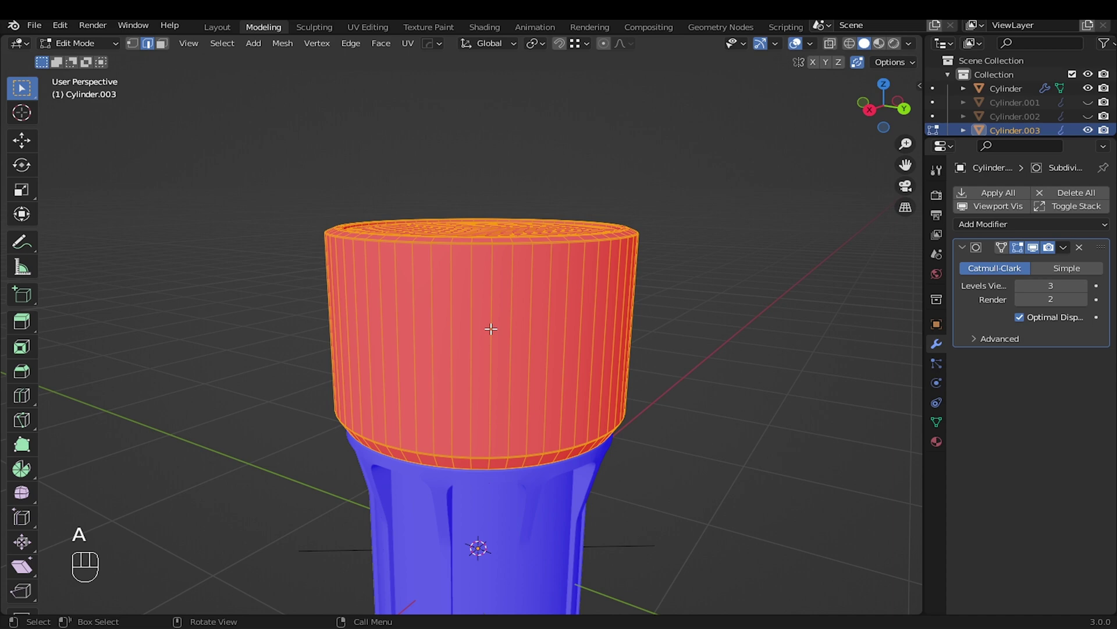
key(shift+n)
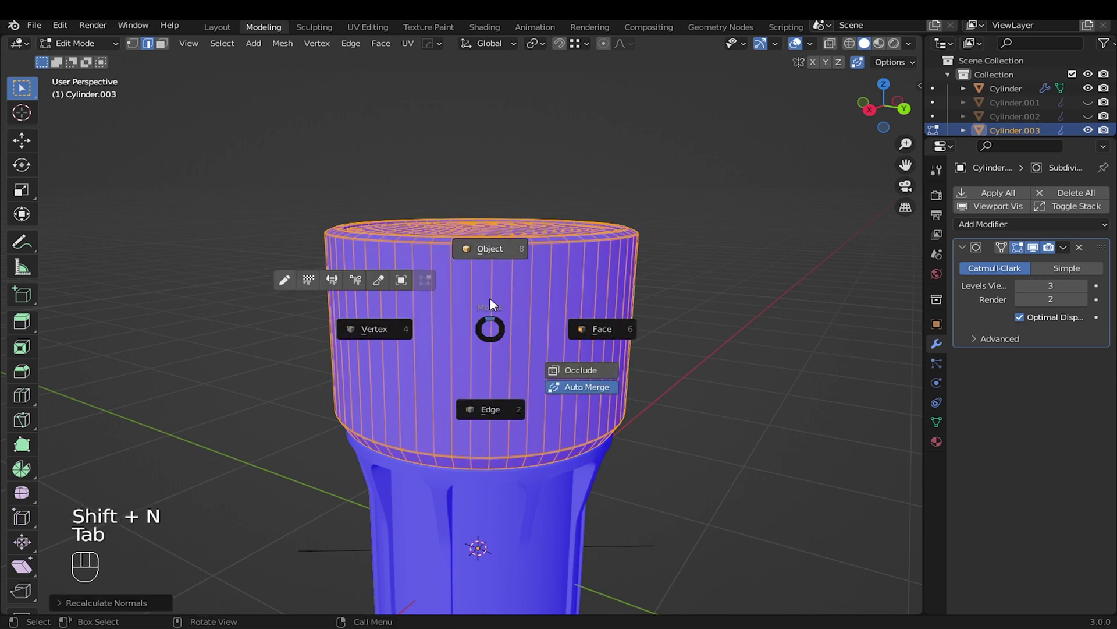
click(506, 250)
Turn off the Face Orientation overlay and show the Wireframe overlay to check the topology of both parts
click(809, 43)
click(717, 296)
click(704, 277)
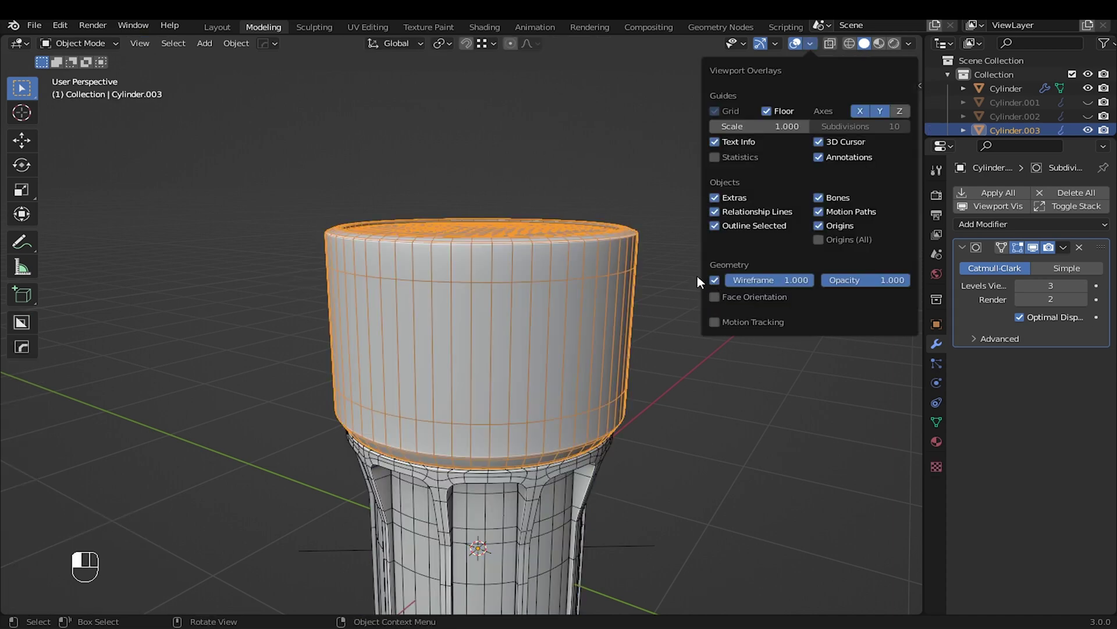
shift+middle_drag(619, 412, 520, 260)
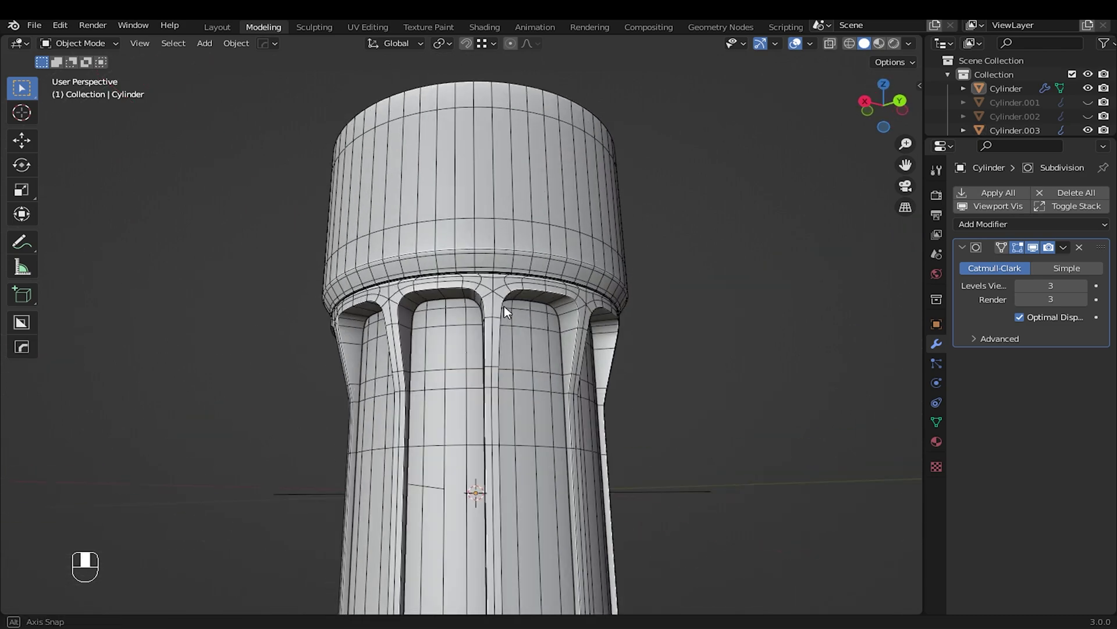
middle_drag(504, 306, 419, 309)
Change the viewport lighting style and hide the overlays to inspect the smoothed model from several angles
click(811, 48)
click(907, 44)
click(886, 111)
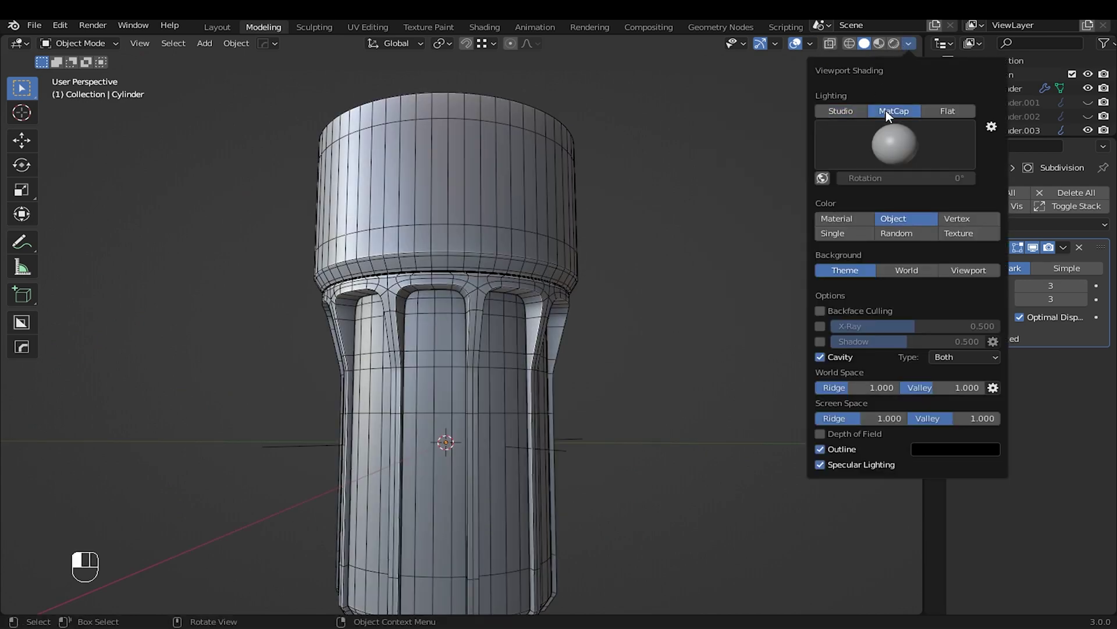
mouse_move(559, 343)
middle_down()
mouse_move(428, 305)
mouse_move(574, 318)
mouse_move(673, 360)
mouse_move(785, 366)
mouse_move(782, 348)
middle_up()
click(795, 43)
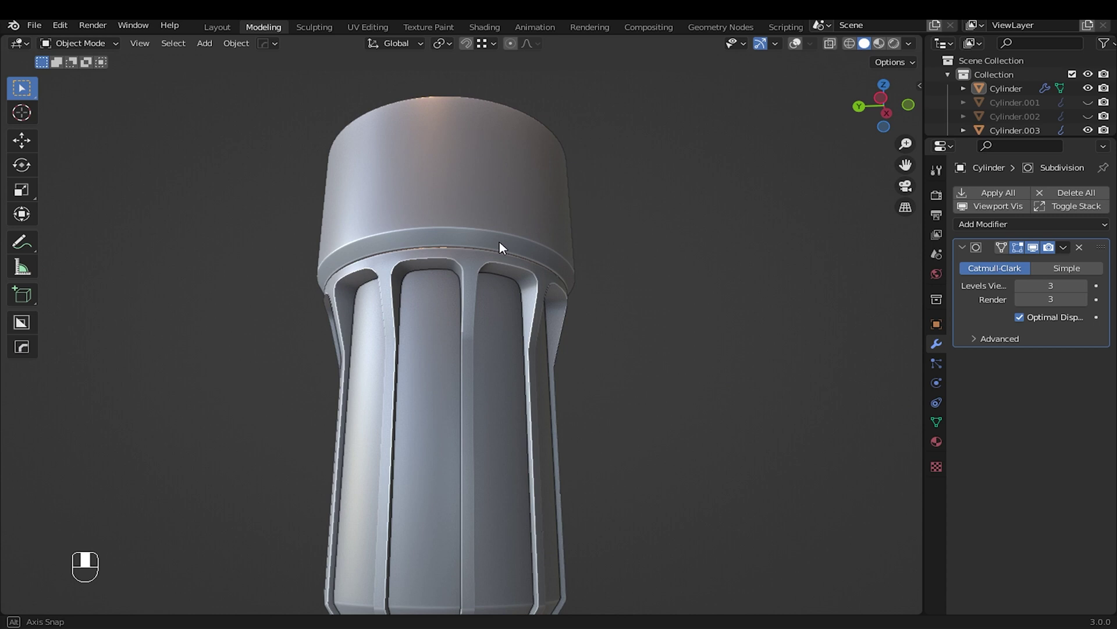
scroll(563, 278, down, 4)
scroll(597, 294, up, 4)
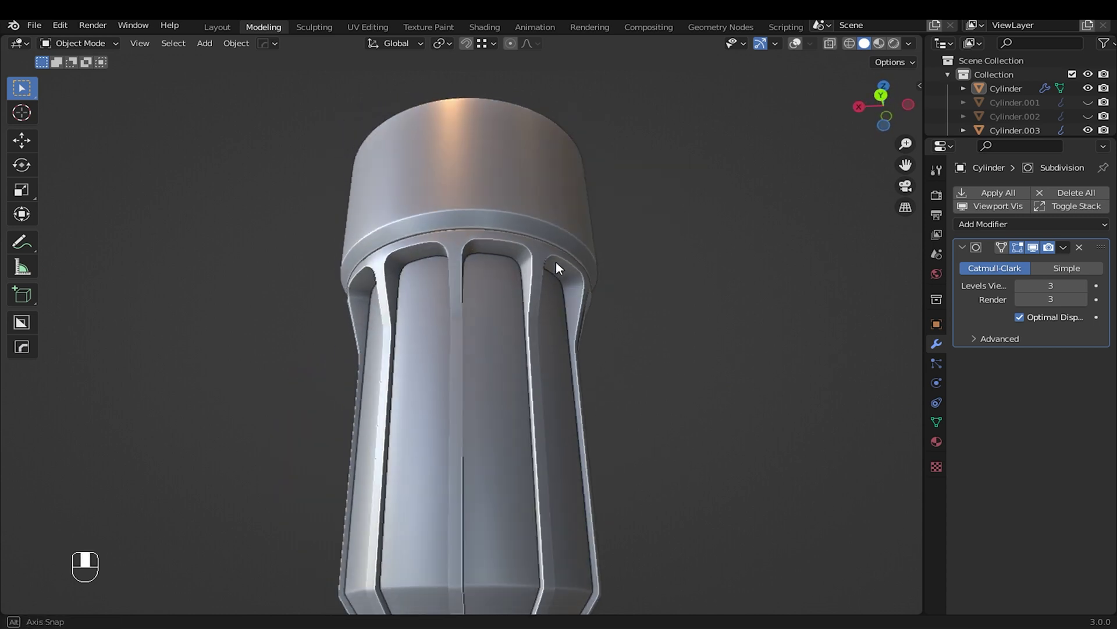